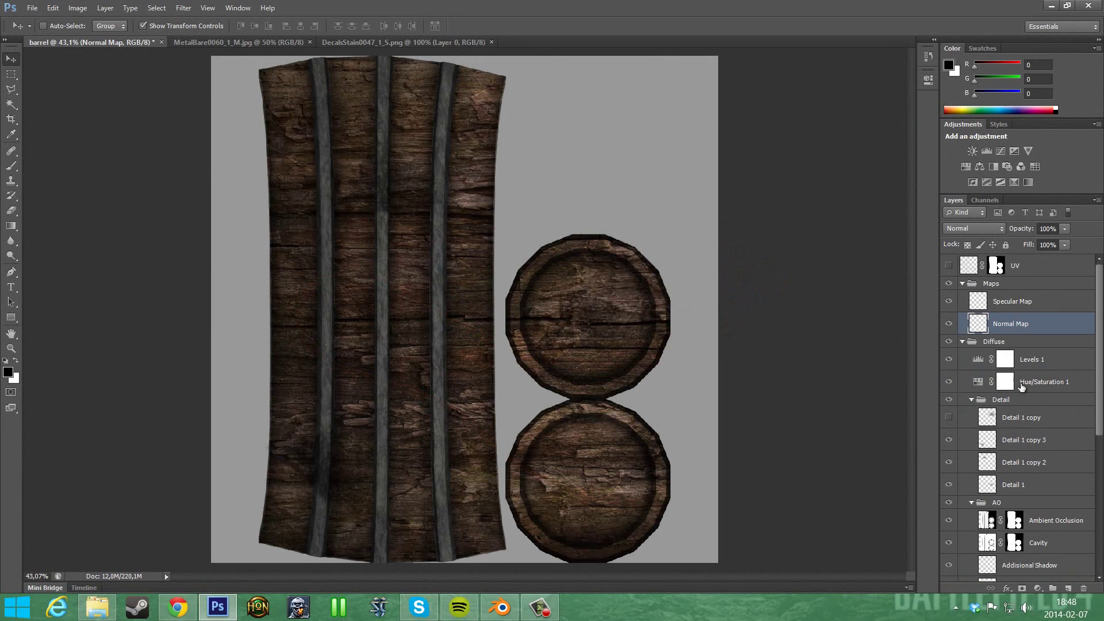
Add a new empty layer above Addisional Shadow in the AO group and name it HighPass.
scroll(1027, 496, down, 4)
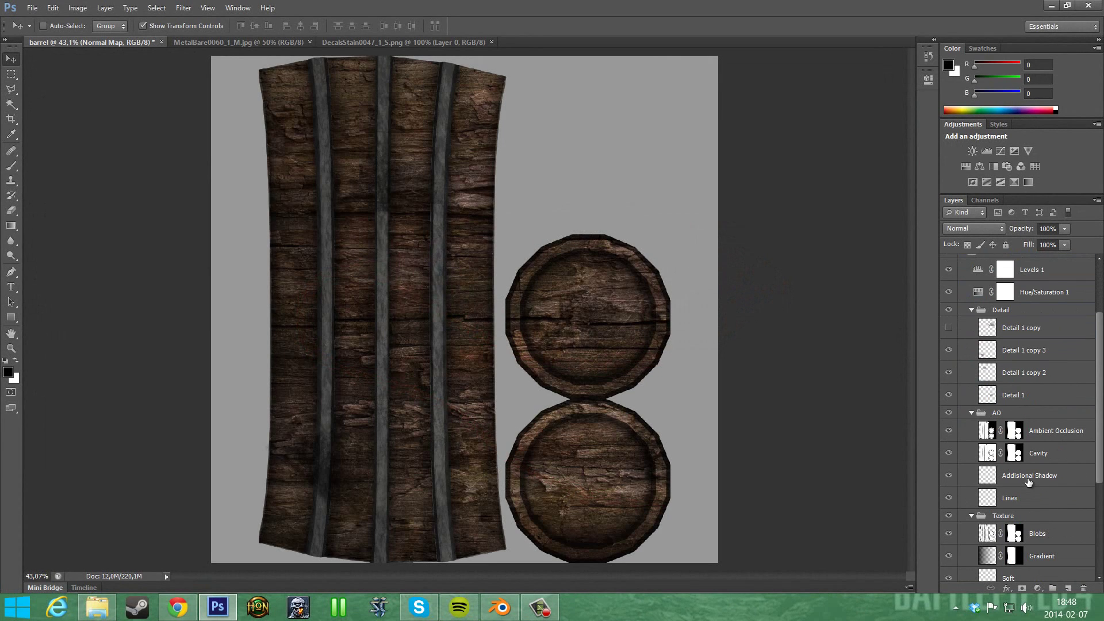
click(1029, 481)
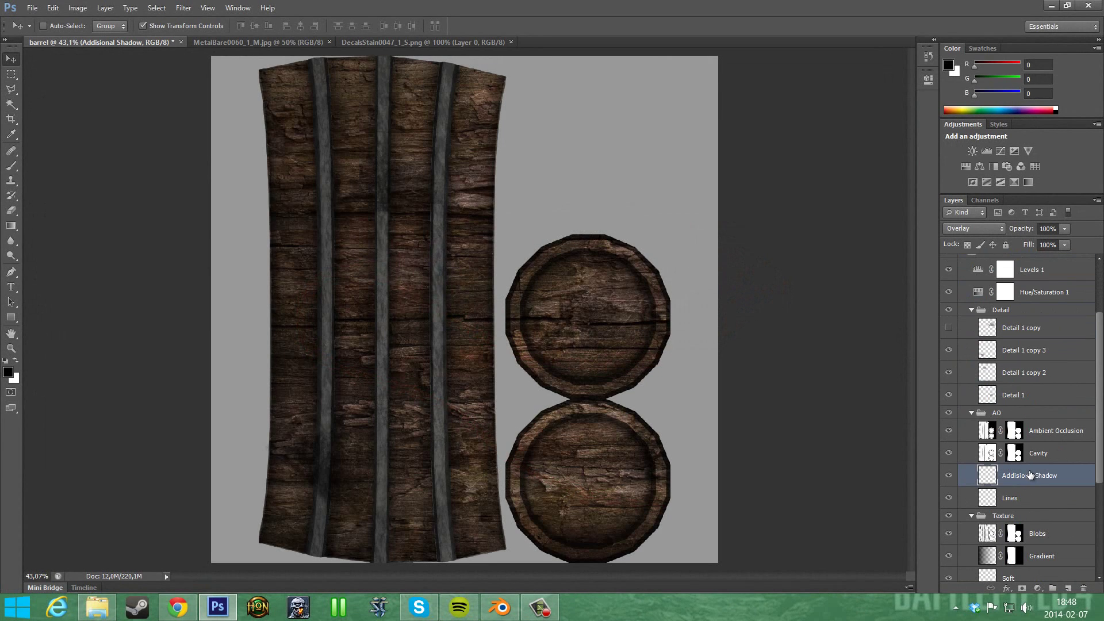
click(1068, 588)
double_click(1013, 476)
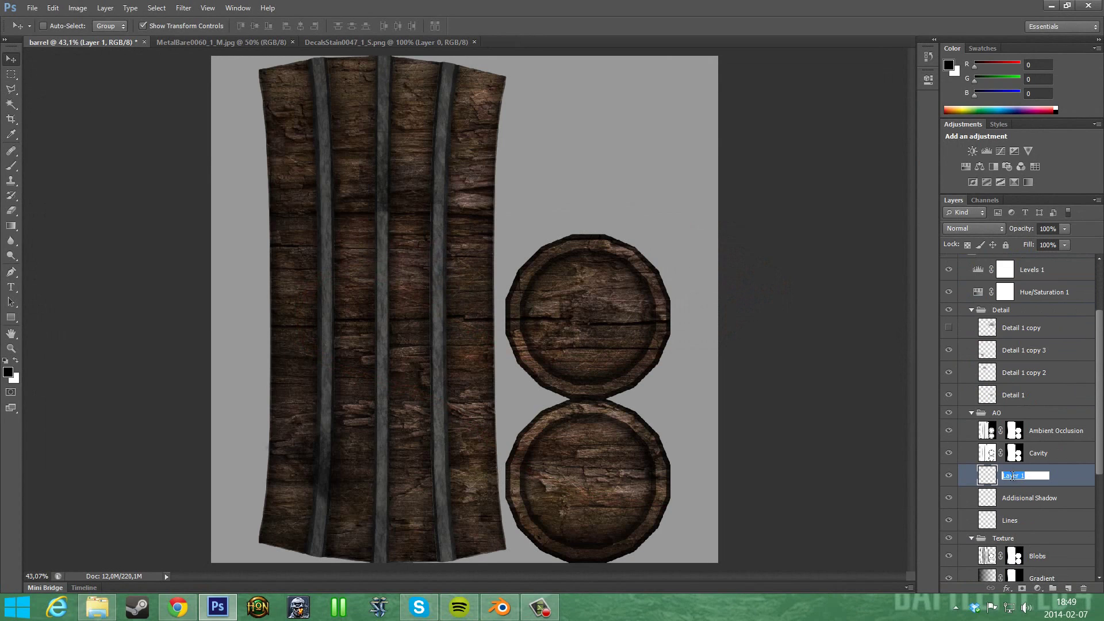
text(HighPass)
key(Return)
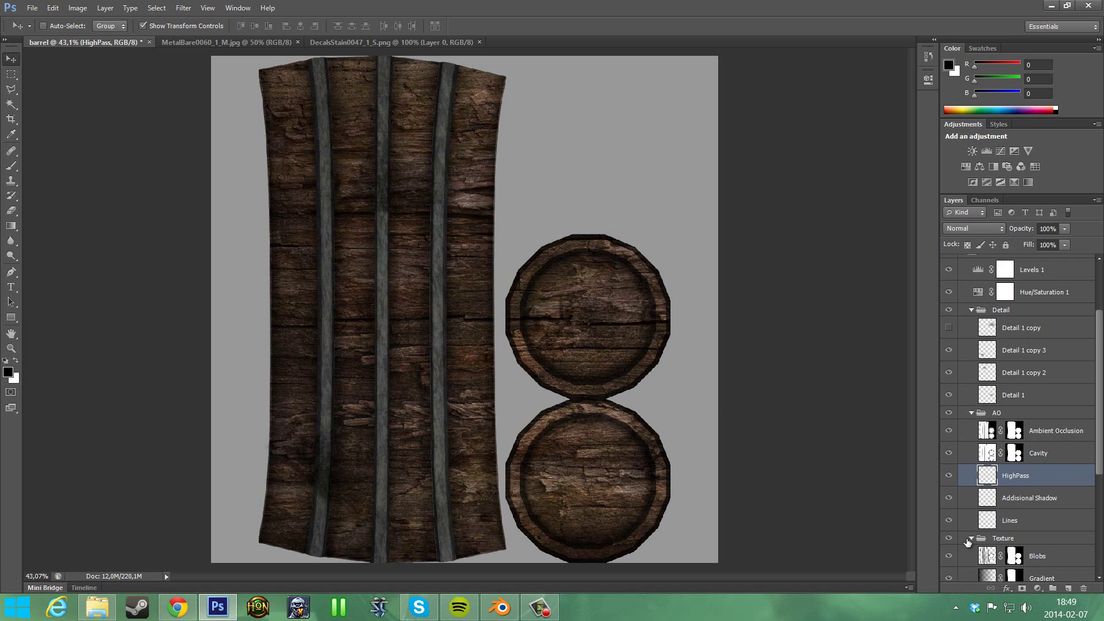
Change the Lines layer's blend mode from Normal to Overlay.
scroll(1012, 540, down, 2)
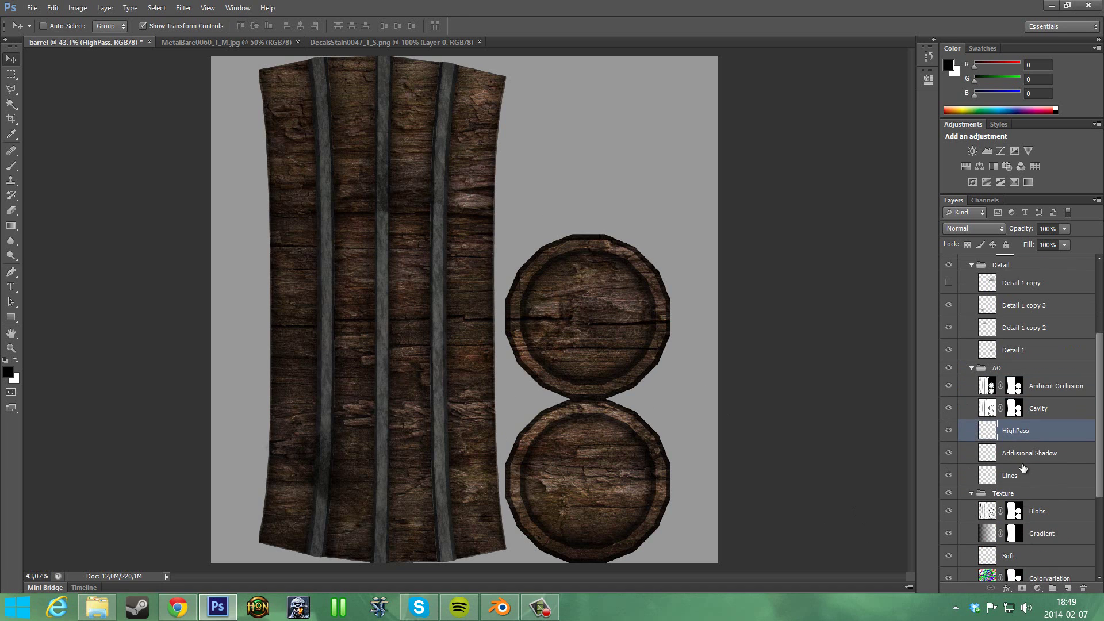
click(1020, 474)
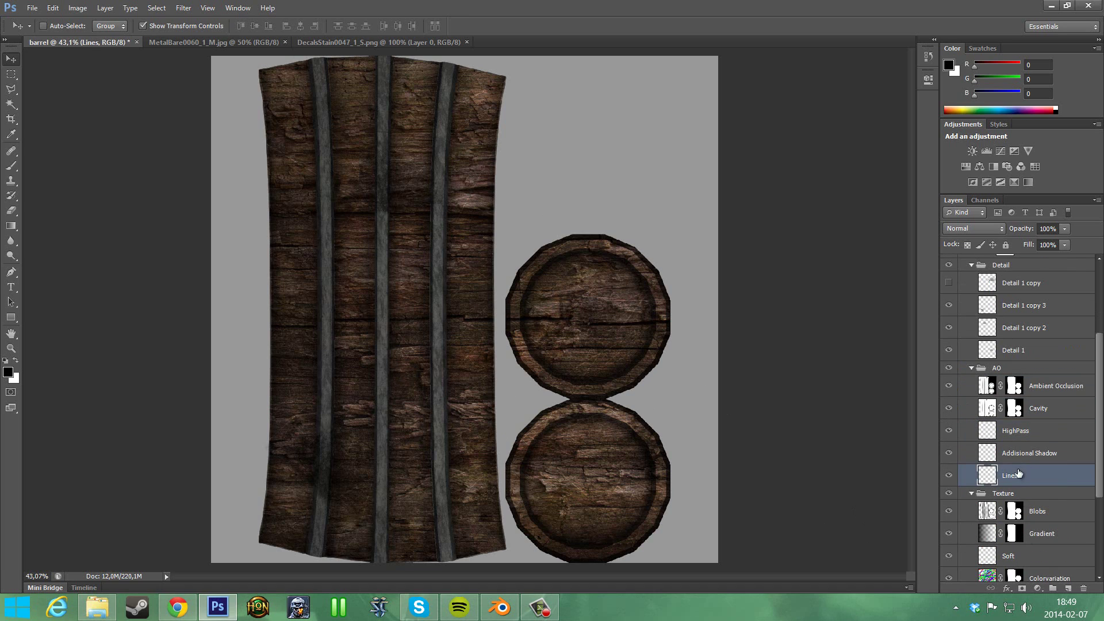
click(996, 230)
click(958, 415)
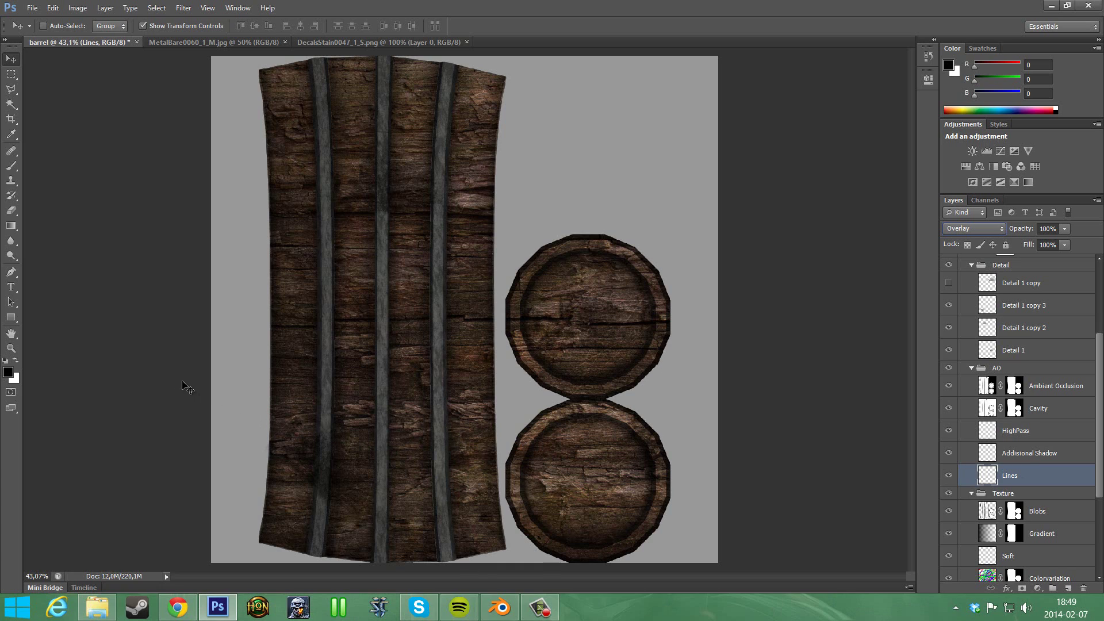
Switch to the Brush with white as the painting colour and shrink it to 32 px.
key(b)
key(x)
right_click(374, 379)
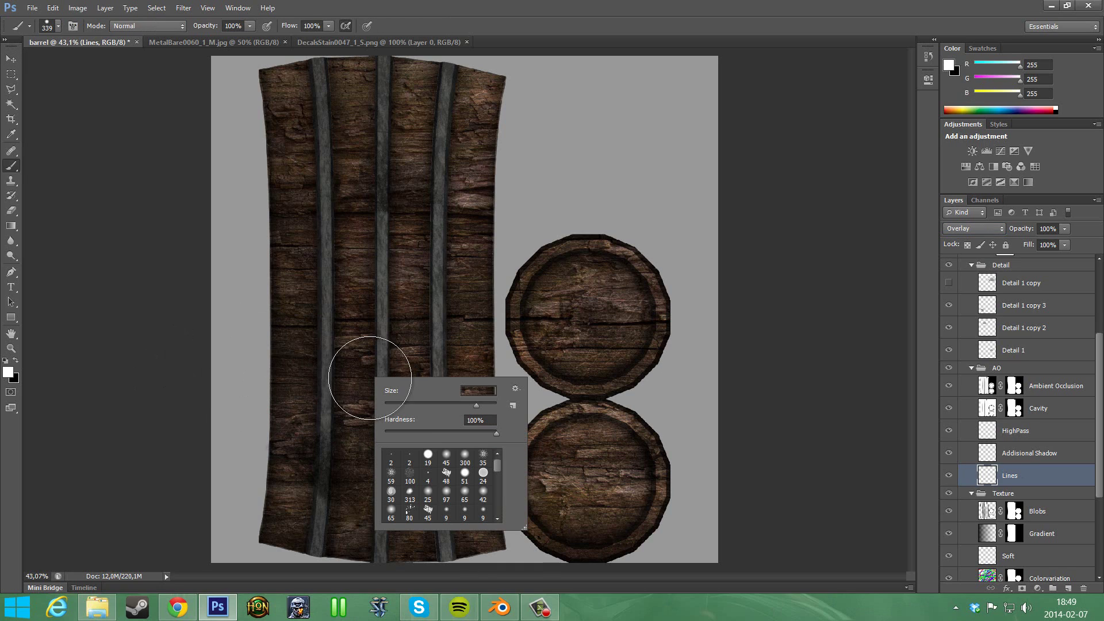
drag(426, 405, 401, 409)
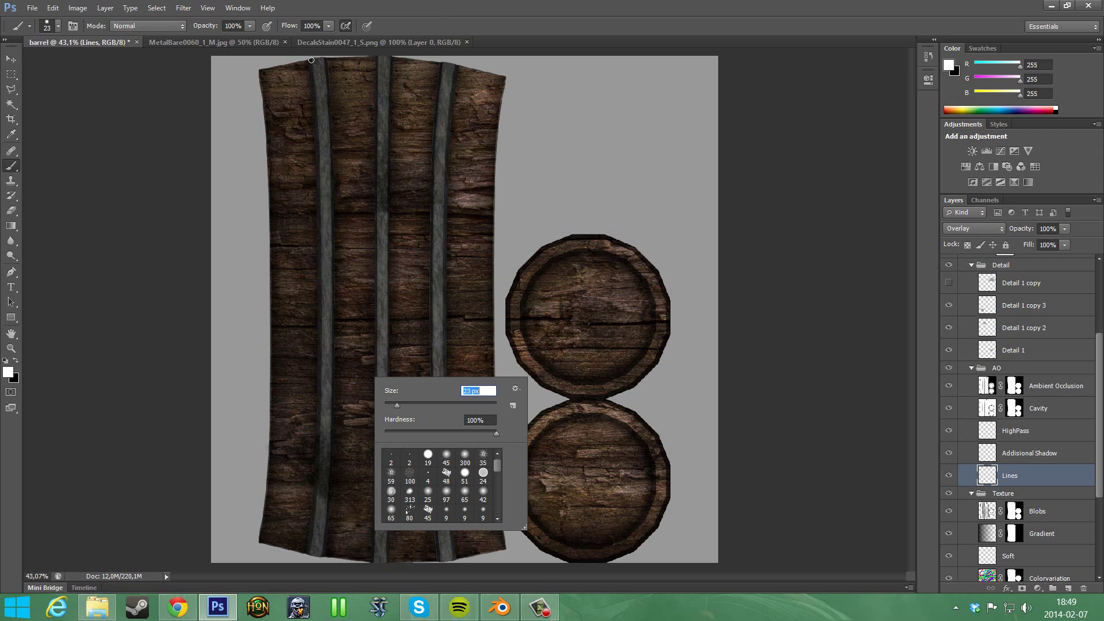
key(Return)
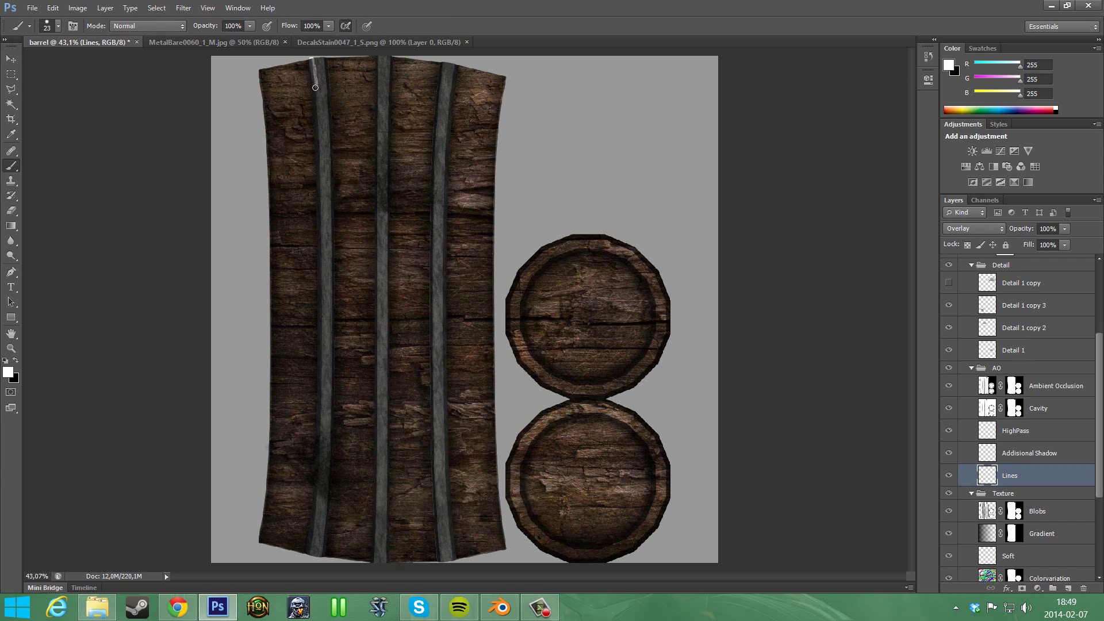
Undo the trial stroke, set the brush to 14 px, and zoom onto the left band's top.
drag(318, 143, 320, 155)
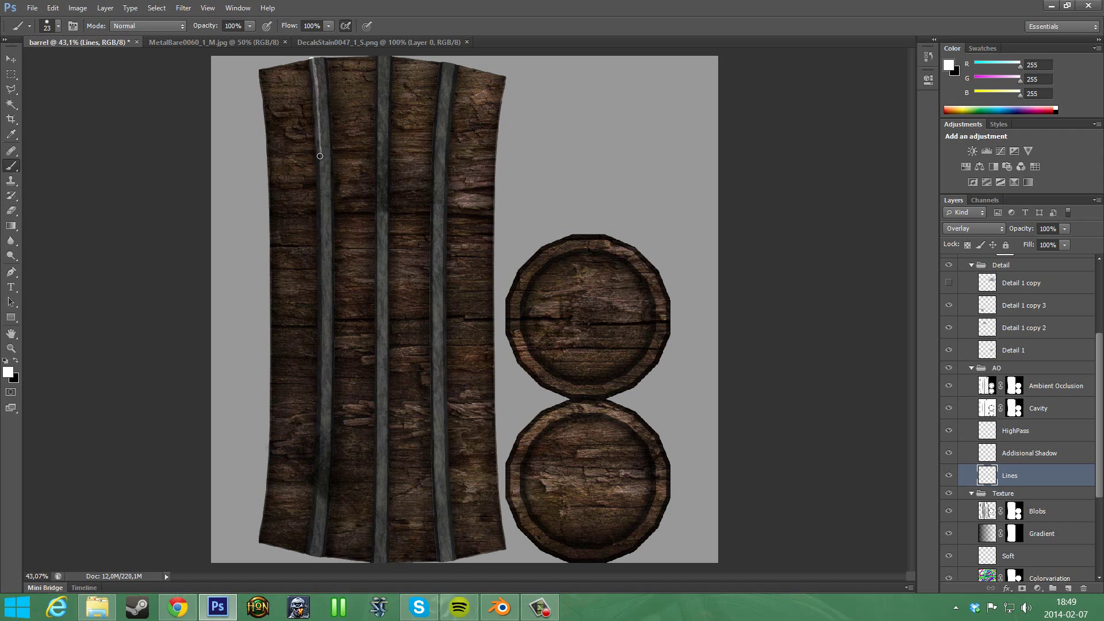
key(ctrl+z)
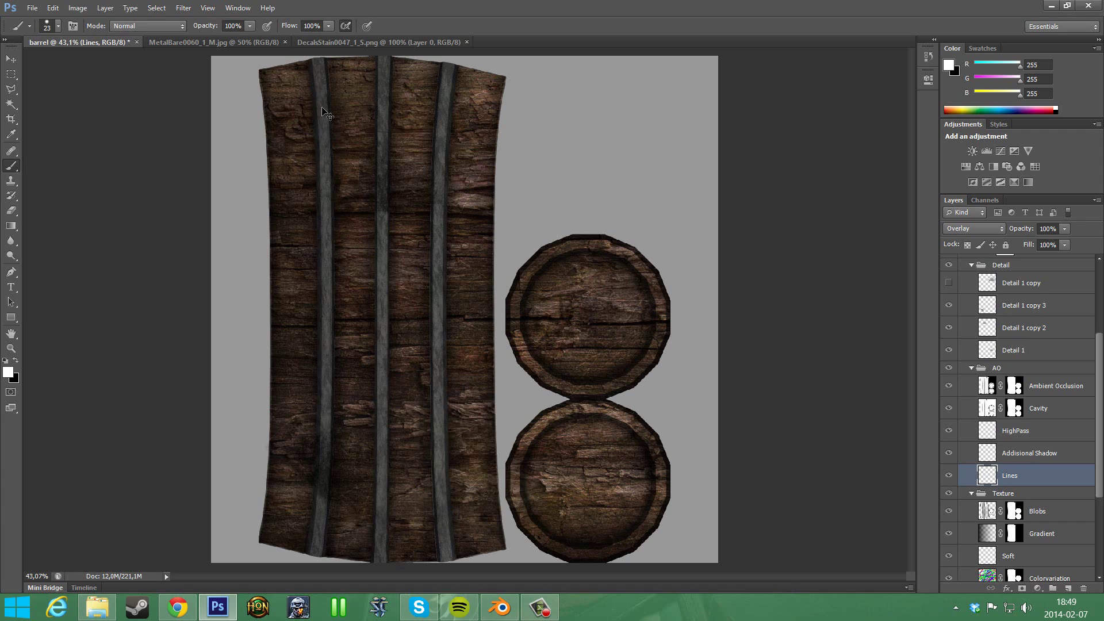
right_click(313, 60)
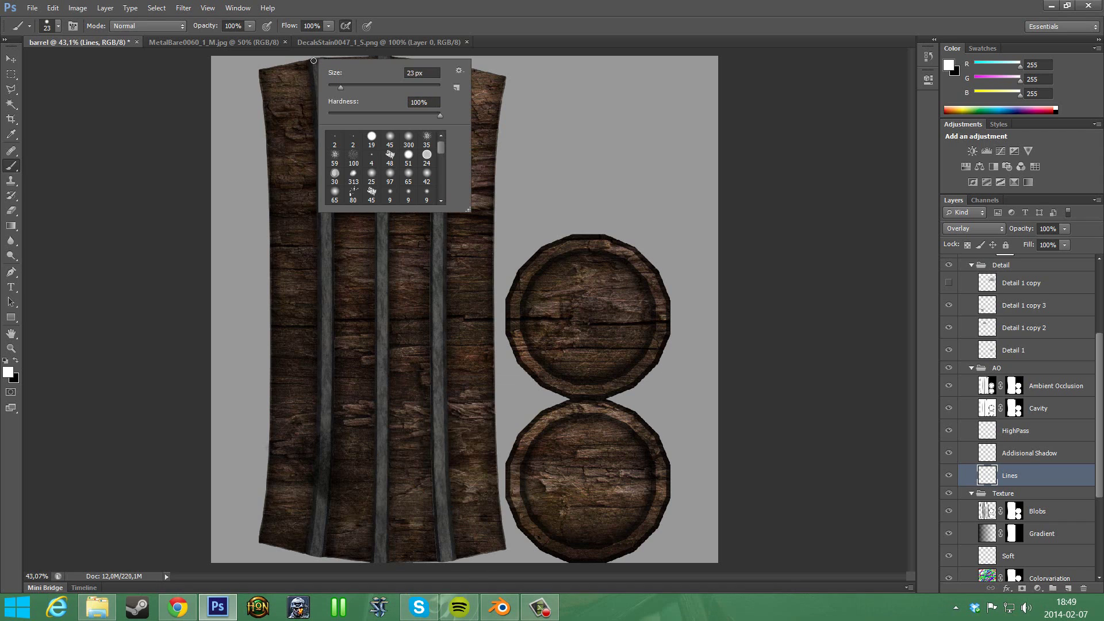
drag(337, 89, 336, 87)
text(2)
key(Return)
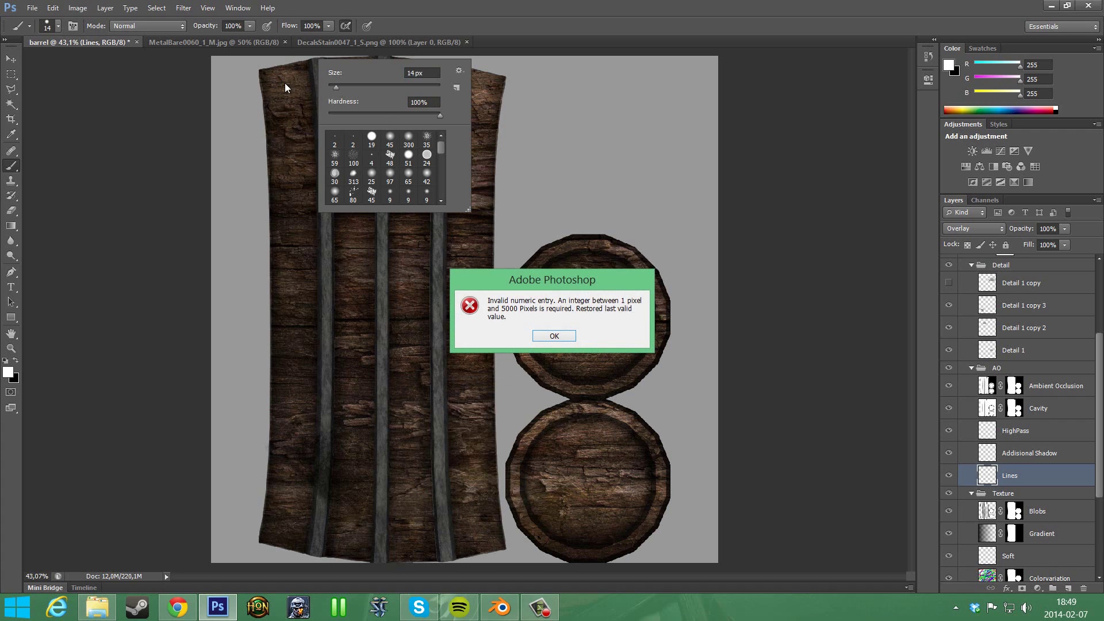
click(554, 336)
key(z)
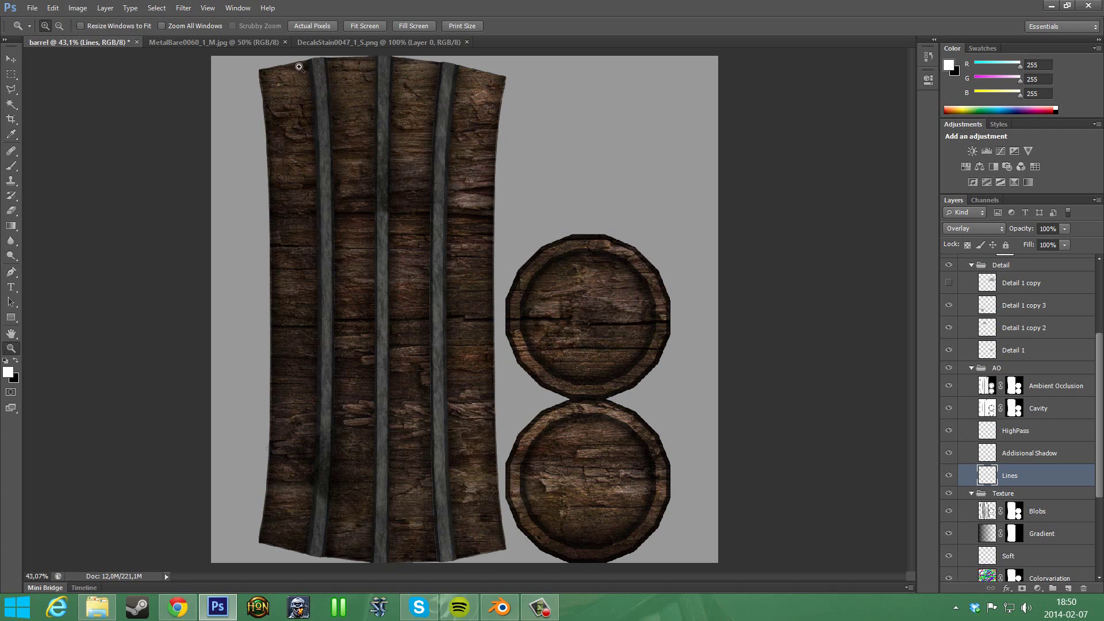
drag(293, 62, 387, 147)
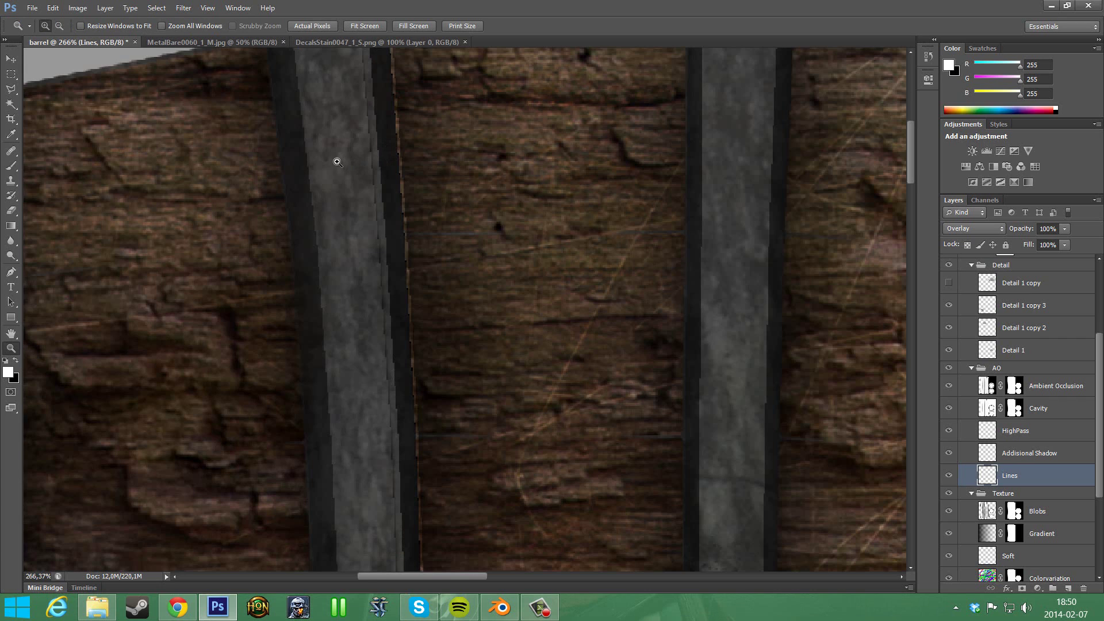
mouse_move(325, 166)
mouse_down()
mouse_move(394, 230)
mouse_move(414, 204)
mouse_up()
key(b)
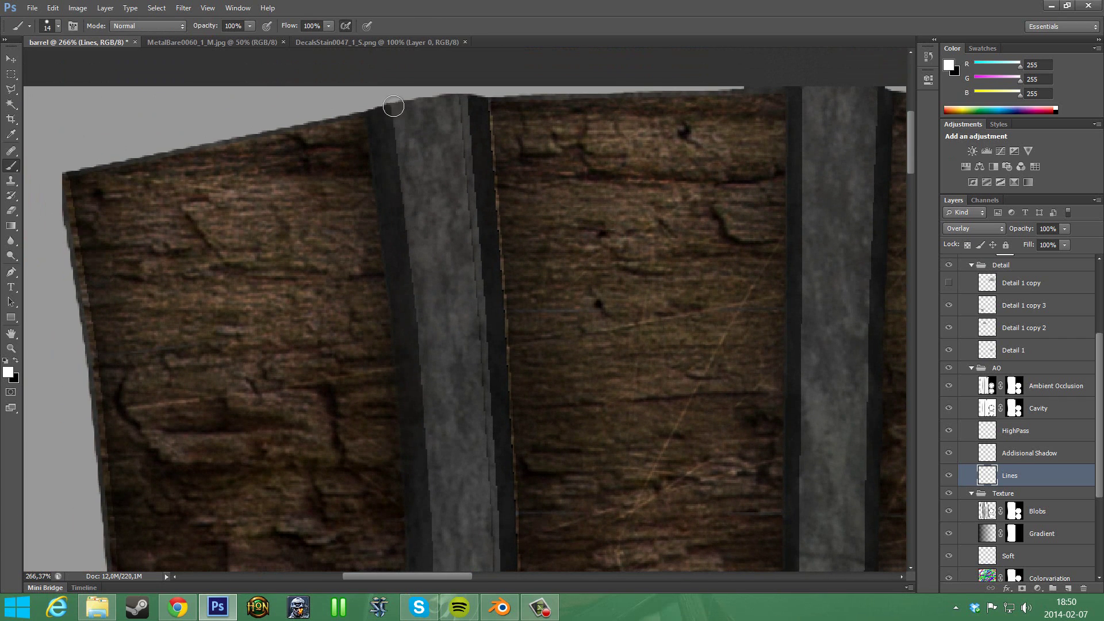
mouse_move(398, 120)
mouse_down()
mouse_move(440, 371)
mouse_move(428, 367)
mouse_move(439, 446)
mouse_move(465, 197)
mouse_up()
mouse_move(436, 133)
mouse_down()
mouse_move(443, 214)
mouse_move(467, 275)
mouse_move(443, 219)
mouse_move(462, 478)
mouse_up()
right_click(449, 220)
click(443, 216)
mouse_move(463, 477)
mouse_down()
mouse_move(499, 361)
mouse_move(486, 132)
mouse_move(465, 159)
mouse_move(470, 391)
mouse_move(472, 420)
mouse_up()
mouse_move(485, 424)
mouse_down()
mouse_move(479, 127)
mouse_move(464, 66)
mouse_move(482, 158)
mouse_move(453, 101)
mouse_move(454, 213)
mouse_move(488, 78)
mouse_move(475, 210)
mouse_move(545, 328)
mouse_move(465, 103)
mouse_move(468, 377)
mouse_move(477, 164)
mouse_move(473, 354)
mouse_move(512, 118)
mouse_move(516, 243)
mouse_move(501, 259)
mouse_move(473, 243)
mouse_move(501, 284)
mouse_move(517, 352)
mouse_up()
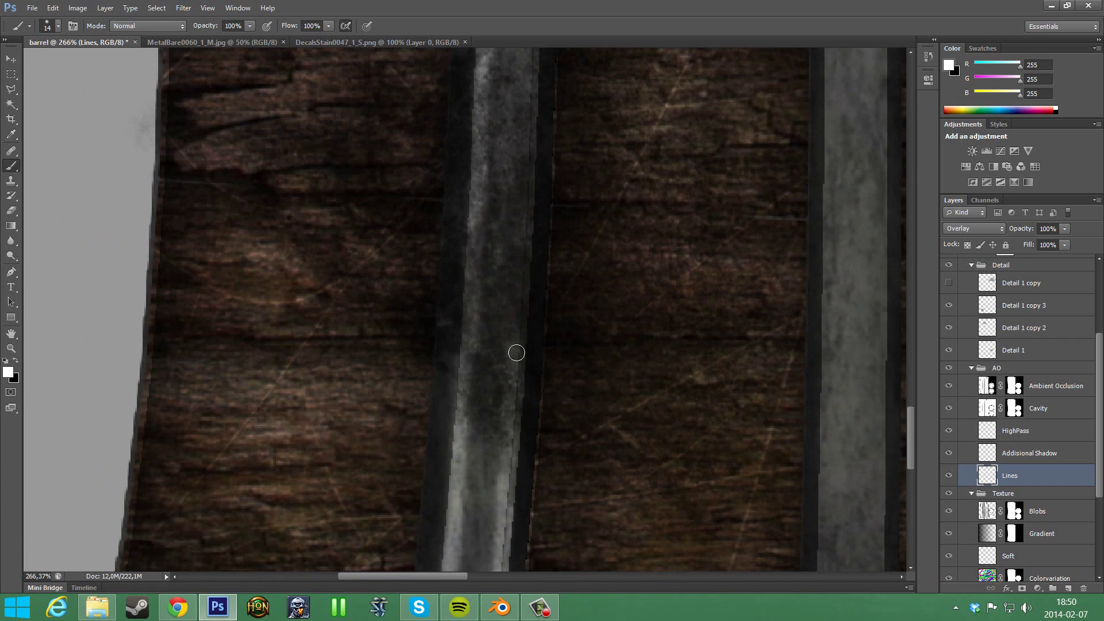
drag(574, 239, 506, 261)
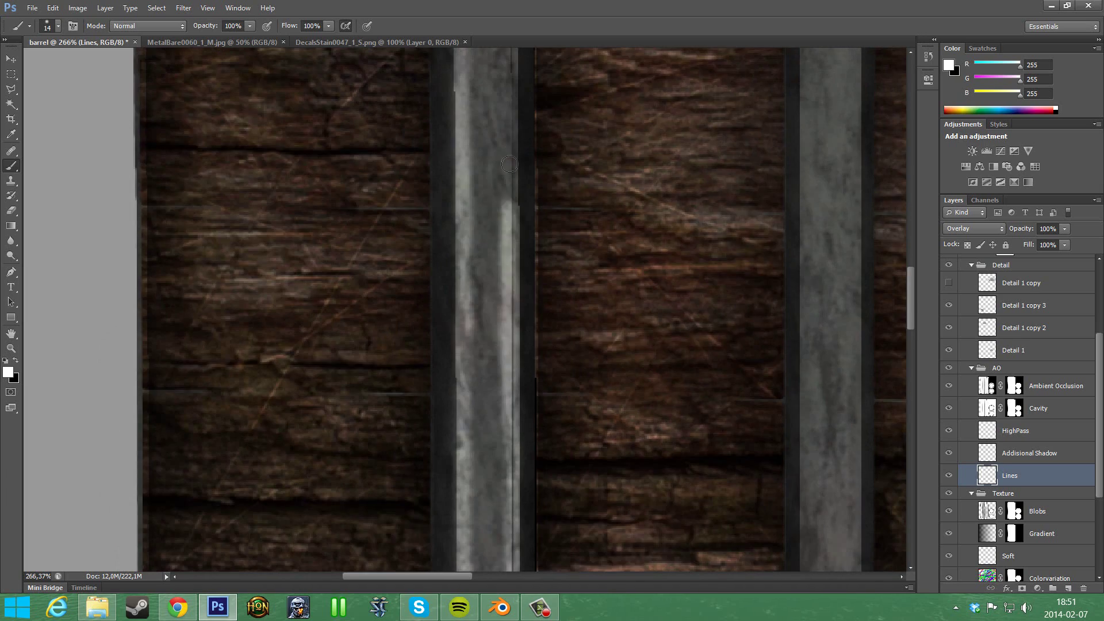
drag(510, 164, 514, 183)
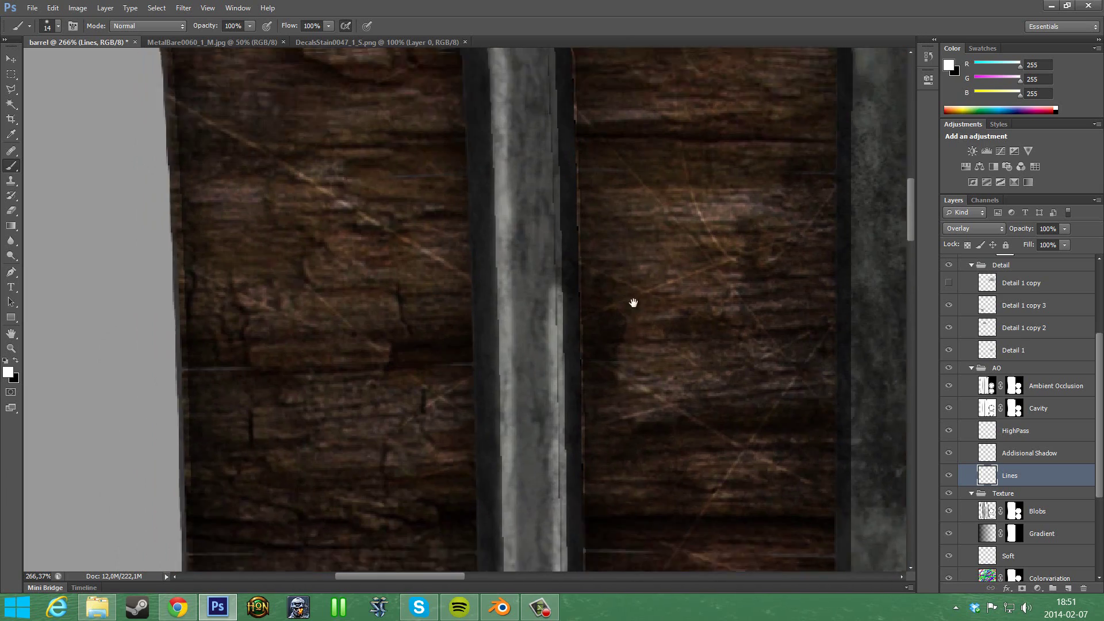
drag(633, 303, 561, 329)
drag(580, 170, 648, 194)
scroll(648, 193, down, 10)
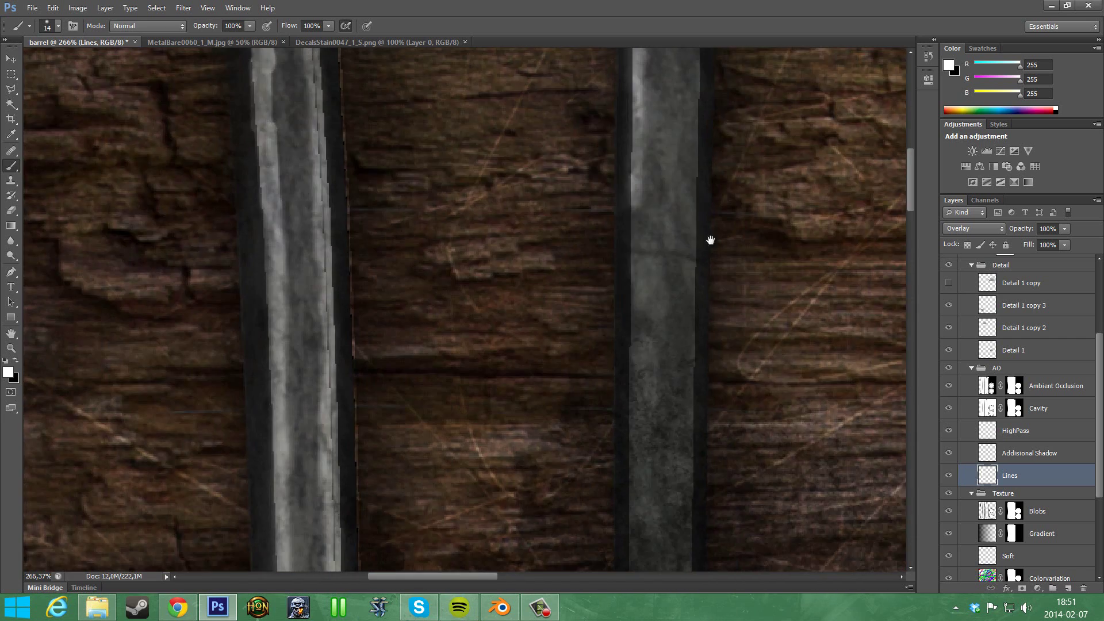
scroll(645, 197, down, 8)
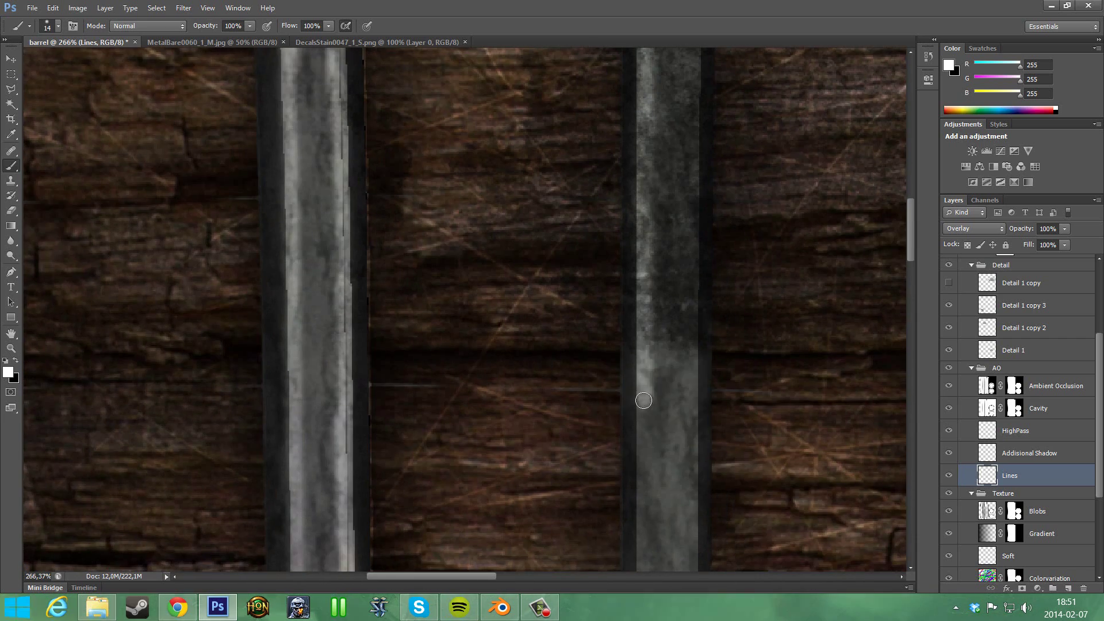
scroll(698, 359, down, 15)
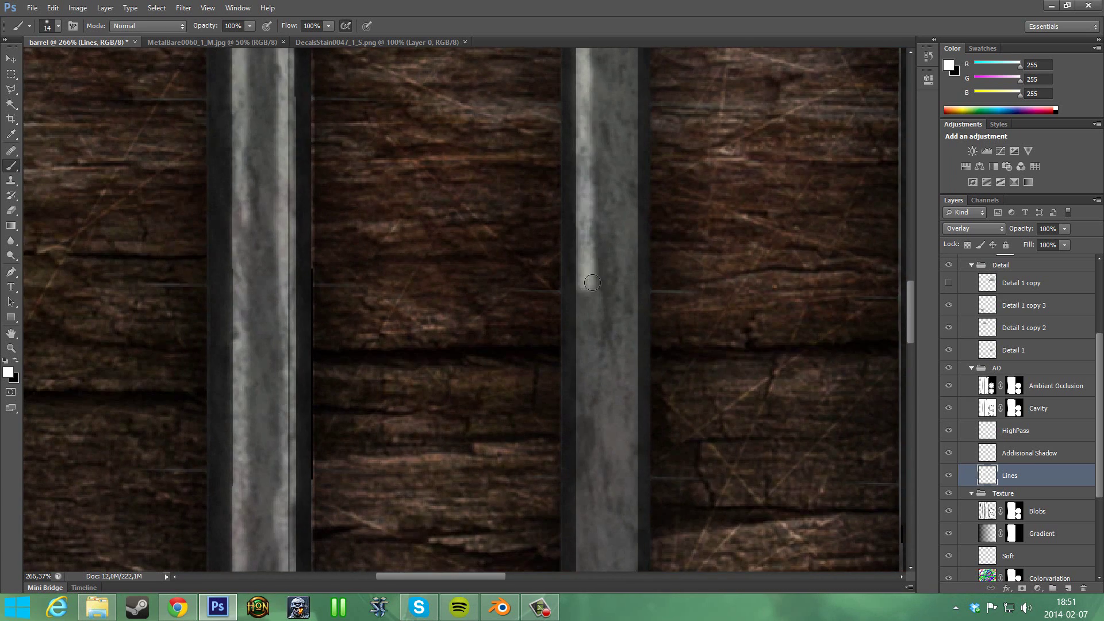
scroll(546, 127, down, 15)
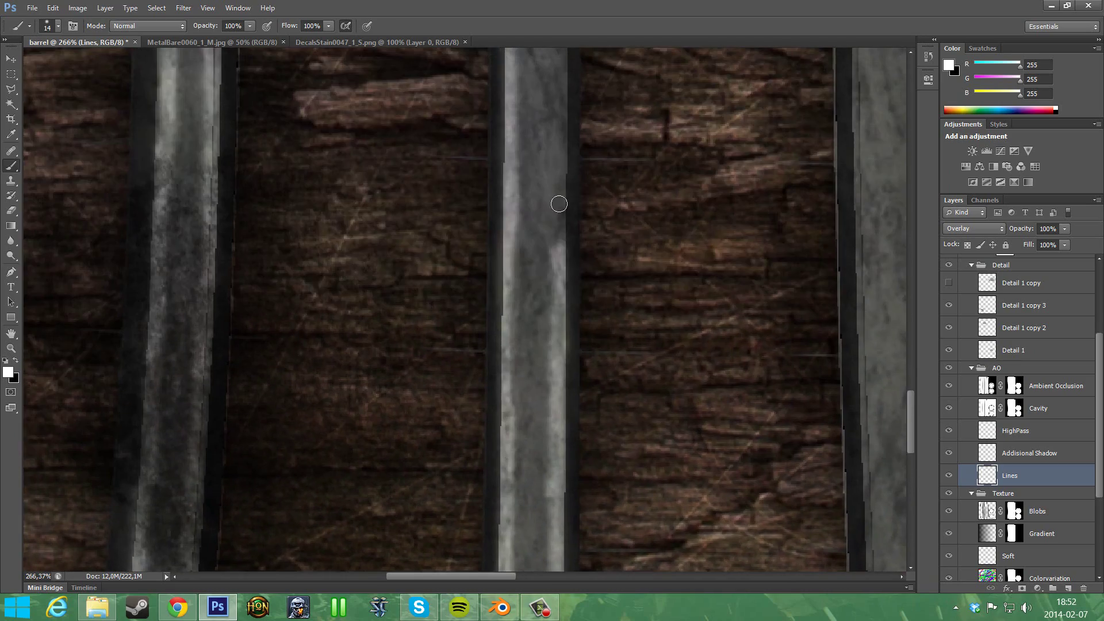
scroll(637, 227, up, 5)
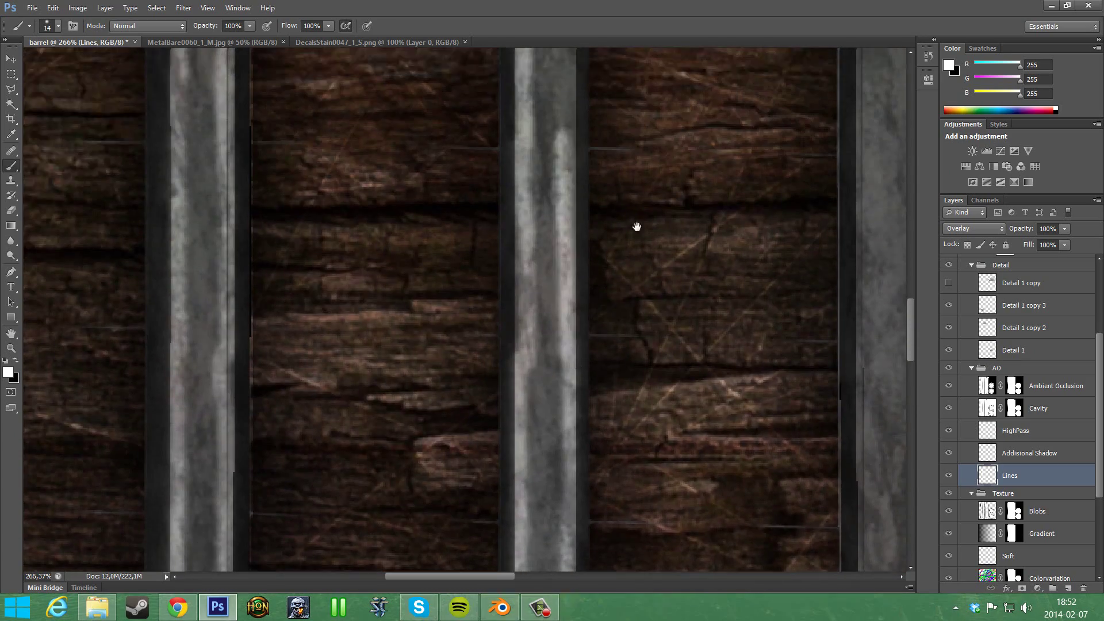
scroll(564, 154, up, 20)
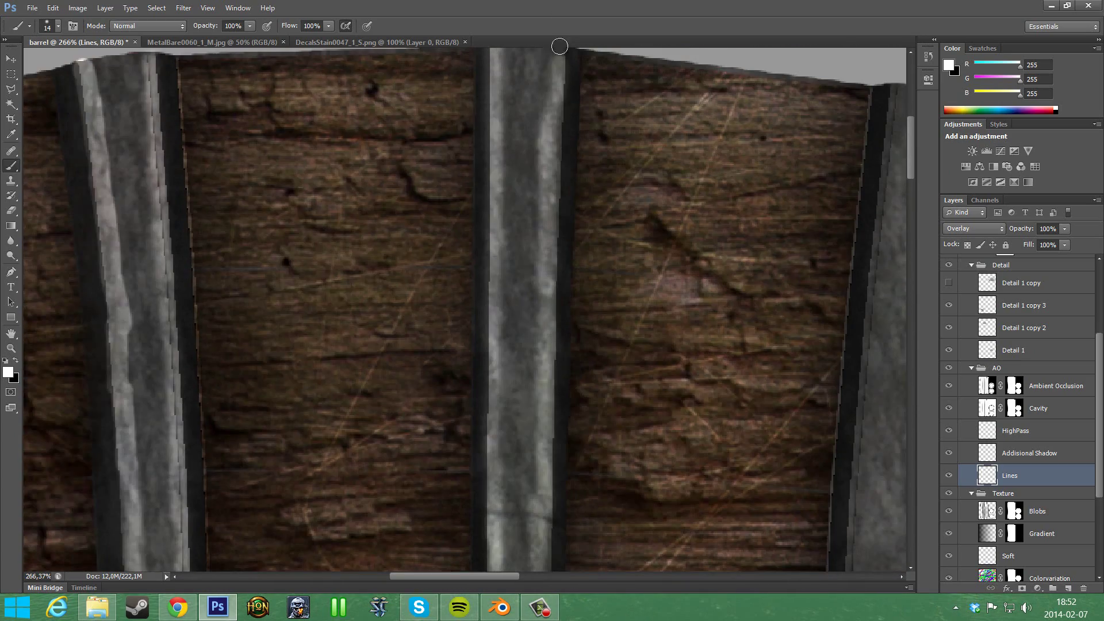
scroll(604, 80, down, 10)
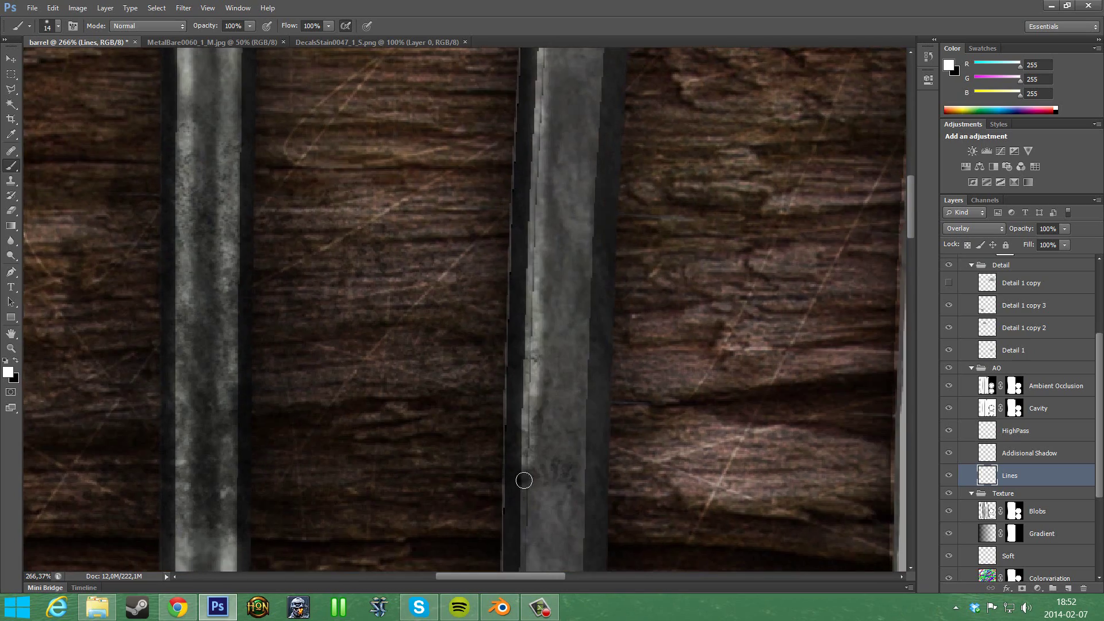
scroll(518, 293, down, 10)
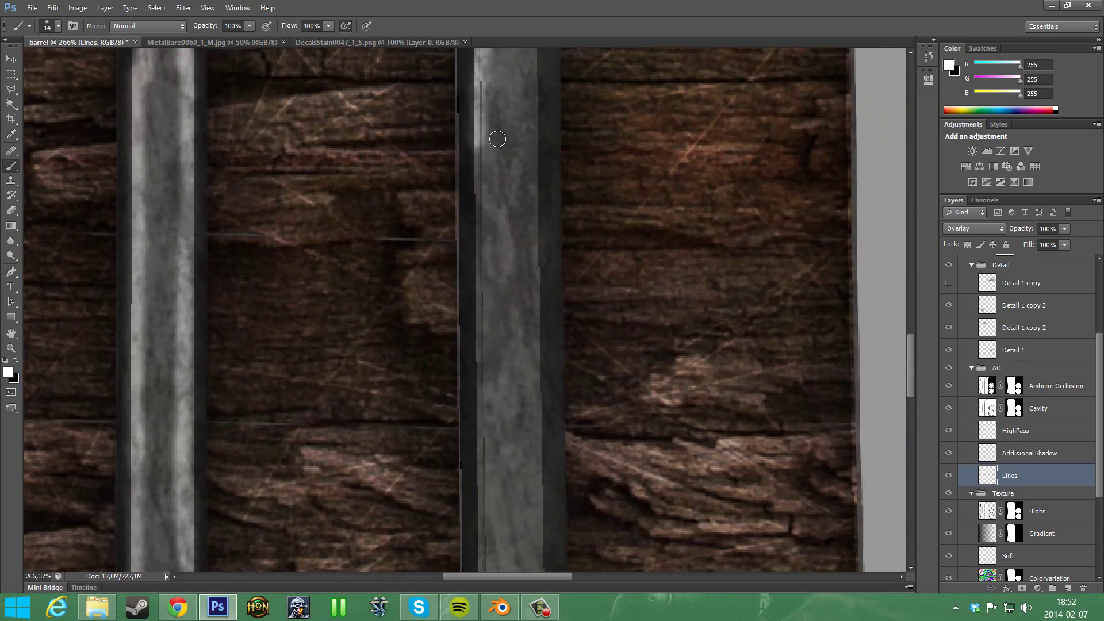
scroll(549, 277, down, 10)
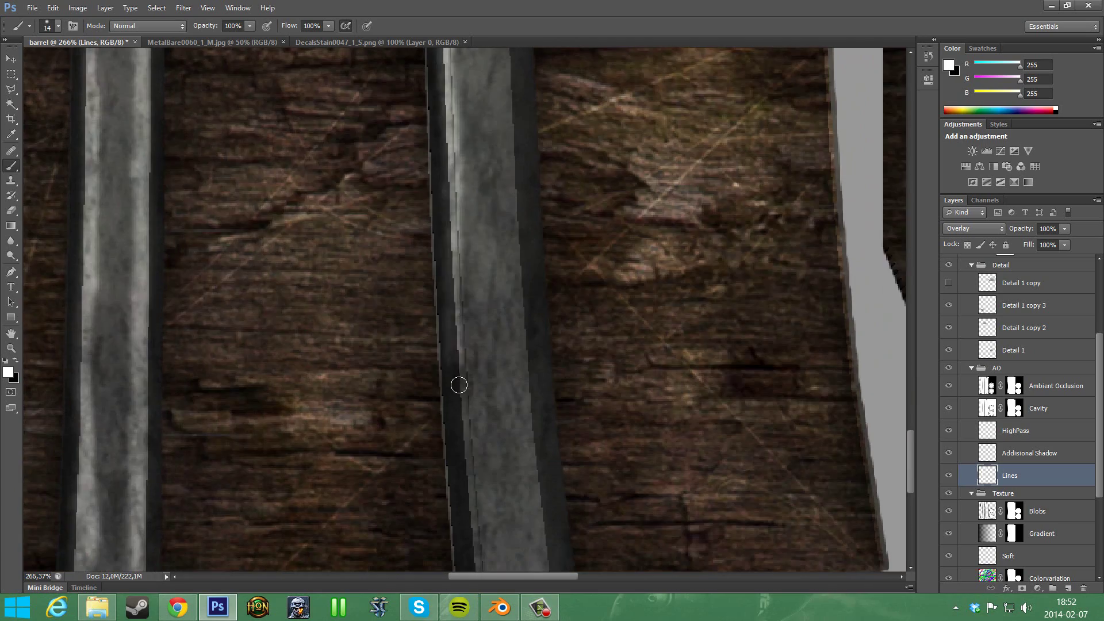
scroll(475, 280, up, 10)
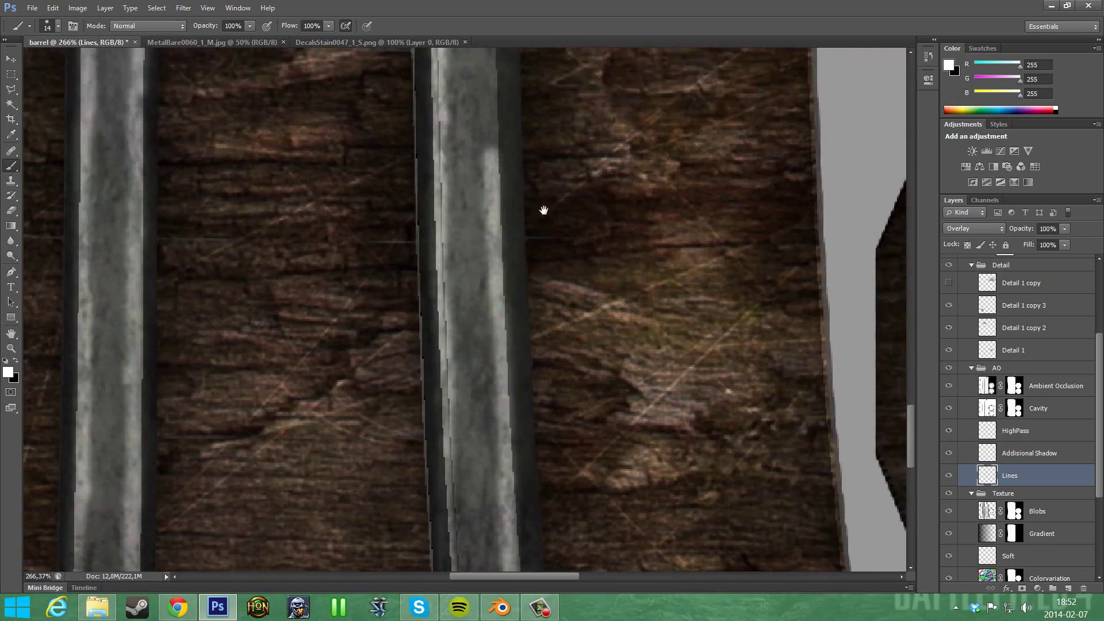
scroll(483, 172, up, 10)
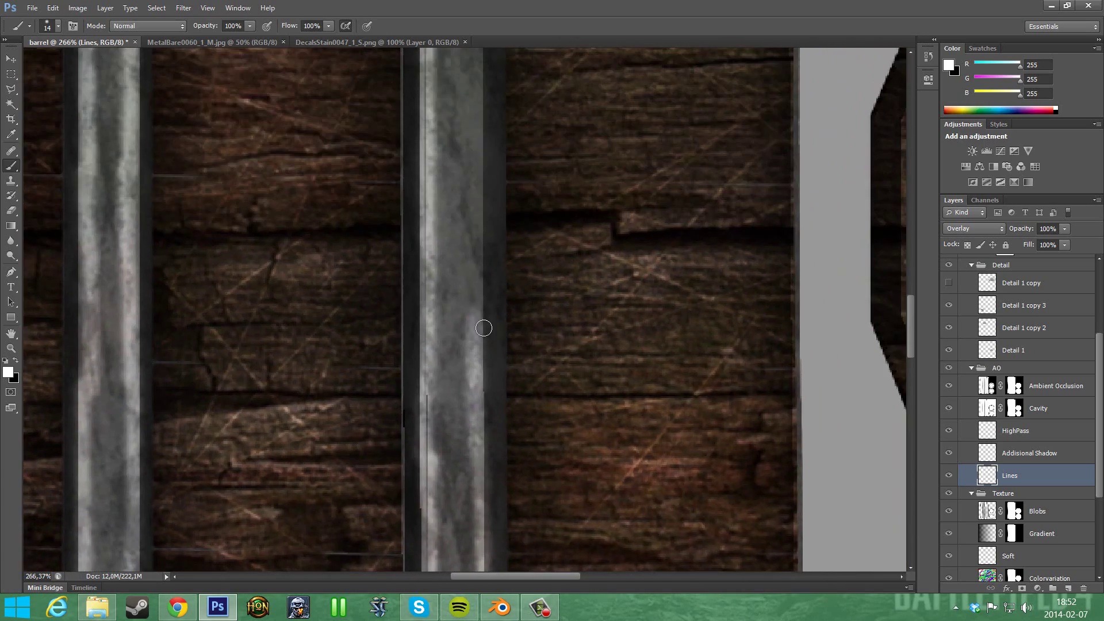
scroll(474, 119, up, 10)
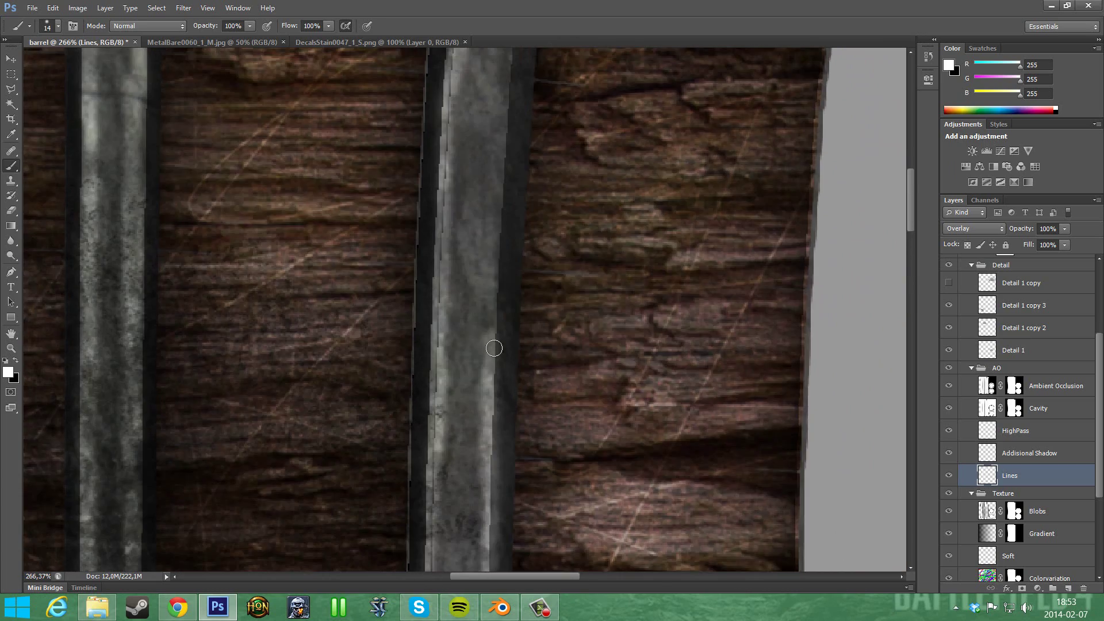
scroll(511, 263, down, 6)
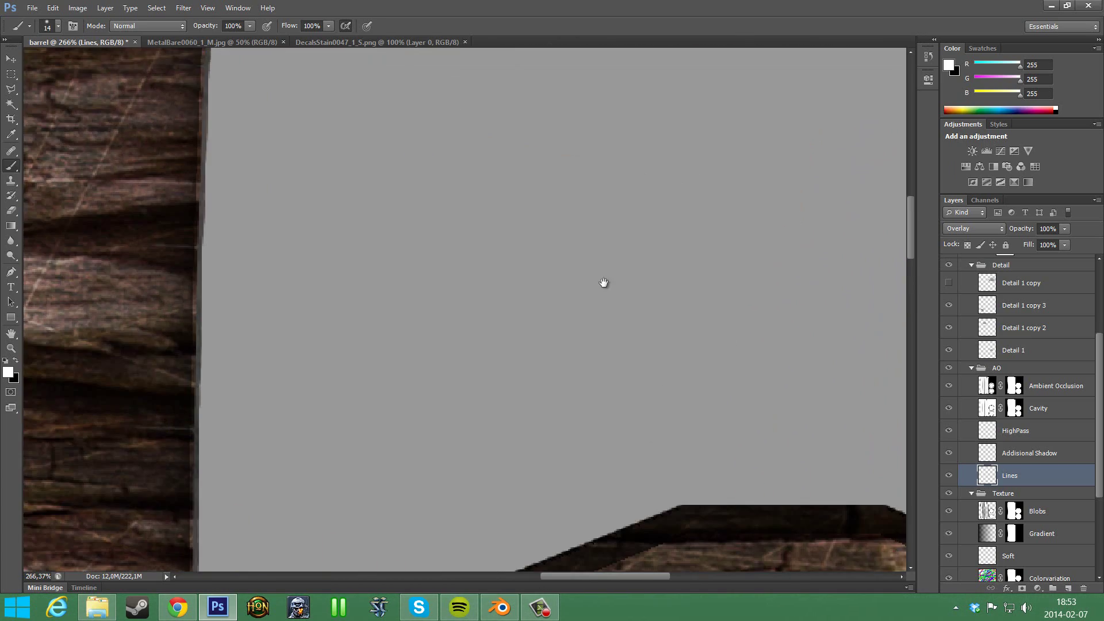
key(z)
Paint bright highlights along the rims of the upper and lower barrel-lid discs.
drag(482, 190, 709, 394)
key(b)
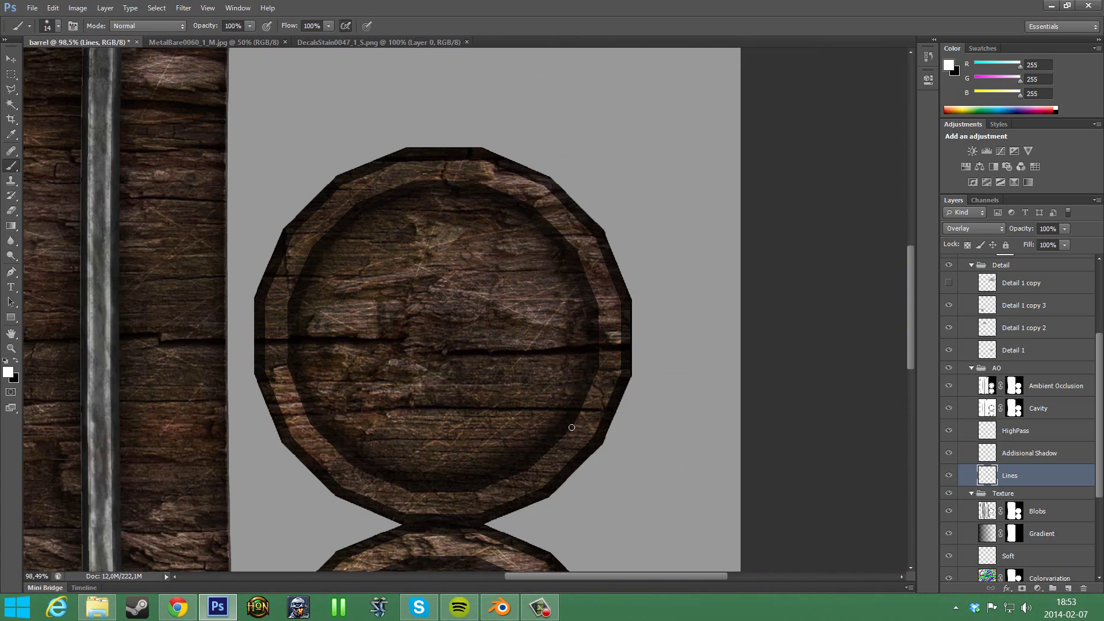
mouse_move(600, 369)
mouse_down()
mouse_move(569, 238)
mouse_move(463, 177)
mouse_move(330, 228)
mouse_move(294, 287)
mouse_move(289, 395)
mouse_move(306, 428)
mouse_move(396, 492)
mouse_move(543, 458)
mouse_move(598, 428)
mouse_move(621, 293)
mouse_move(569, 212)
mouse_move(406, 161)
mouse_move(277, 264)
mouse_move(294, 442)
mouse_move(425, 511)
mouse_move(577, 453)
mouse_move(527, 143)
mouse_up()
mouse_move(487, 253)
mouse_down()
mouse_move(282, 299)
mouse_move(245, 381)
mouse_move(199, 246)
mouse_up()
mouse_move(193, 299)
mouse_down()
mouse_move(247, 392)
mouse_move(242, 383)
mouse_move(300, 420)
mouse_move(476, 358)
mouse_move(495, 201)
mouse_move(454, 138)
mouse_move(397, 89)
mouse_move(224, 138)
mouse_move(173, 237)
mouse_move(207, 376)
mouse_move(368, 437)
mouse_move(468, 391)
mouse_move(523, 257)
mouse_move(493, 151)
mouse_up()
key(z)
drag(503, 354, 532, 373)
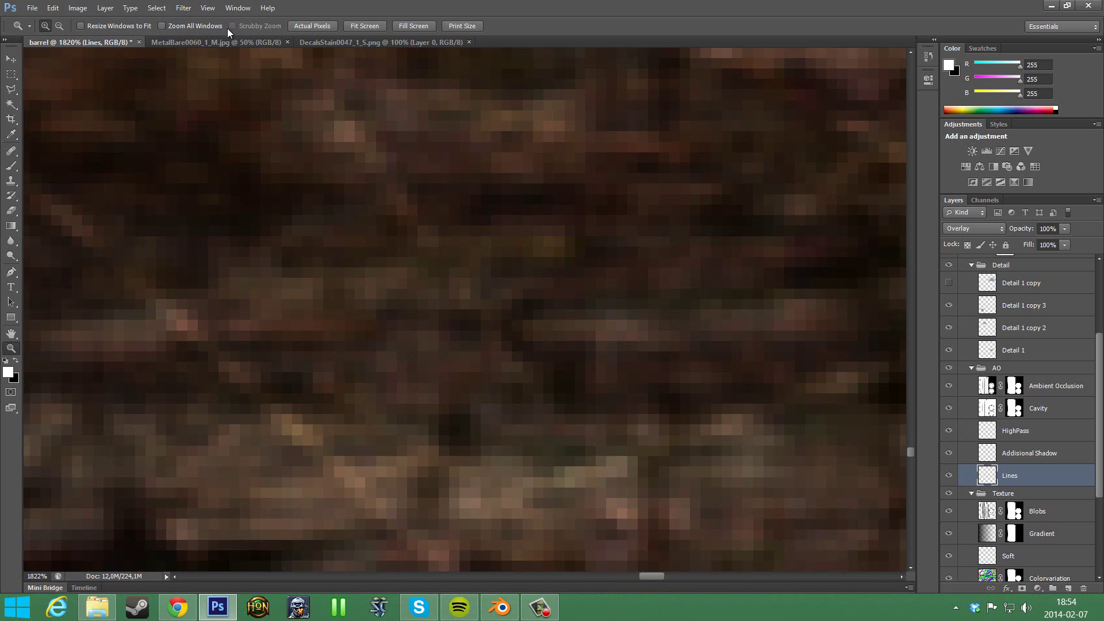
click(355, 26)
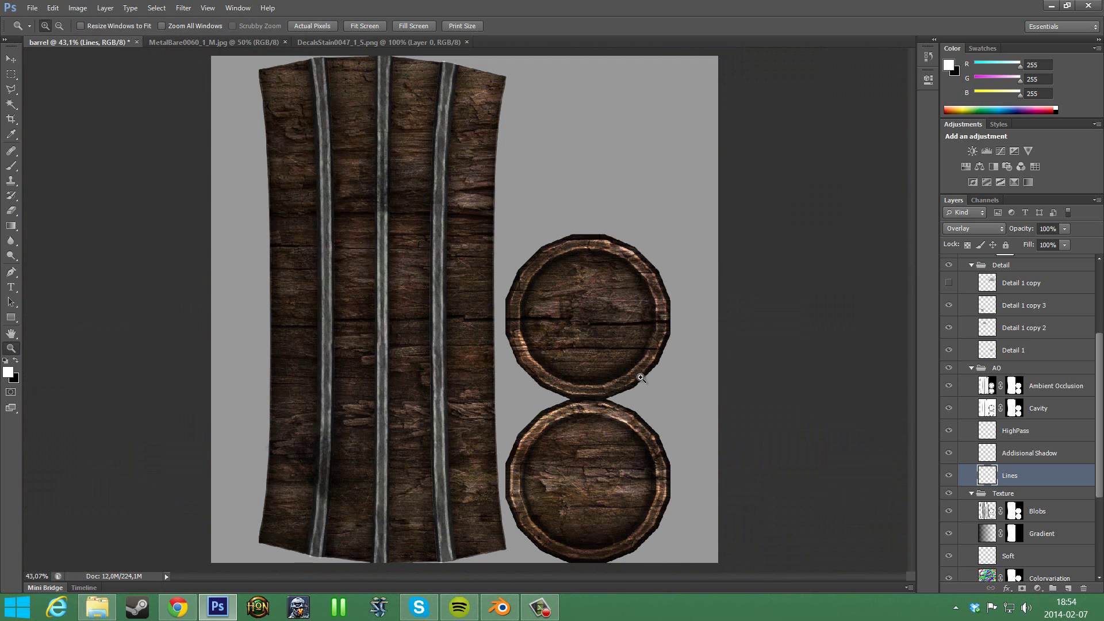
Lower the Lines layer's opacity to 71%, then select Addisional Shadow.
click(1065, 230)
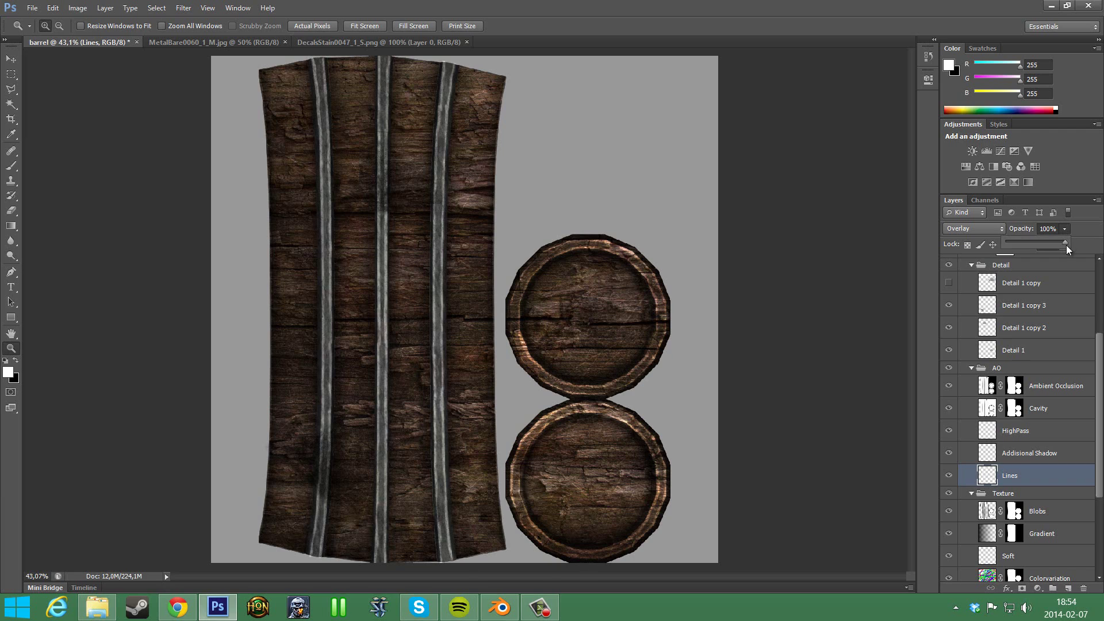
drag(1062, 242, 1048, 242)
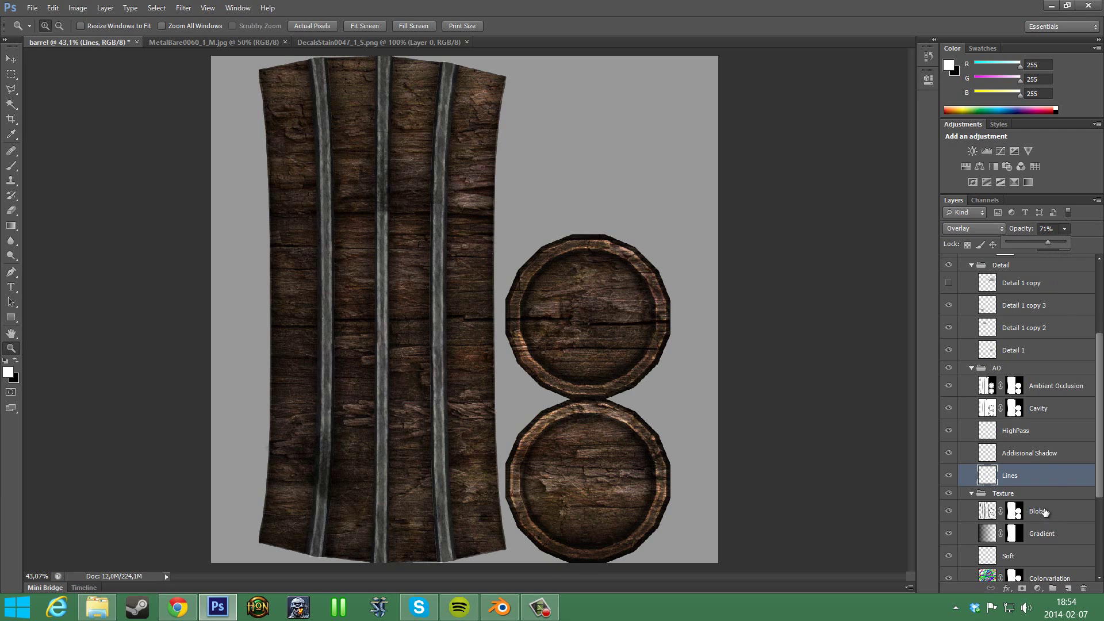
drag(1098, 425, 1077, 492)
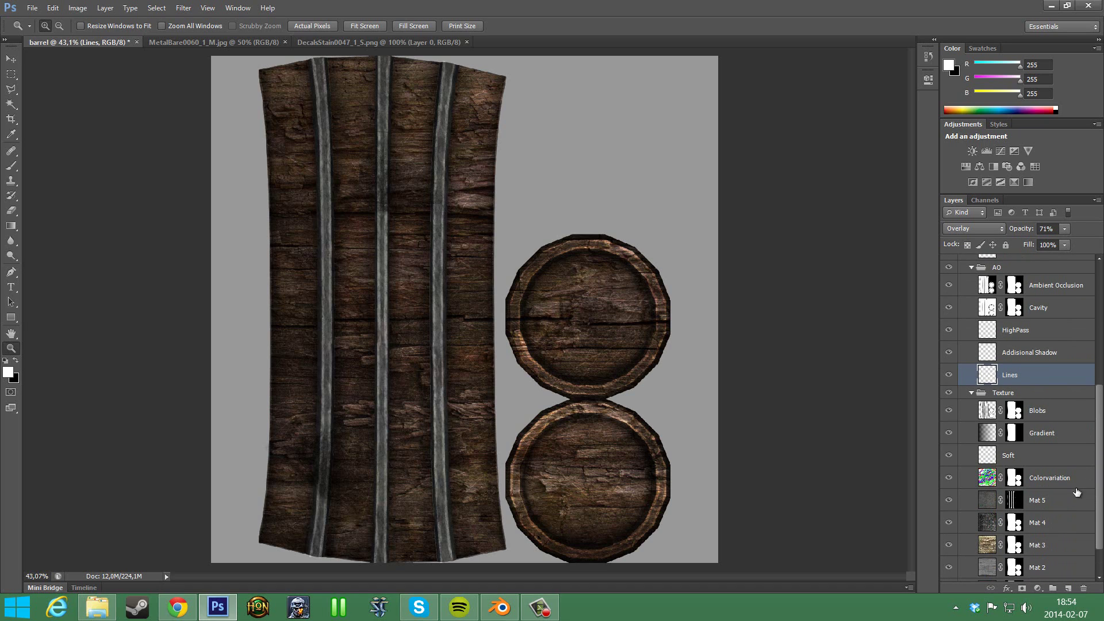
click(1044, 357)
drag(1101, 401, 1083, 369)
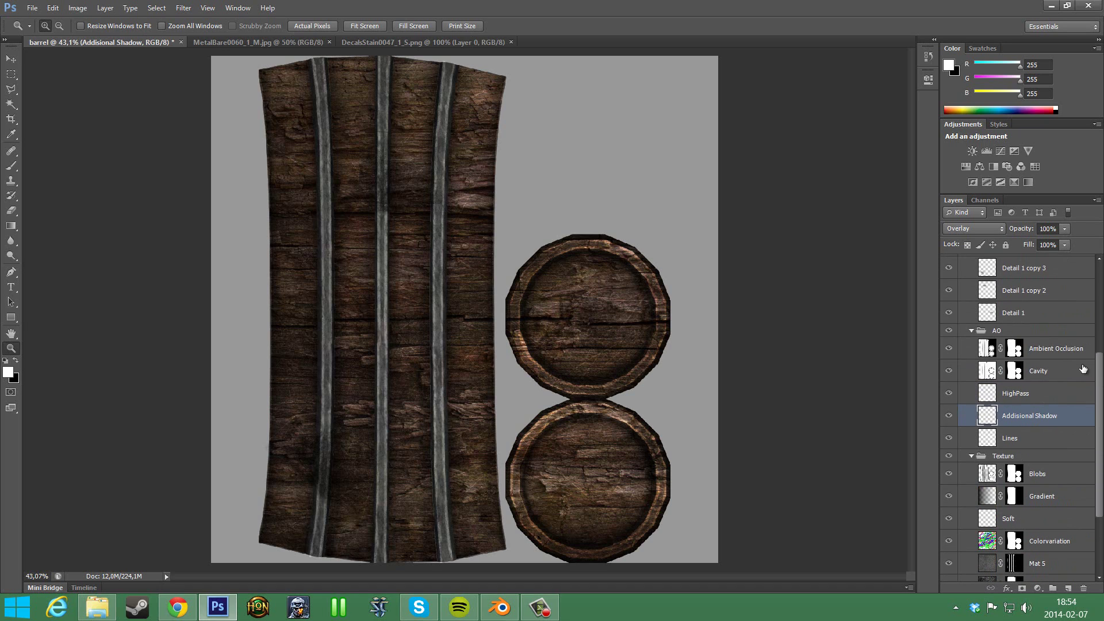
Switch to the Brush and enlarge it to 56 px.
key(b)
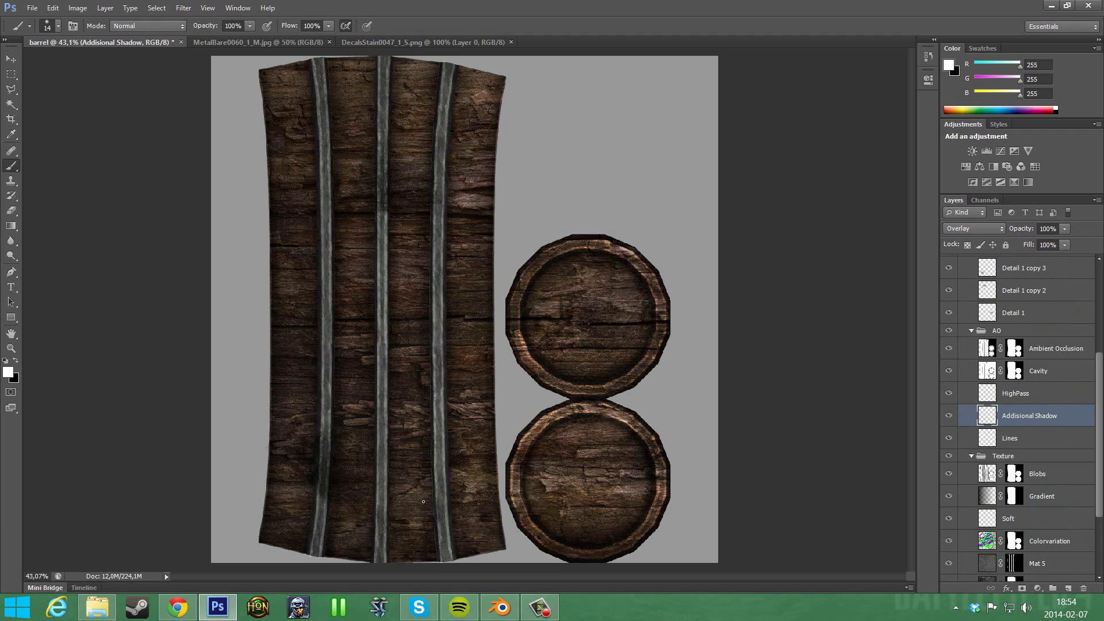
right_click(421, 508)
drag(406, 475, 415, 473)
click(318, 551)
Lighten the left, middle and right metal bands with long vertical strokes.
drag(317, 536, 322, 459)
drag(323, 499, 316, 60)
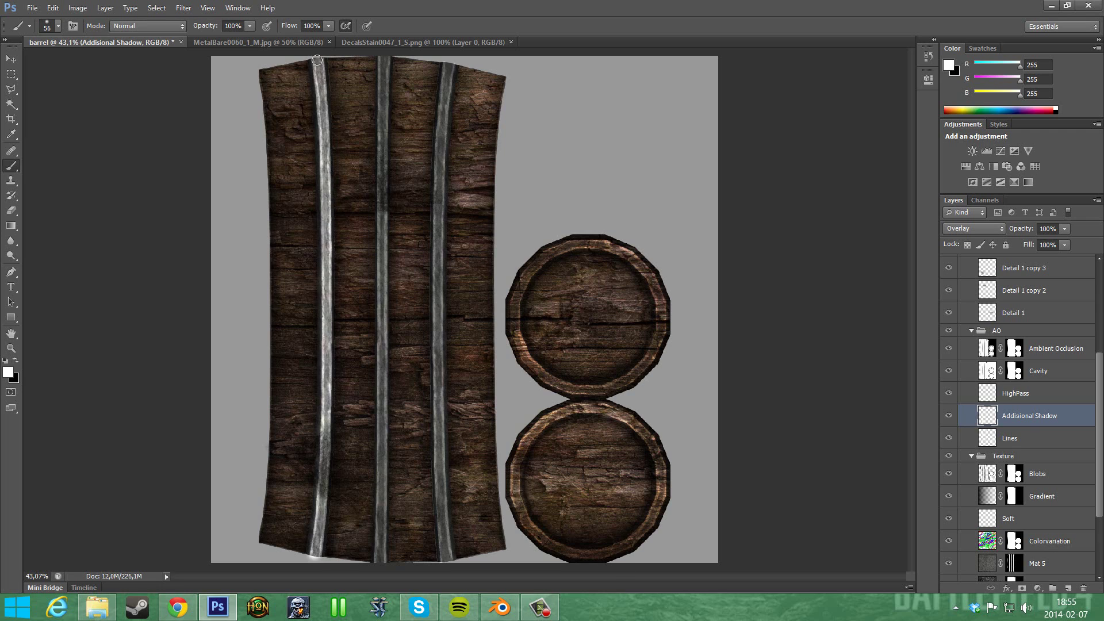
drag(385, 55, 381, 562)
mouse_move(447, 558)
mouse_down()
mouse_move(437, 226)
mouse_move(450, 71)
mouse_up()
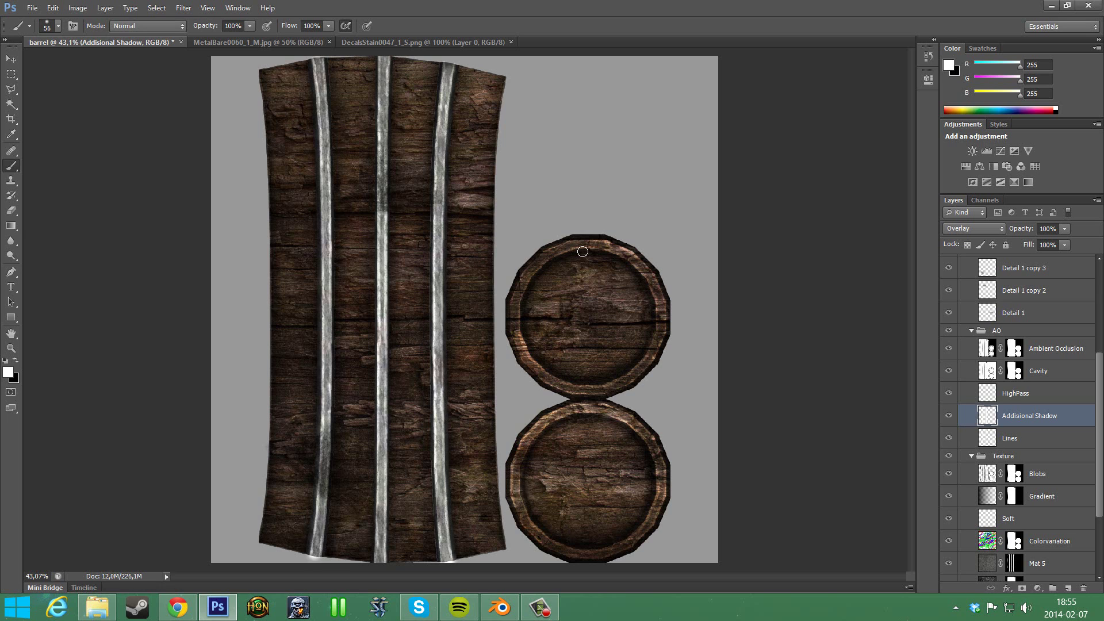
In Blender, select the barrel's top face and zoom the UV editor onto its lid island.
click(500, 606)
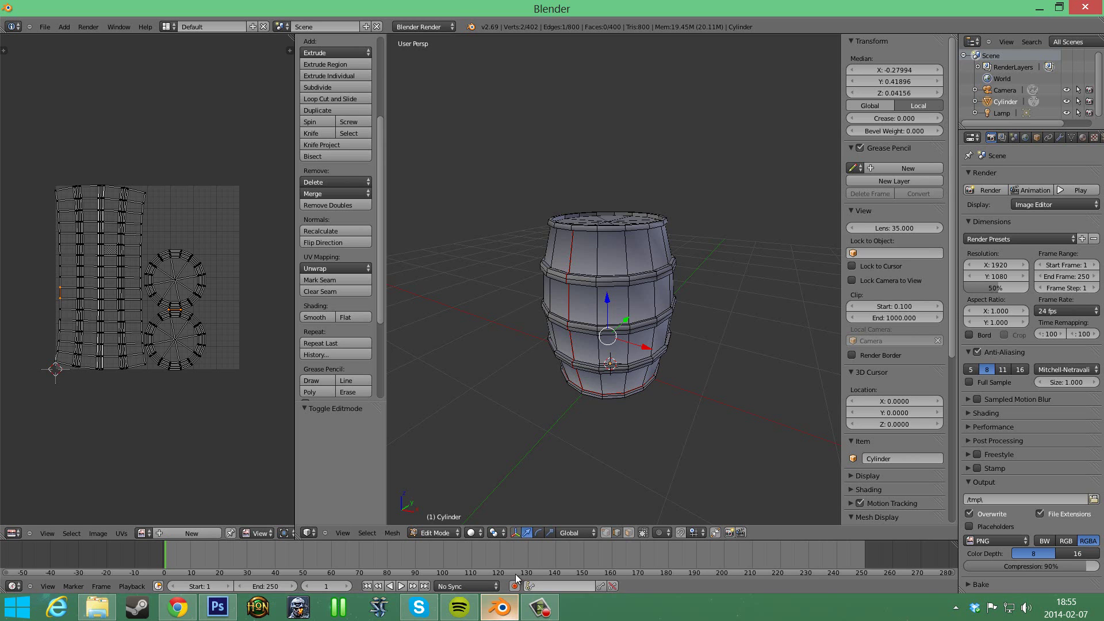
click(538, 532)
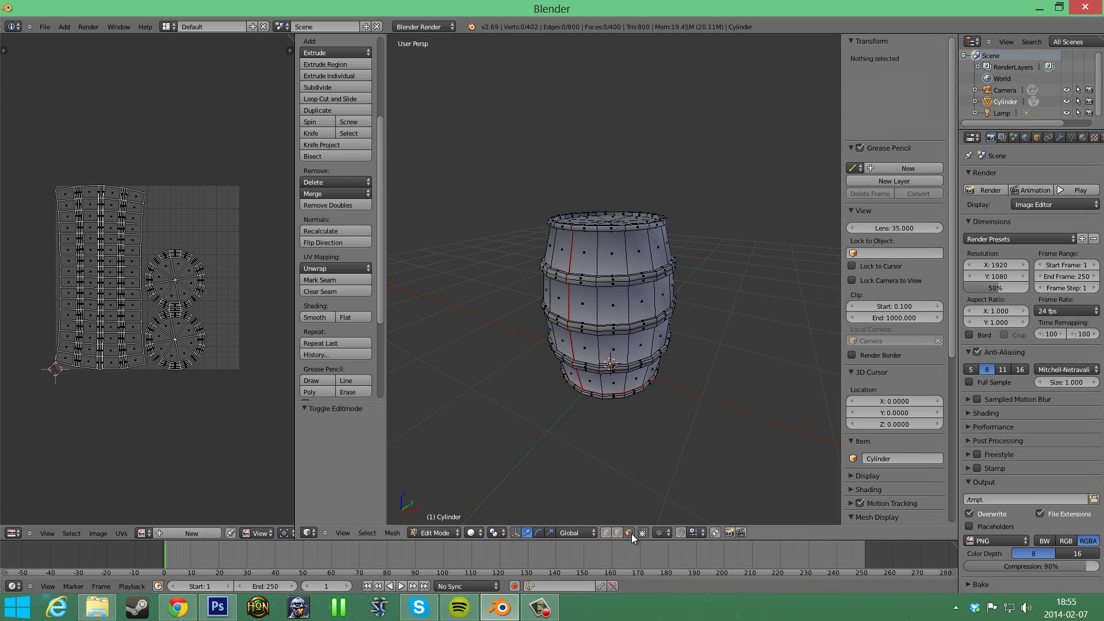
right_click(611, 228)
scroll(222, 428, up, 5)
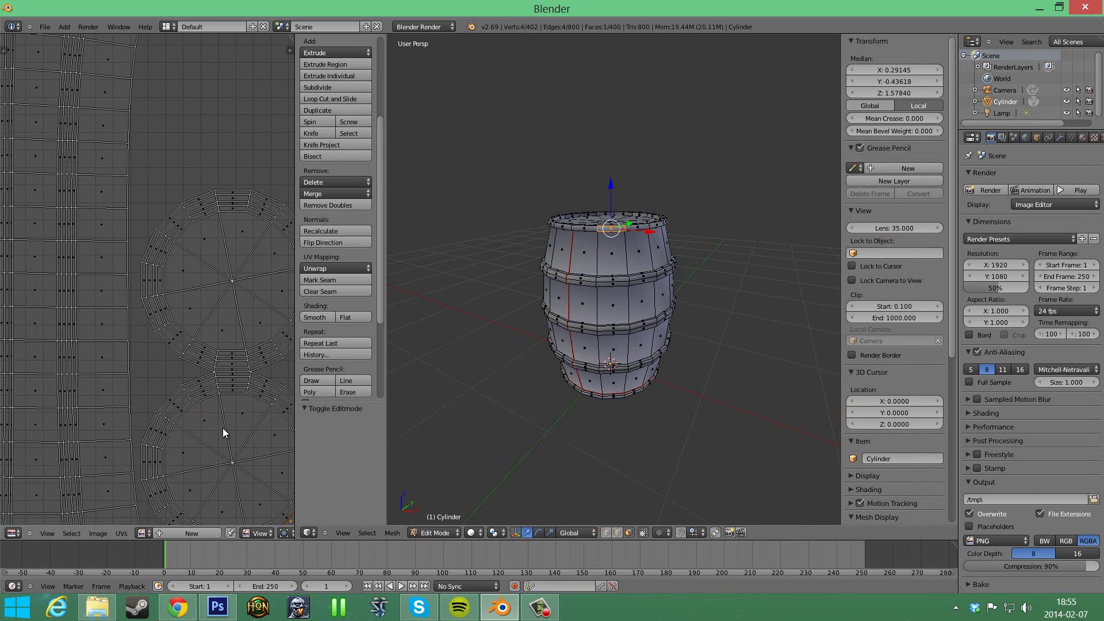
key(u)
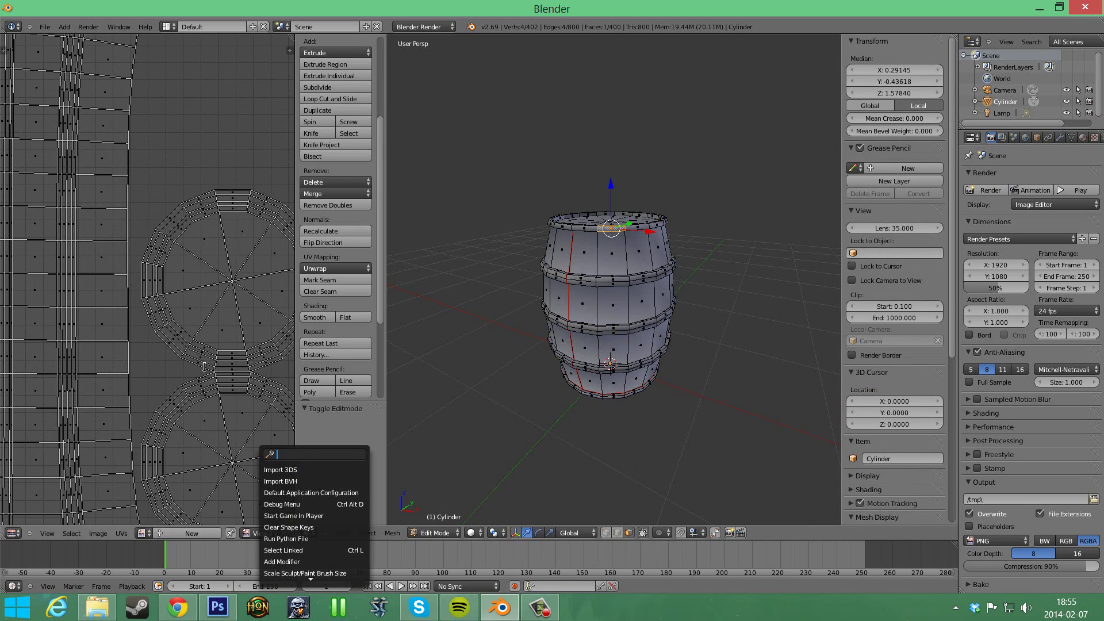
scroll(205, 419, up, 3)
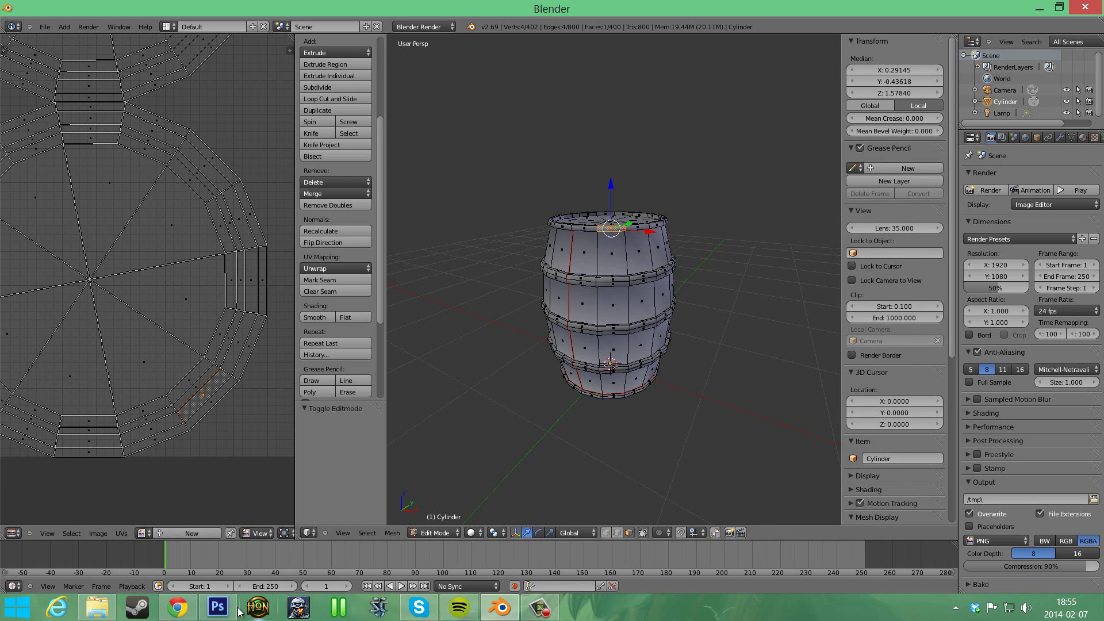
click(217, 606)
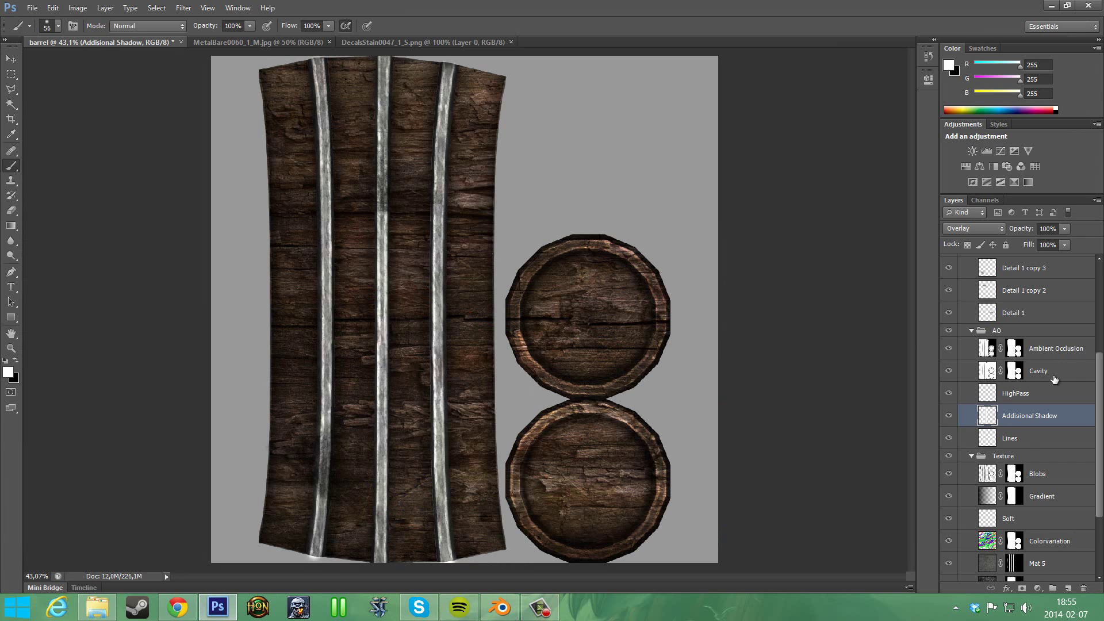
Lower Addisional Shadow's opacity to 46%, toggling its visibility to compare.
click(1064, 230)
drag(1049, 243, 1033, 242)
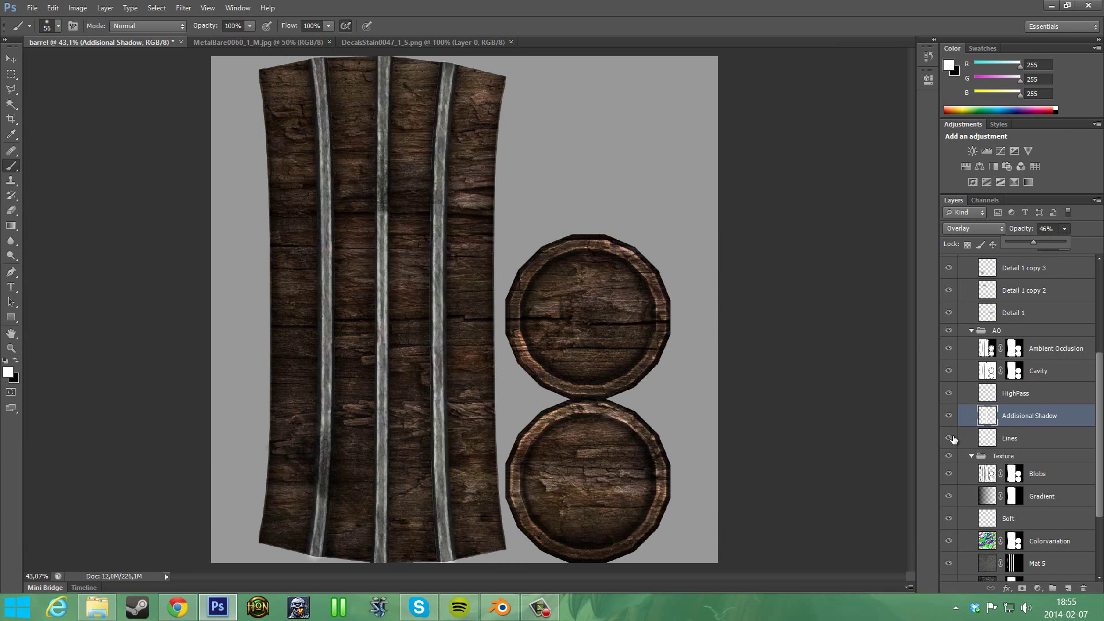
click(948, 415)
click(948, 415)
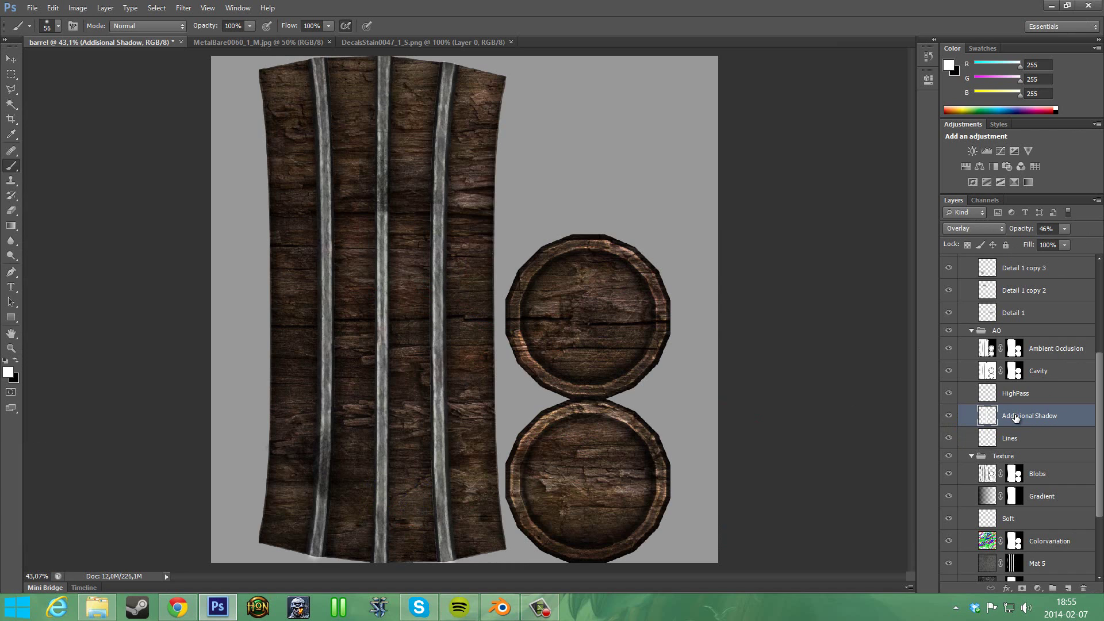
scroll(1044, 387, up, 4)
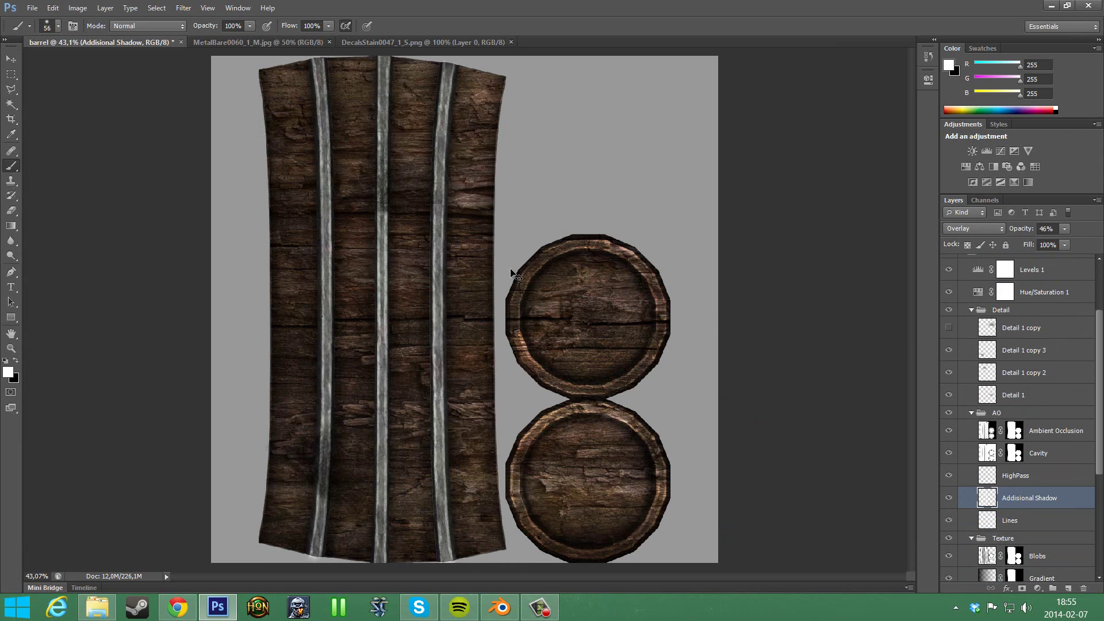
click(468, 267)
Save the document as barrel.psd in the desktop's PS folder.
key(ctrl+s)
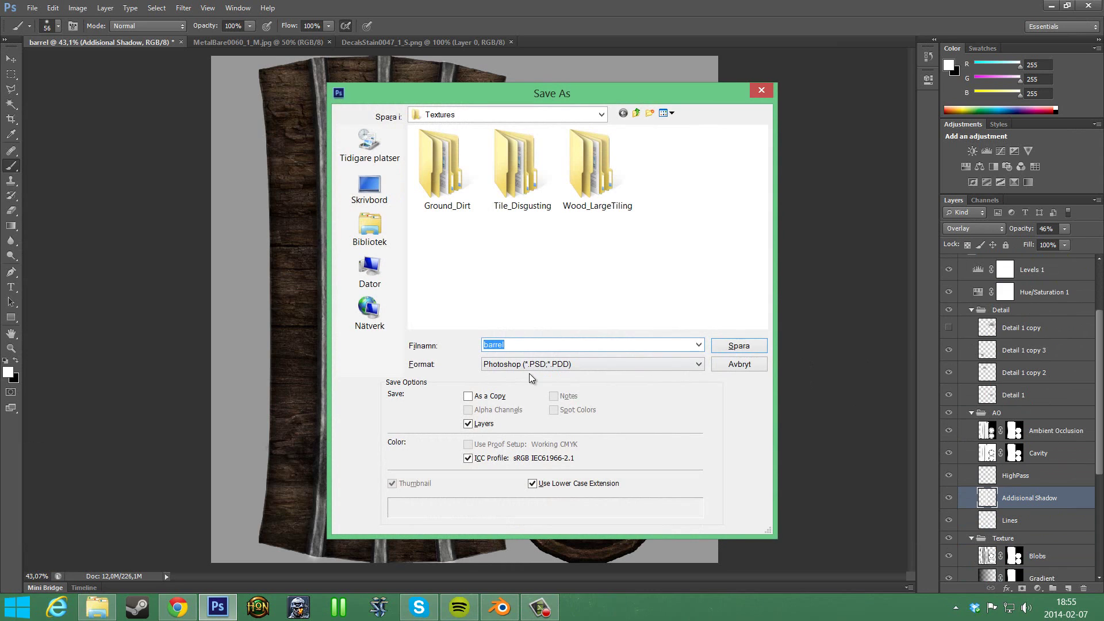
click(369, 190)
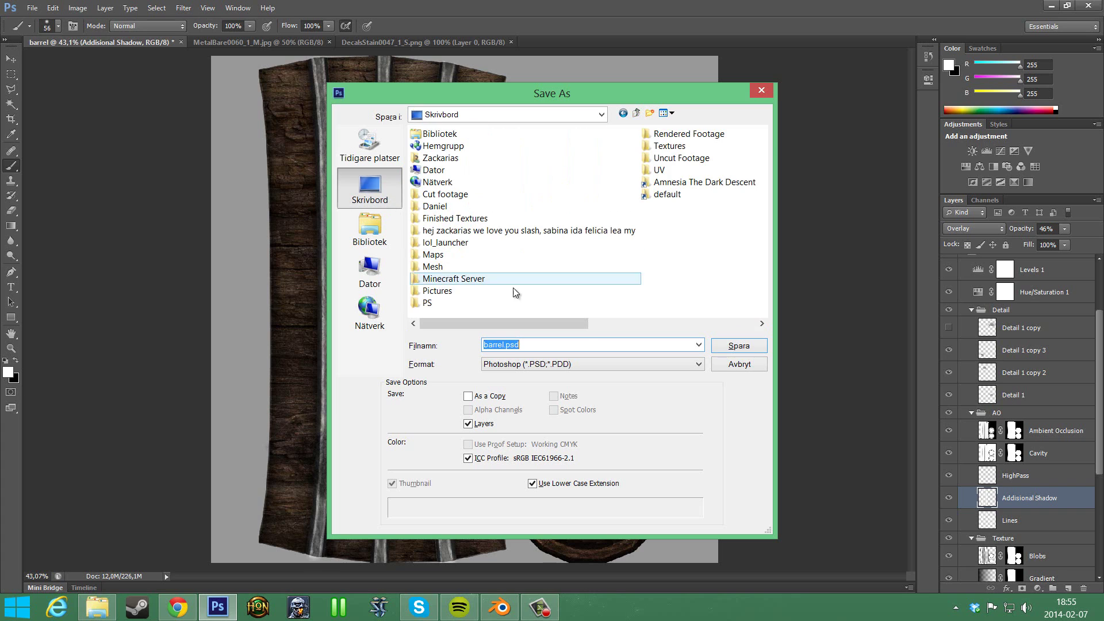
double_click(429, 303)
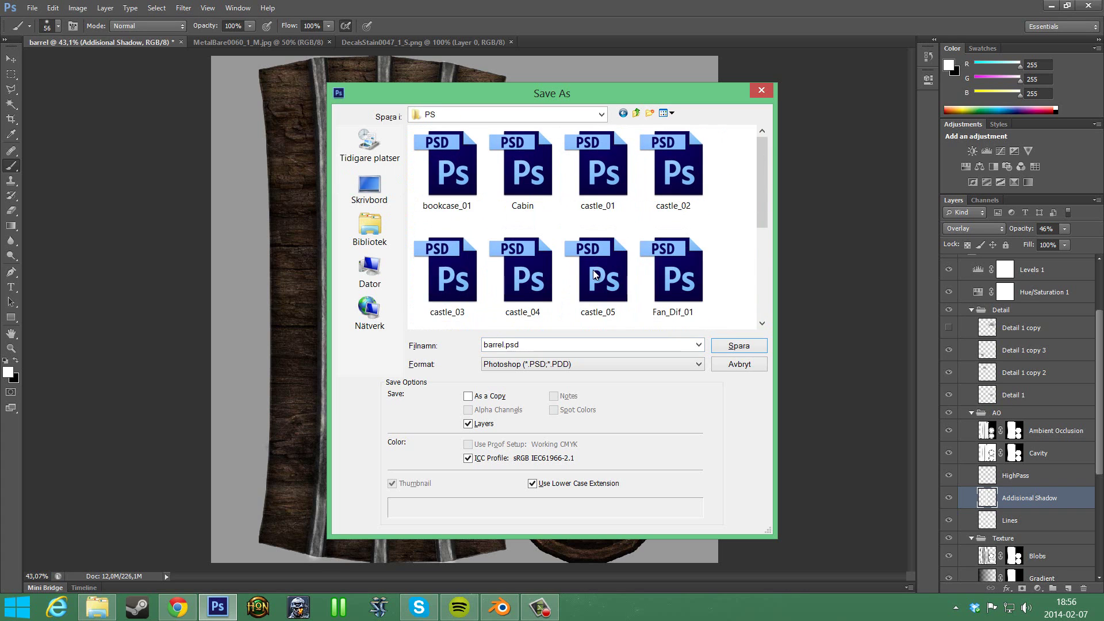
click(735, 345)
click(687, 285)
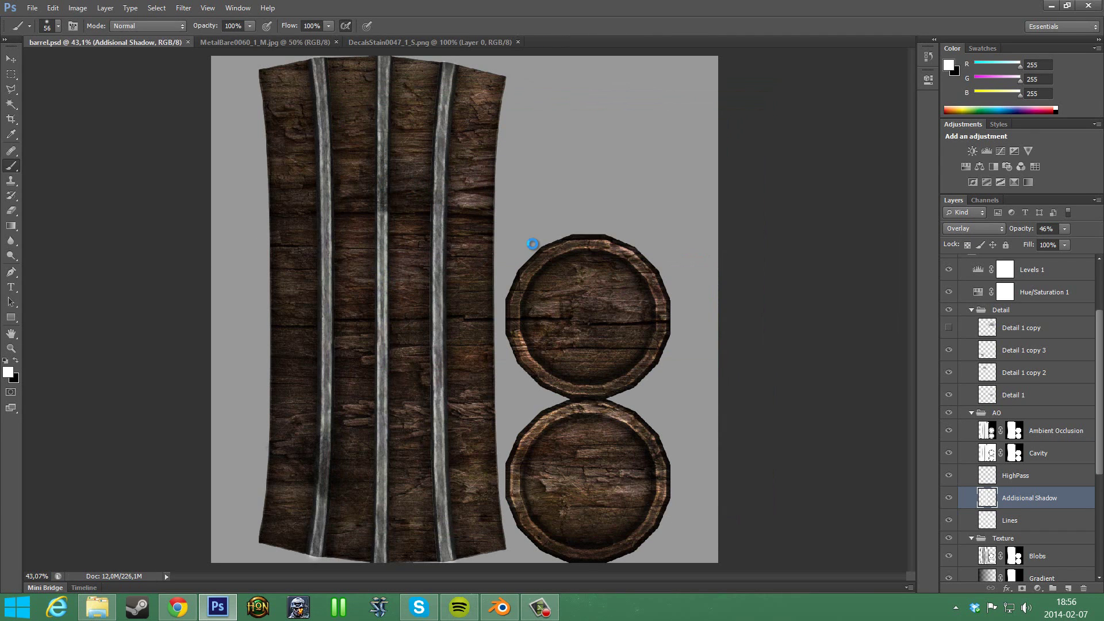
Save a PNG copy as barrel.png in Finished Textures, then close MetalBare0060_1_M.jpg.
key(ctrl+shift+s)
click(522, 346)
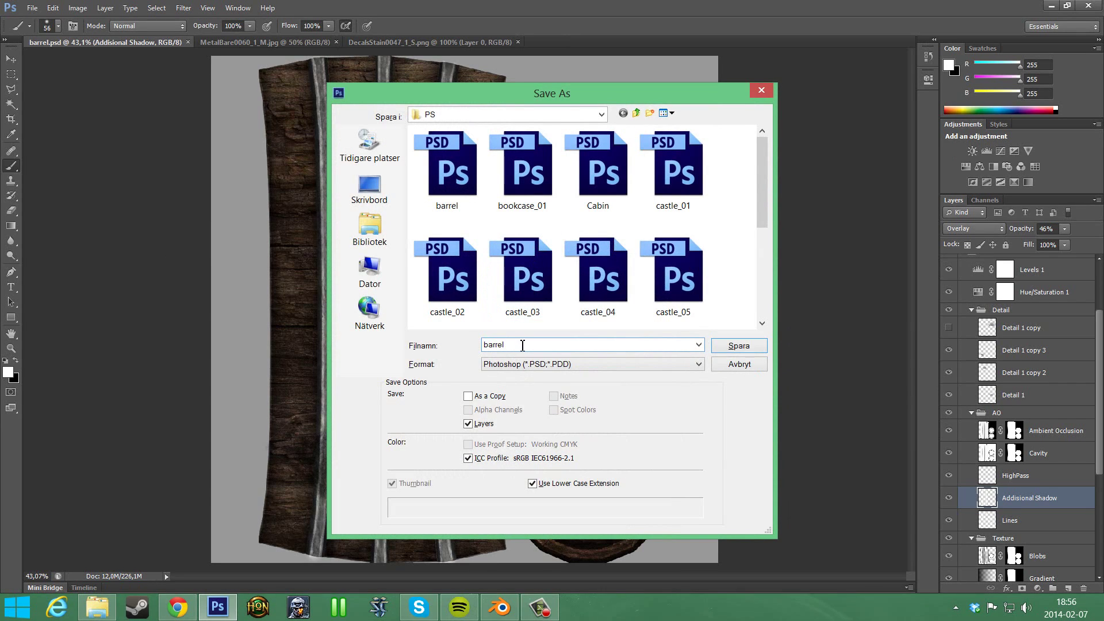
click(552, 364)
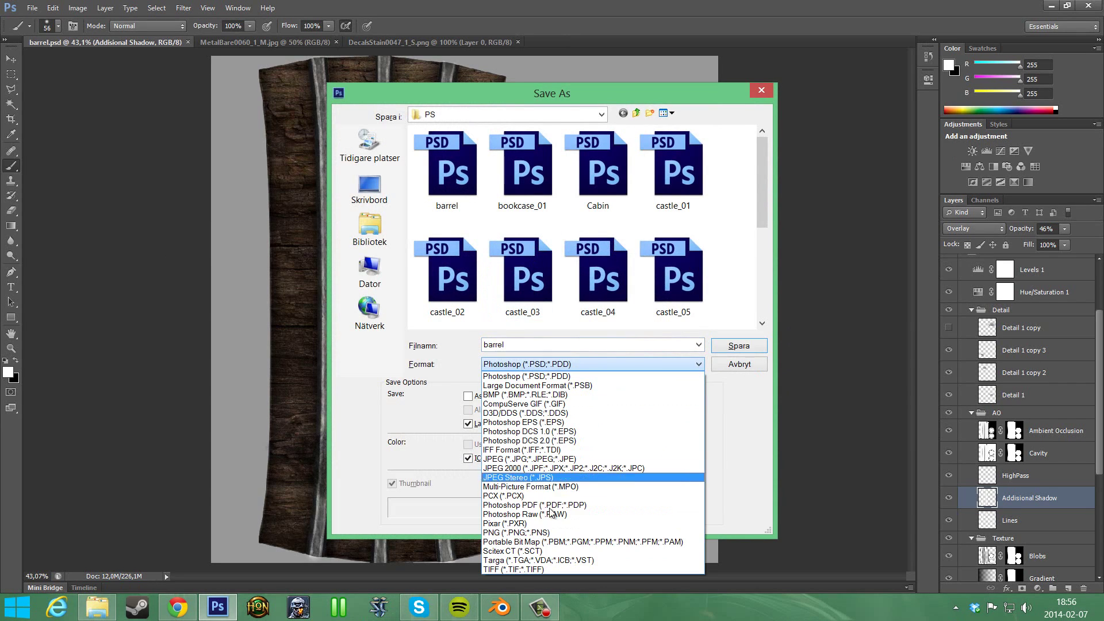
click(540, 534)
click(369, 190)
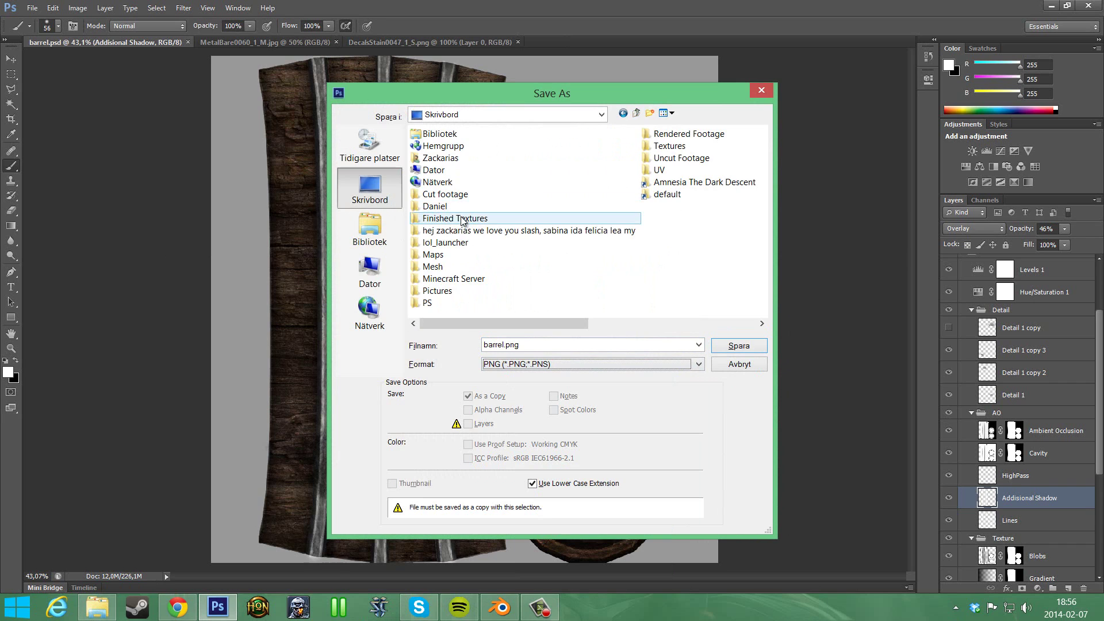
double_click(463, 218)
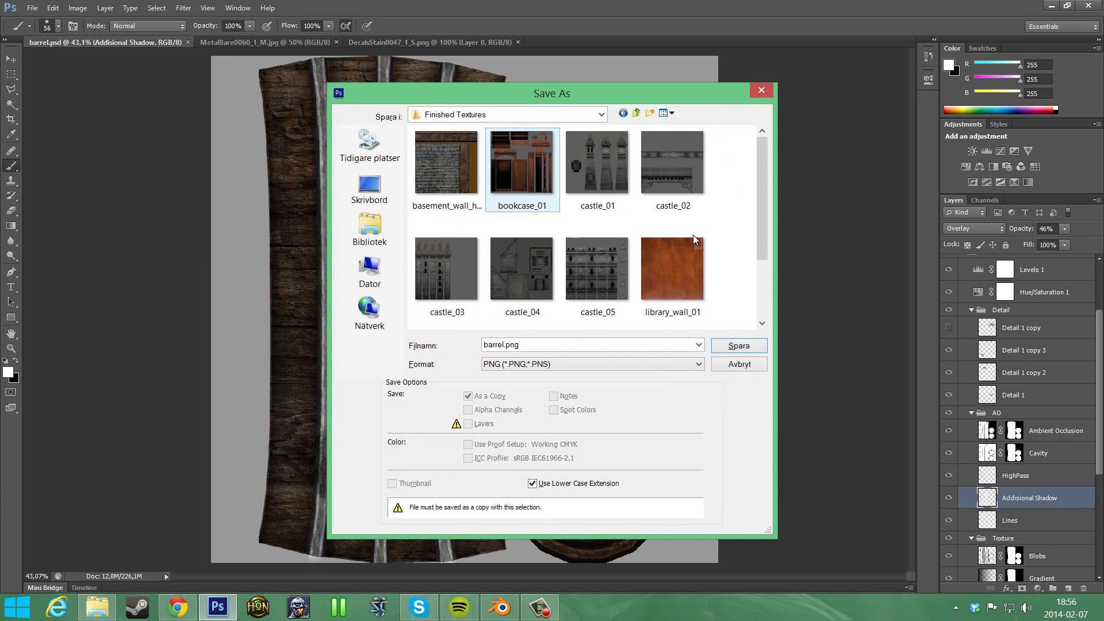
click(736, 347)
click(590, 193)
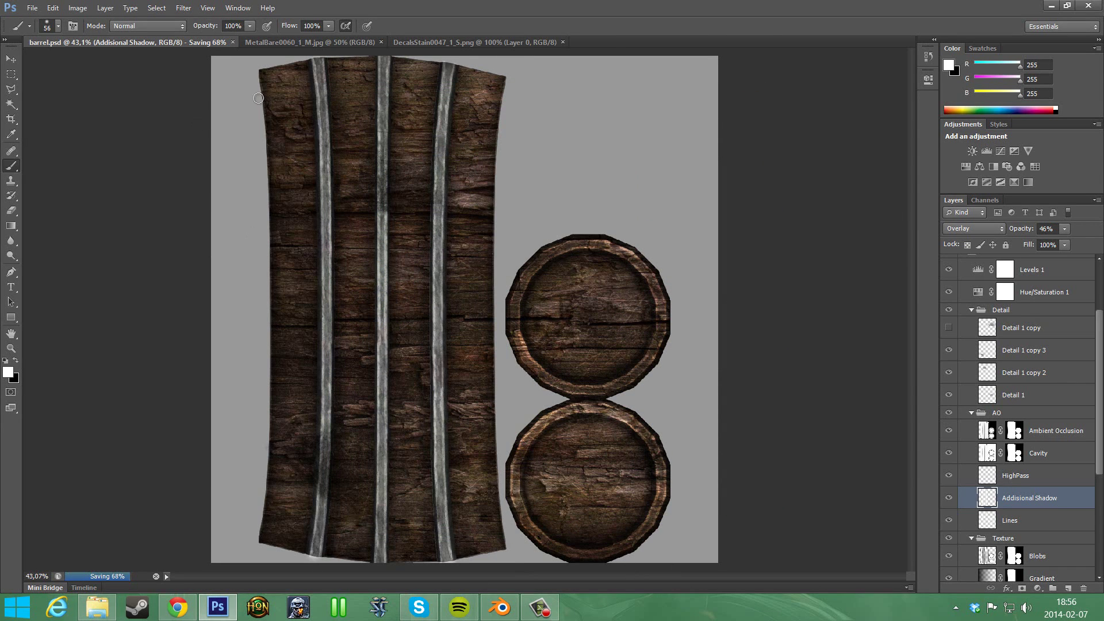
click(382, 42)
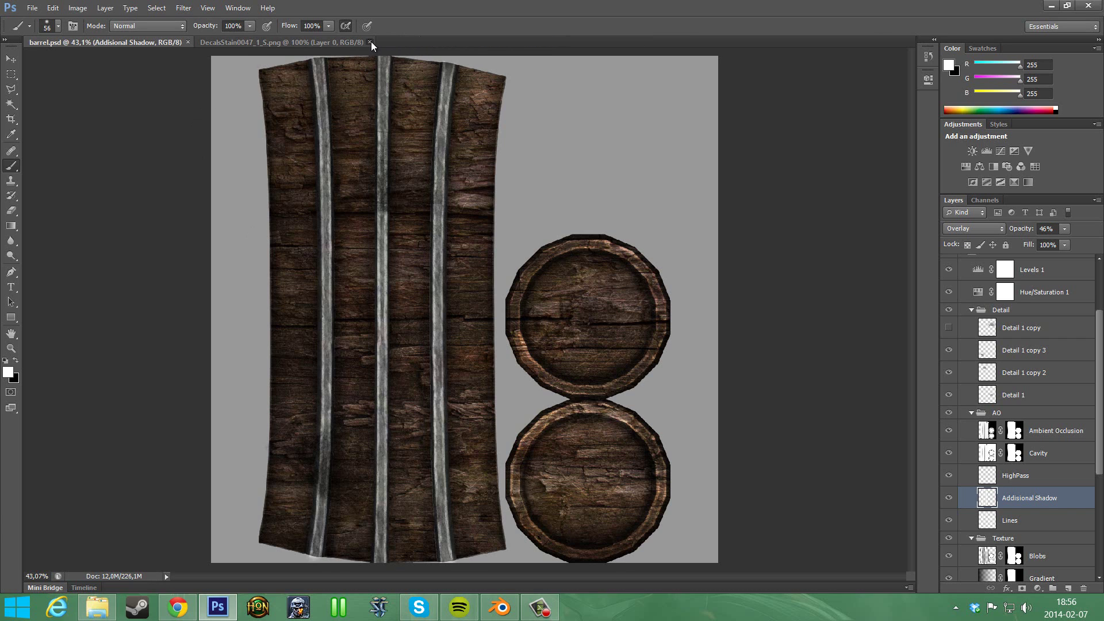
Close DecalStain0047_1_S.png and open the saved barrel.png.
click(369, 42)
click(32, 8)
click(59, 36)
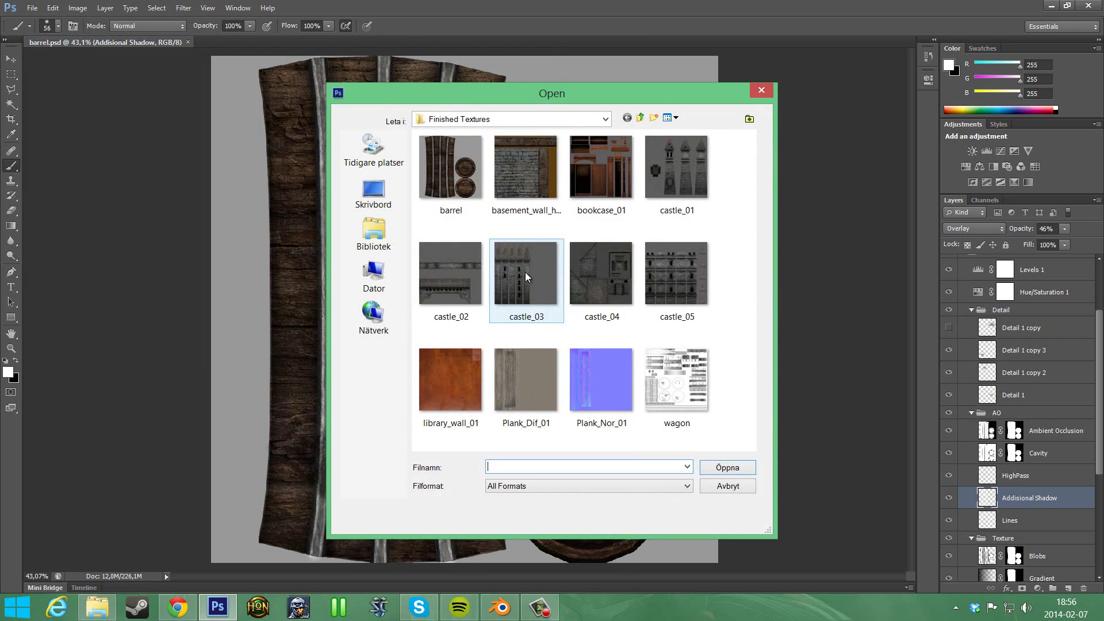
double_click(451, 167)
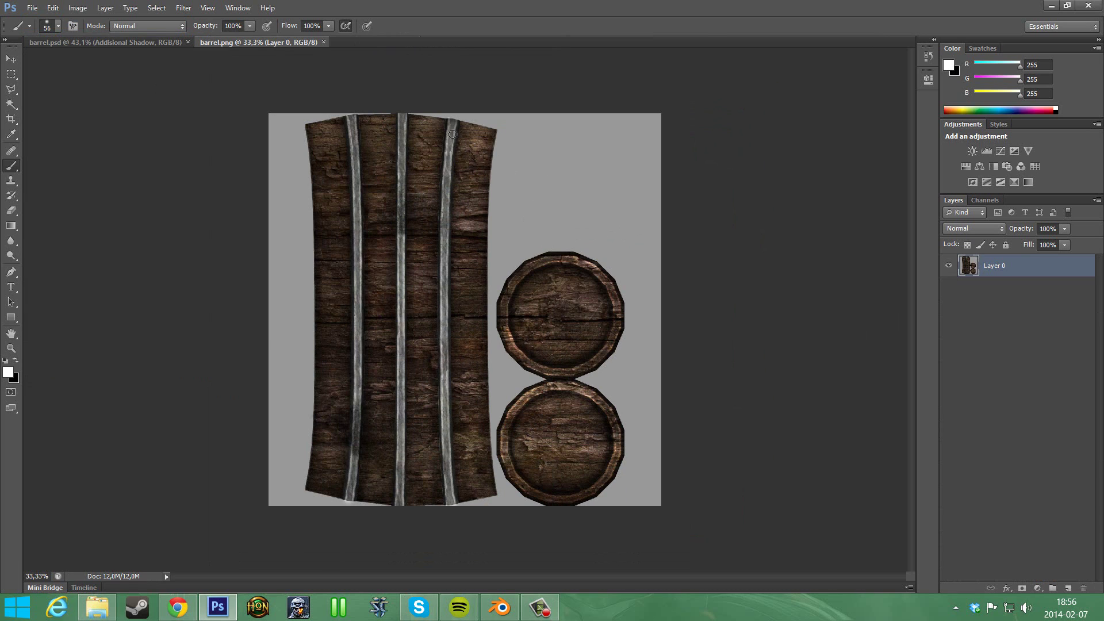
Apply a 10 px High Pass filter, select all, and target barrel.psd's HighPass layer.
click(184, 8)
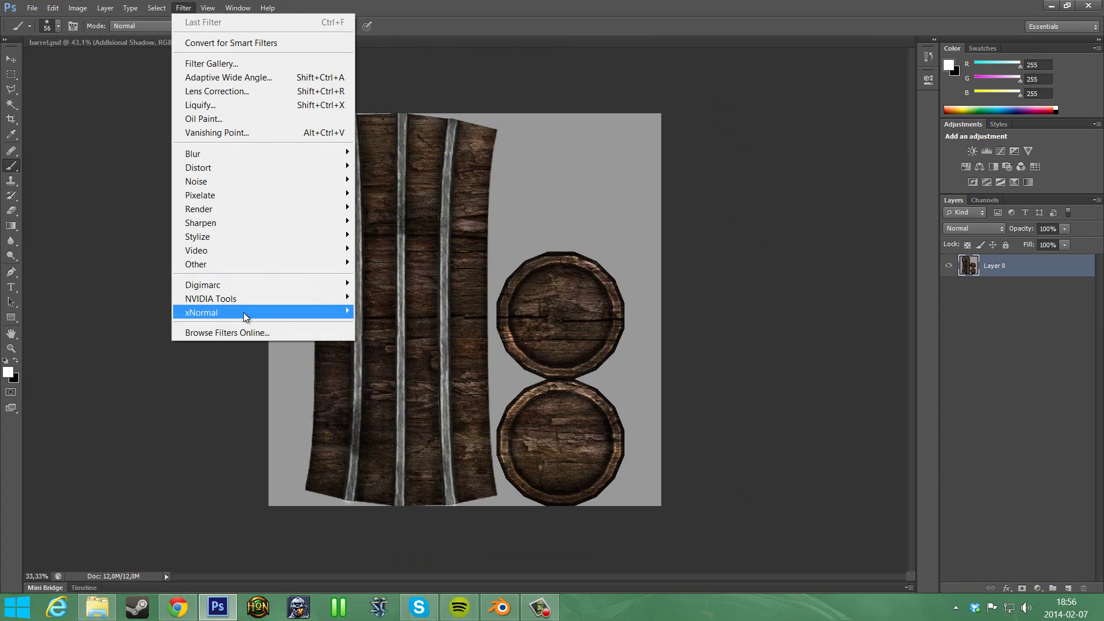
mouse_move(243, 312)
mouse_move(247, 234)
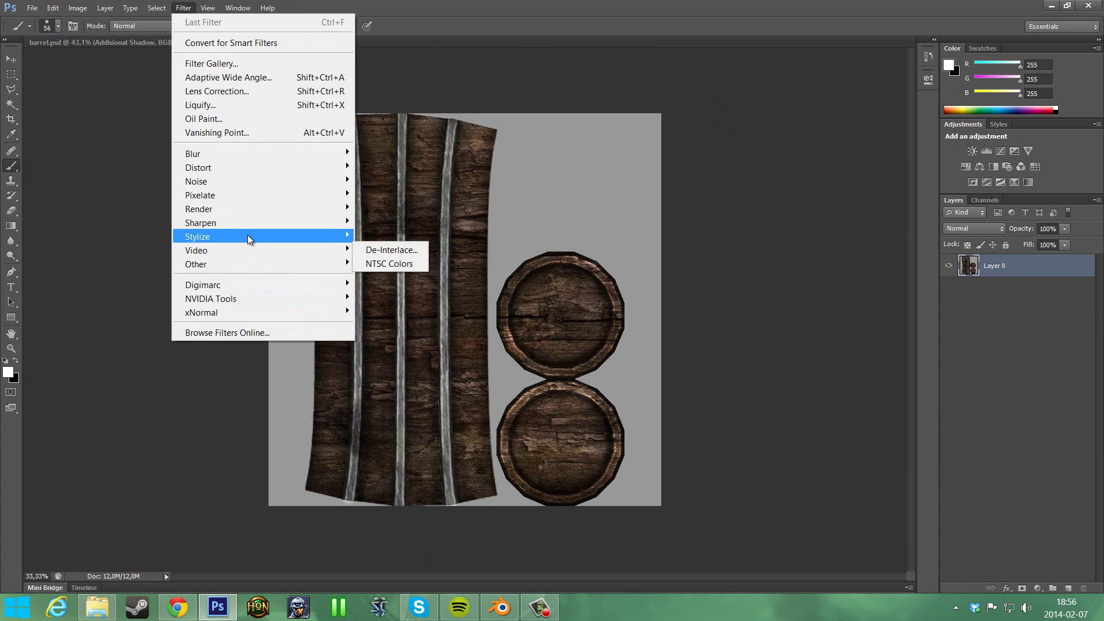
mouse_move(246, 263)
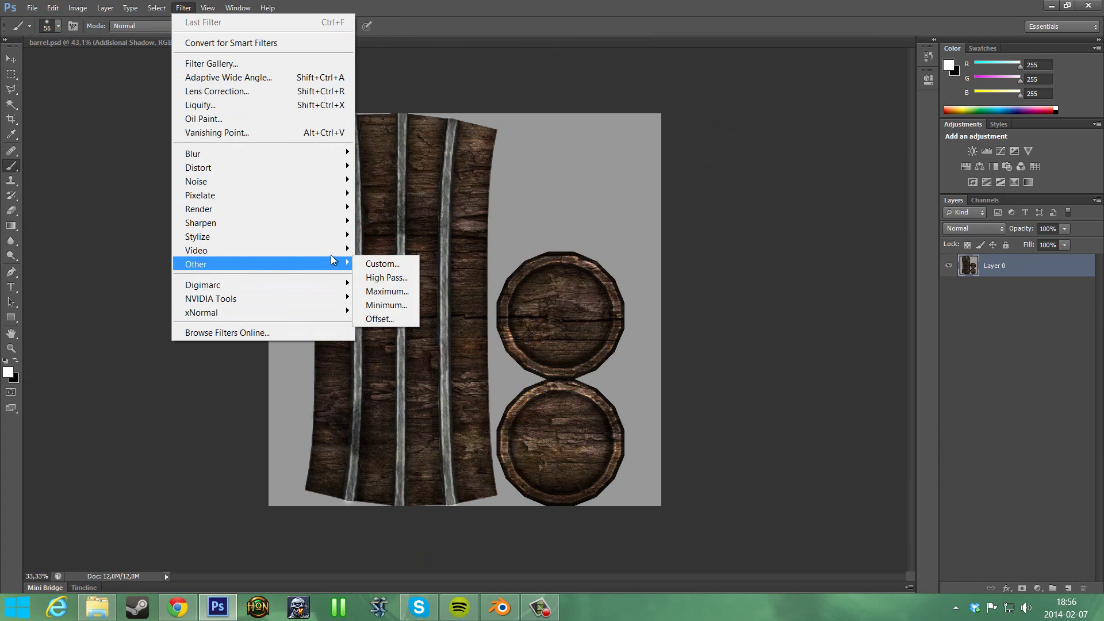
click(387, 278)
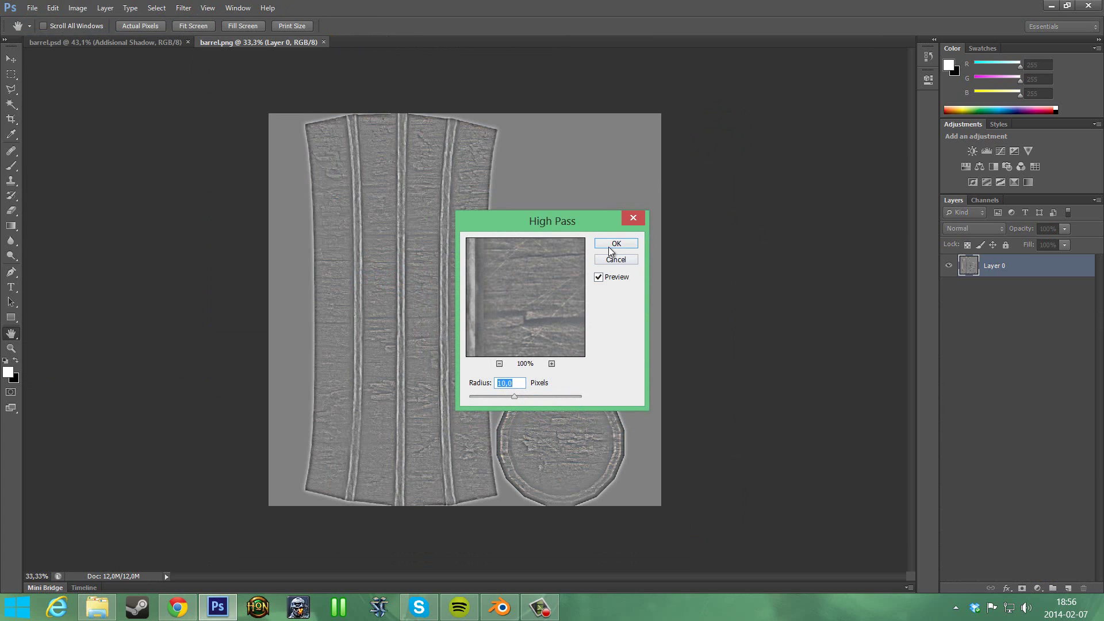
click(610, 250)
key(b)
key(ctrl+a)
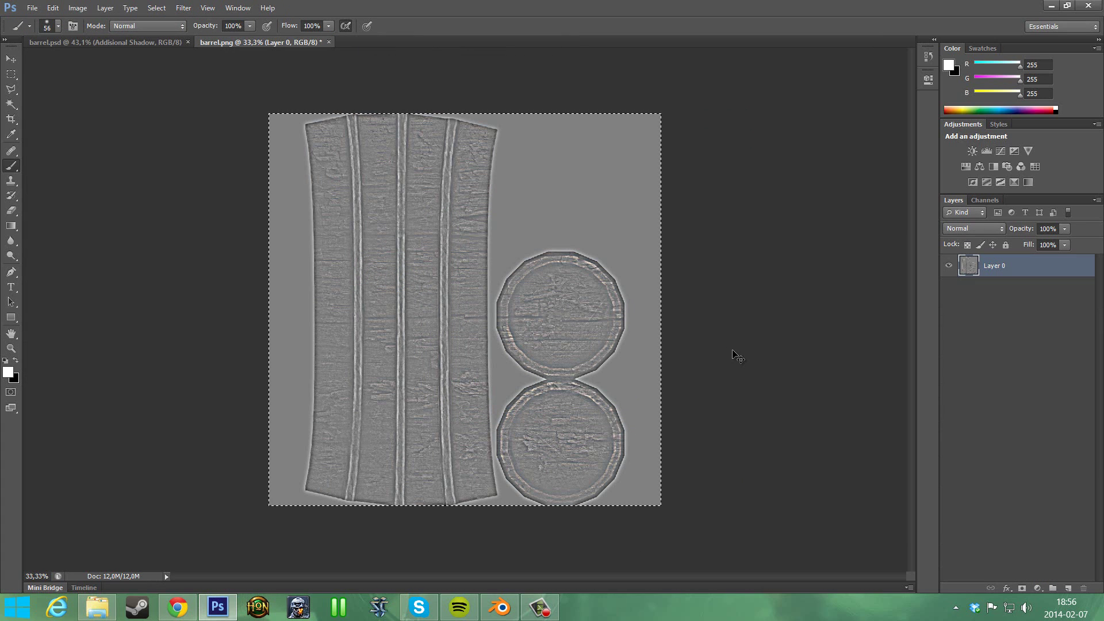
click(147, 43)
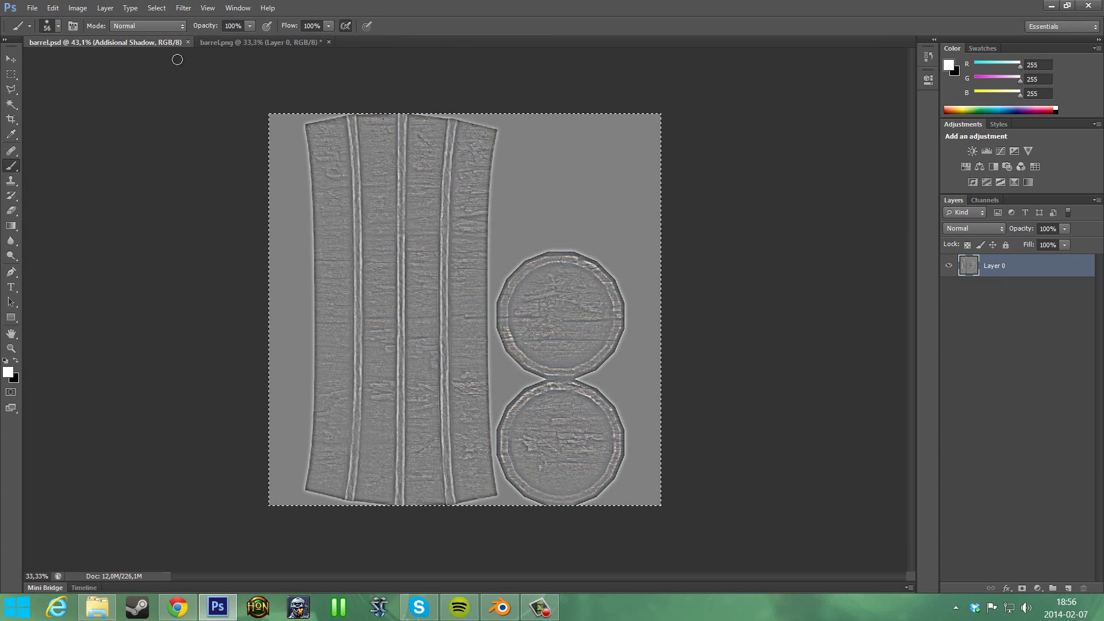
click(1036, 551)
Paste the high-pass image into the HighPass layer and set it to Overlay.
key(ctrl+v)
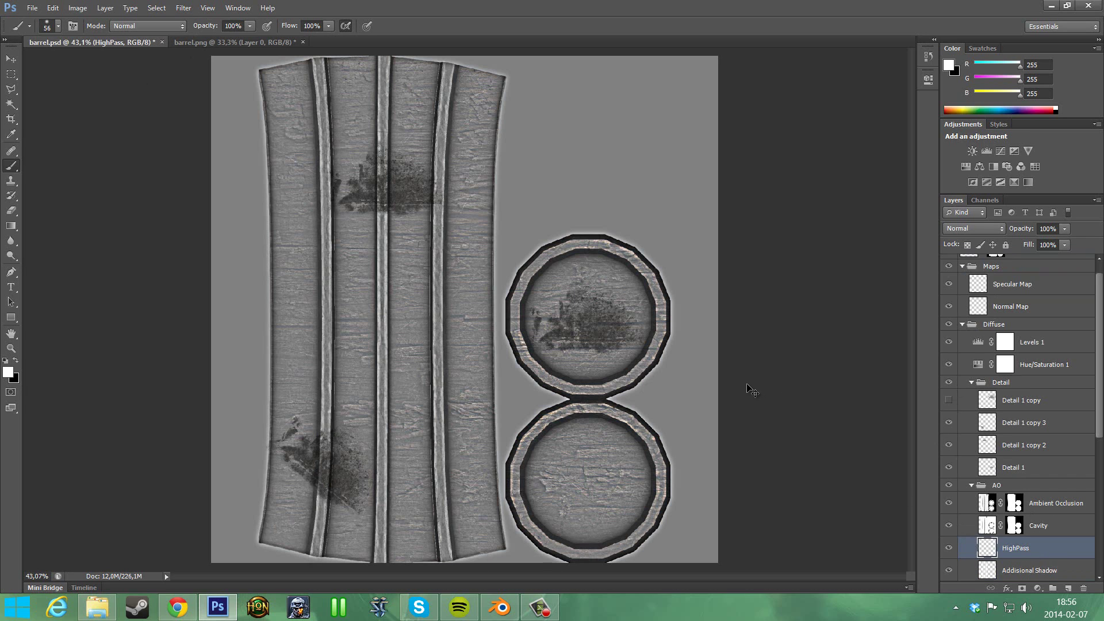
click(1006, 230)
click(984, 406)
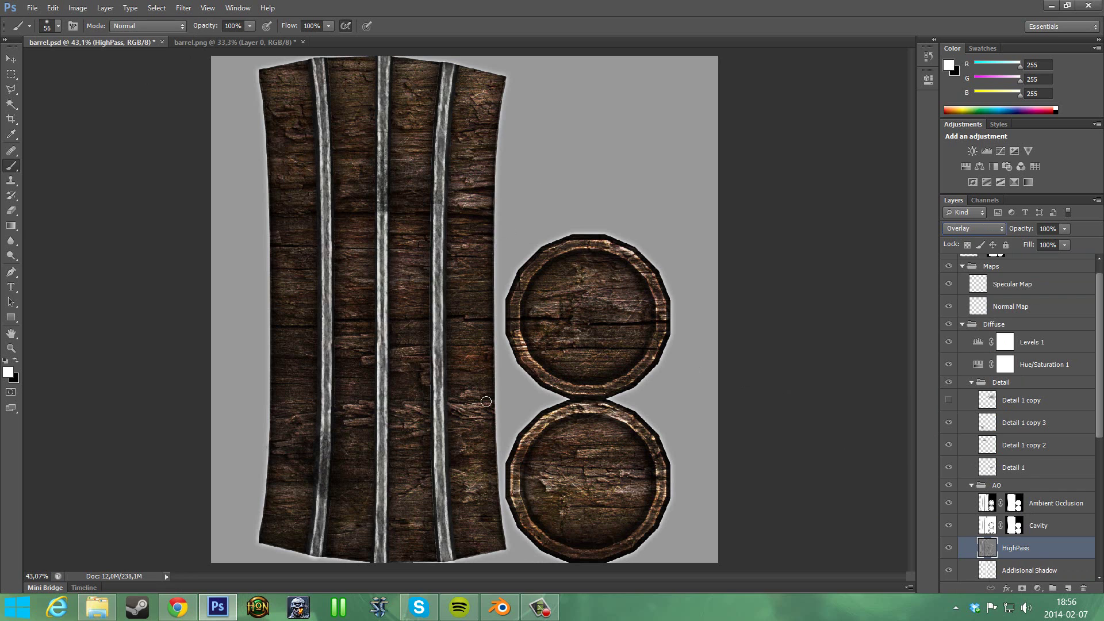
click(949, 548)
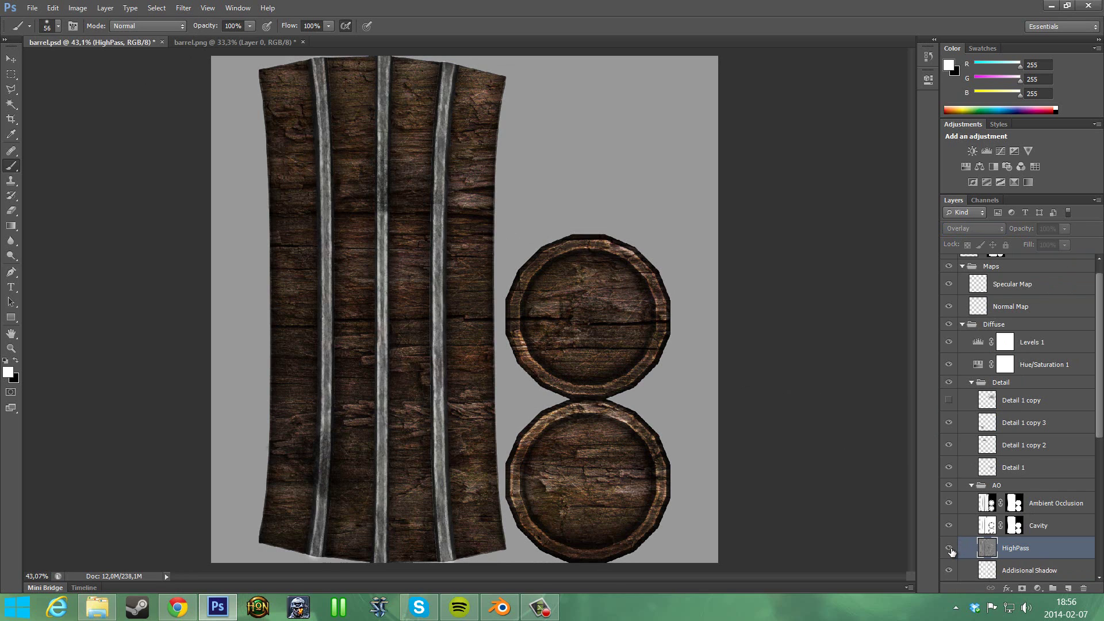
click(949, 547)
click(949, 547)
click(948, 548)
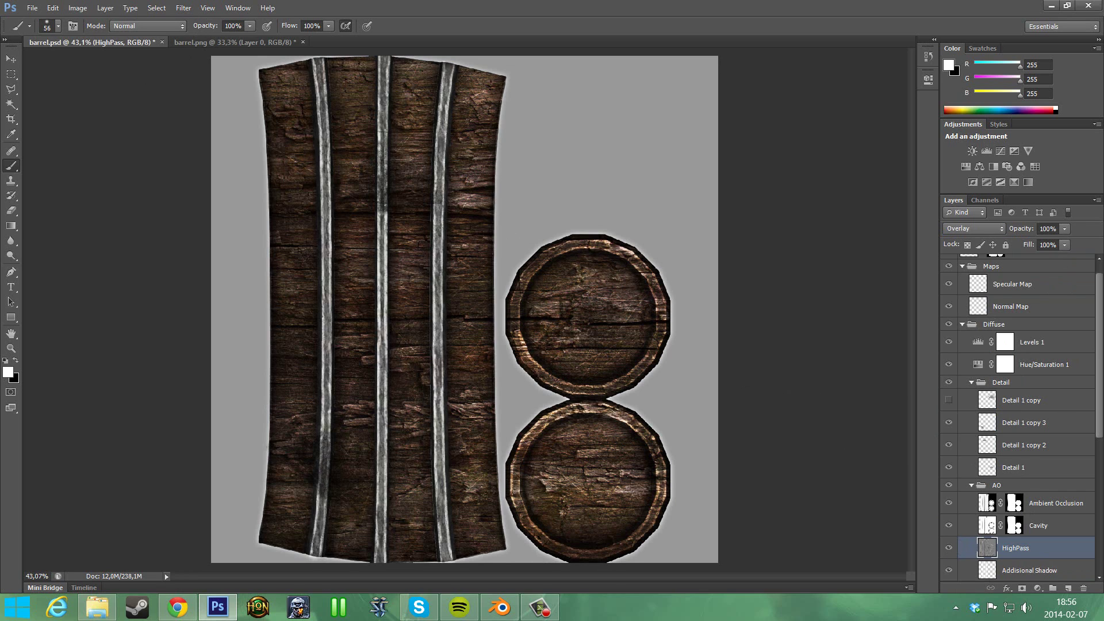
Reduce the HighPass layer's opacity to 32%, toggling its visibility to compare.
click(1064, 229)
drag(1044, 245, 1026, 242)
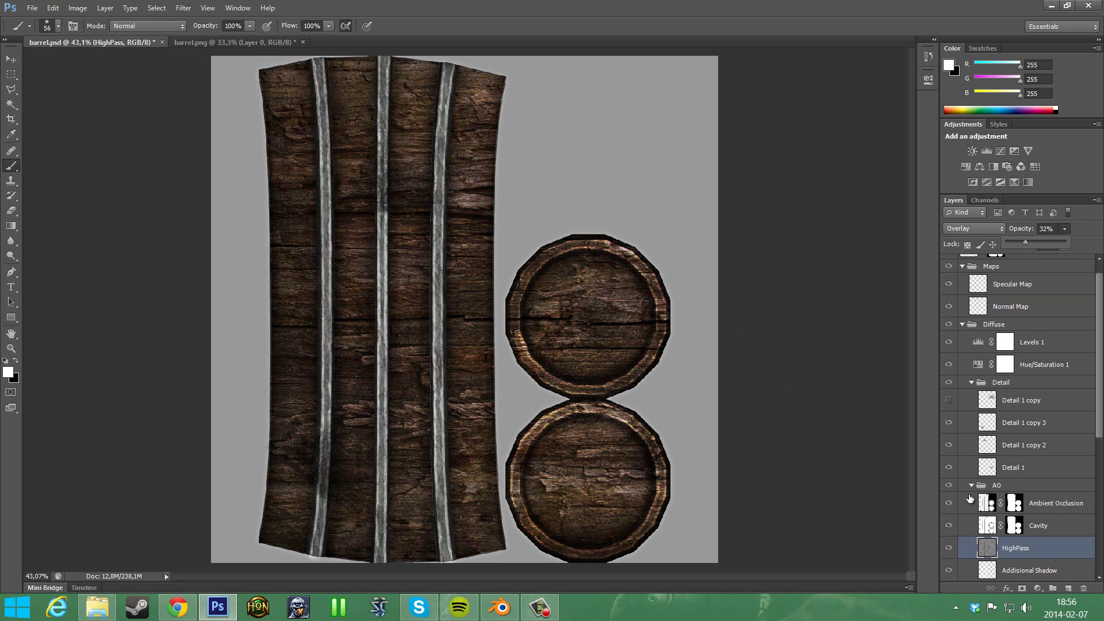
click(948, 548)
click(948, 548)
click(948, 548)
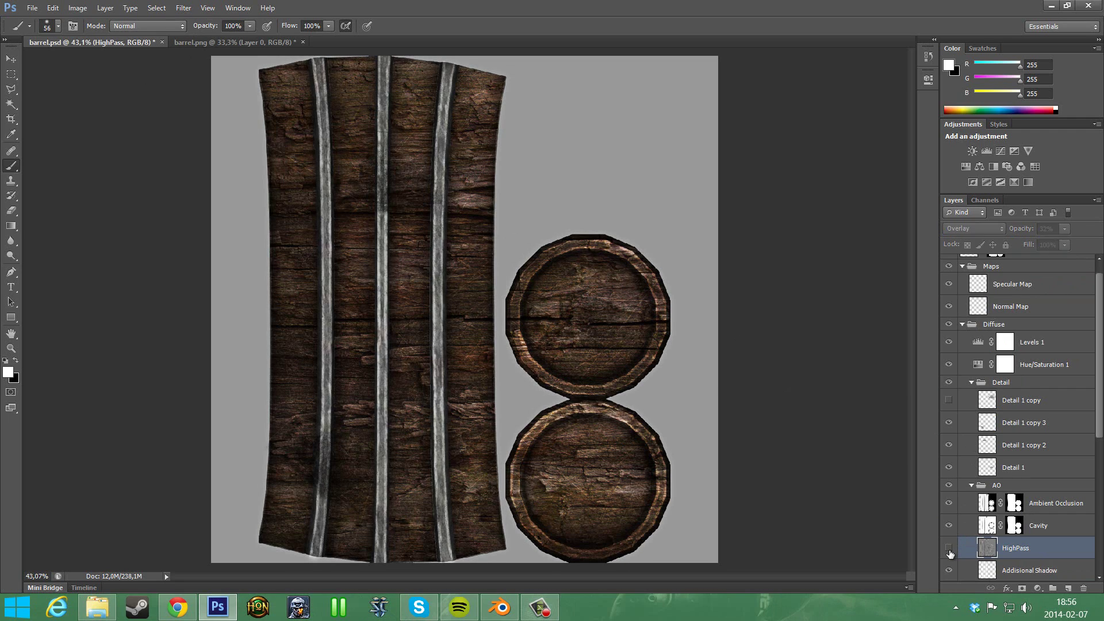
click(949, 548)
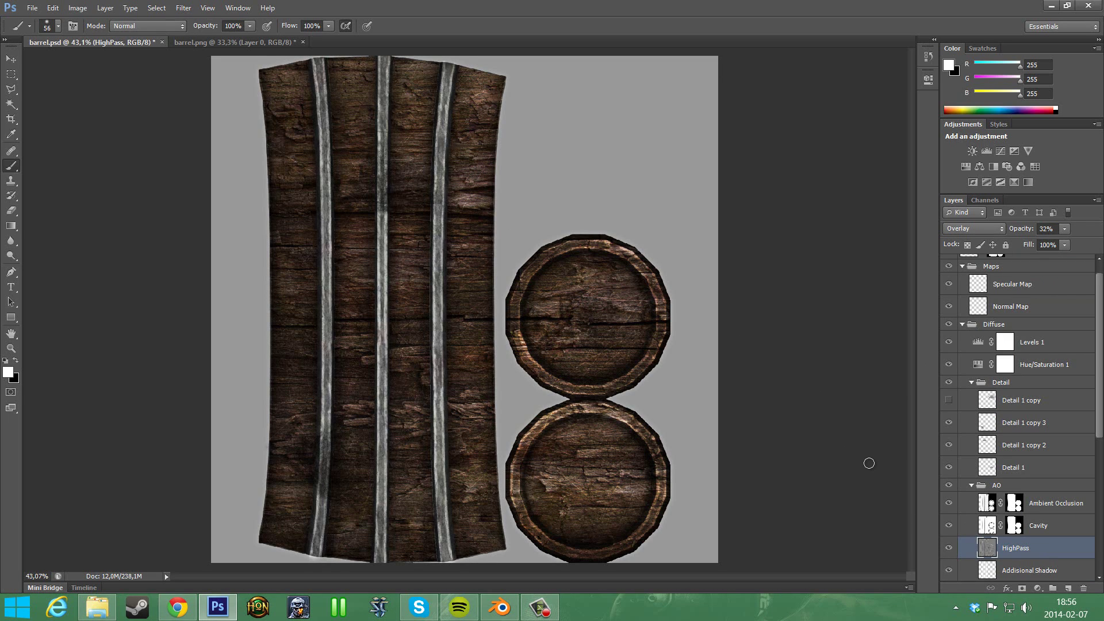
drag(1099, 358, 1099, 386)
Save barrel.psd and close barrel.png without saving its changes.
key(m)
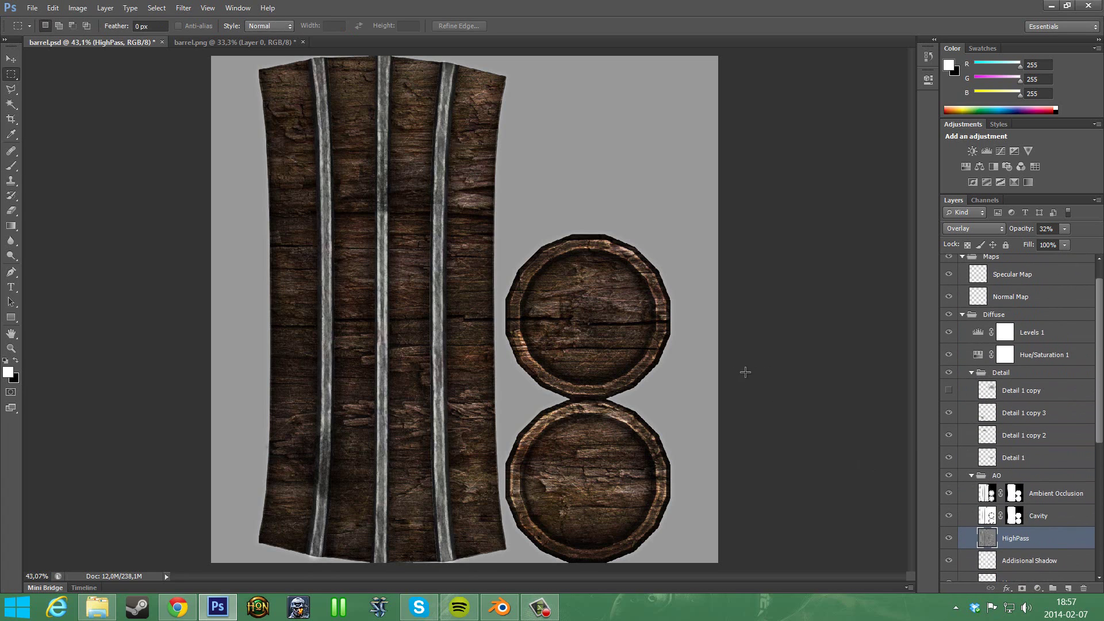
key(ctrl+s)
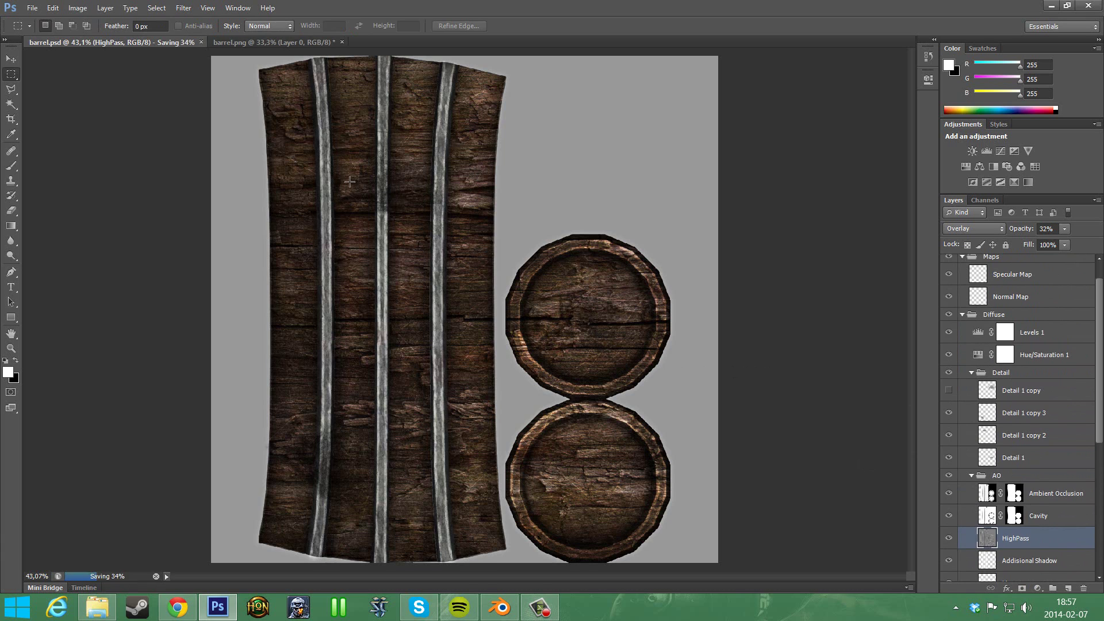
click(298, 42)
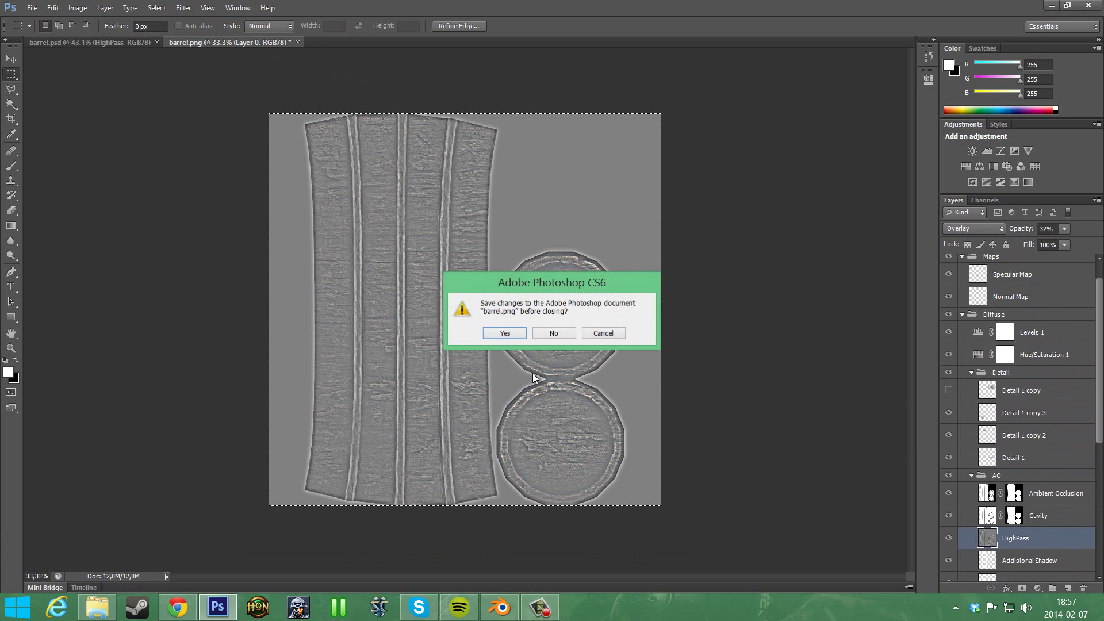
click(552, 336)
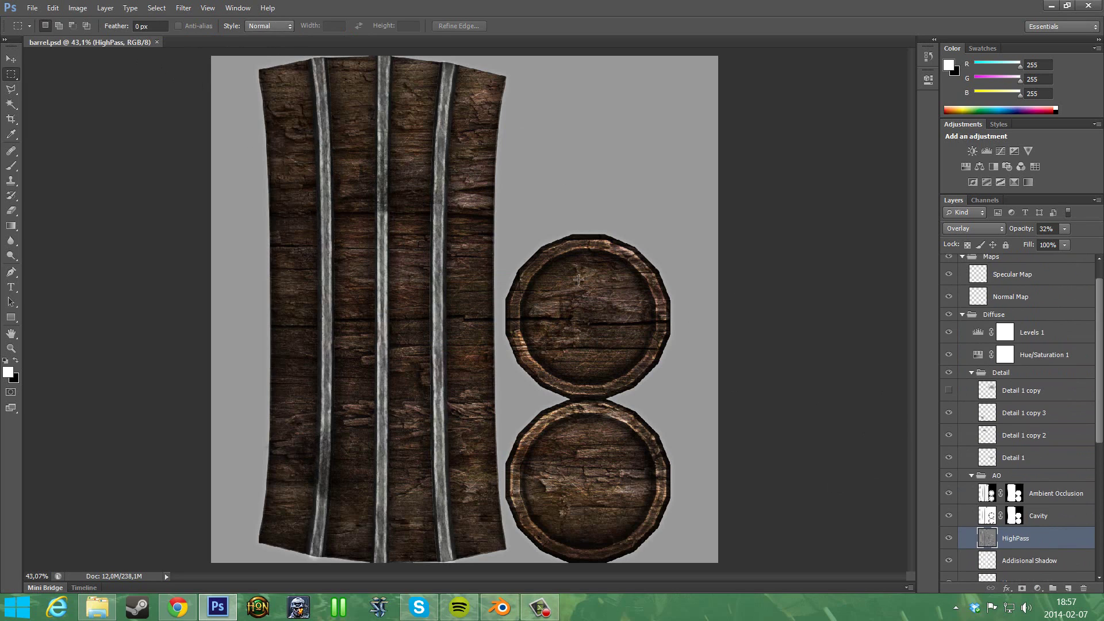
Reopen the saved barrel.png texture from file.
scroll(1028, 320, up, 1)
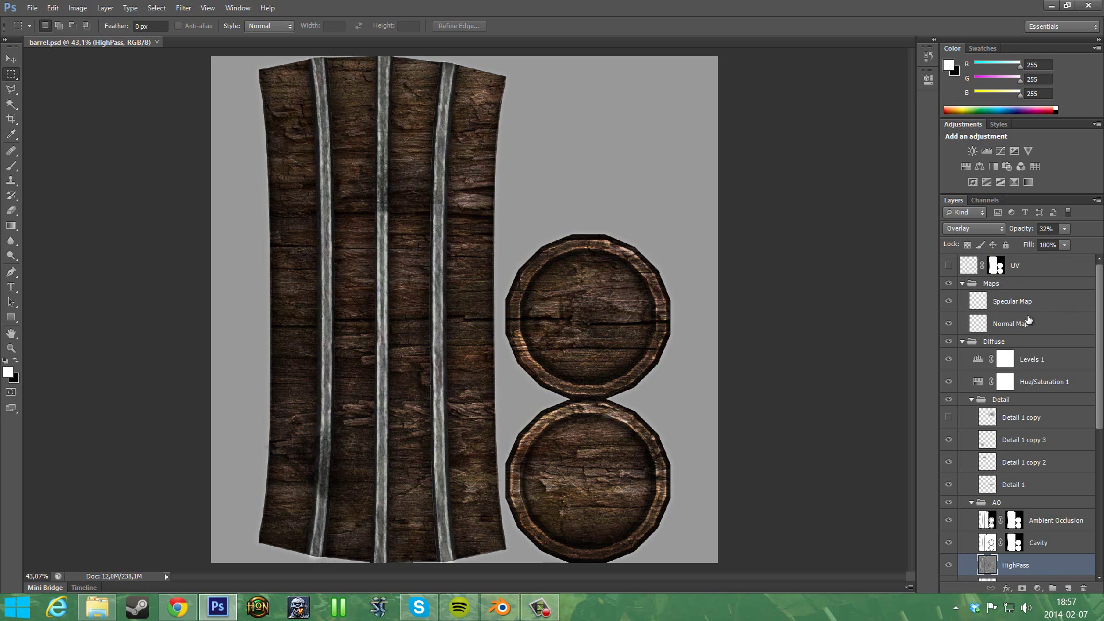
click(32, 8)
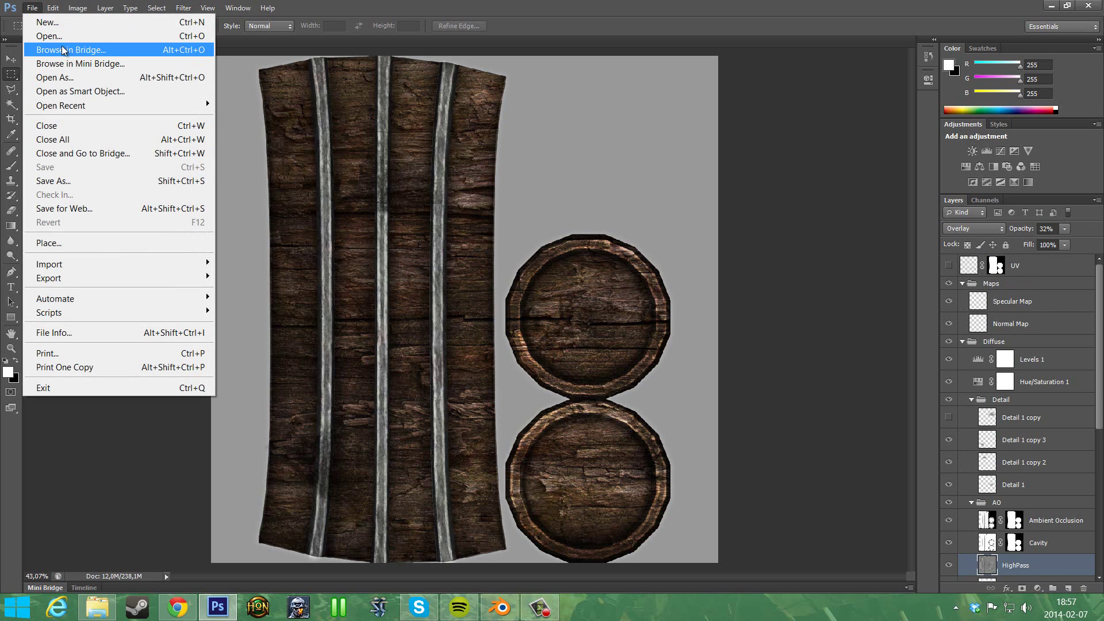
click(58, 38)
double_click(522, 170)
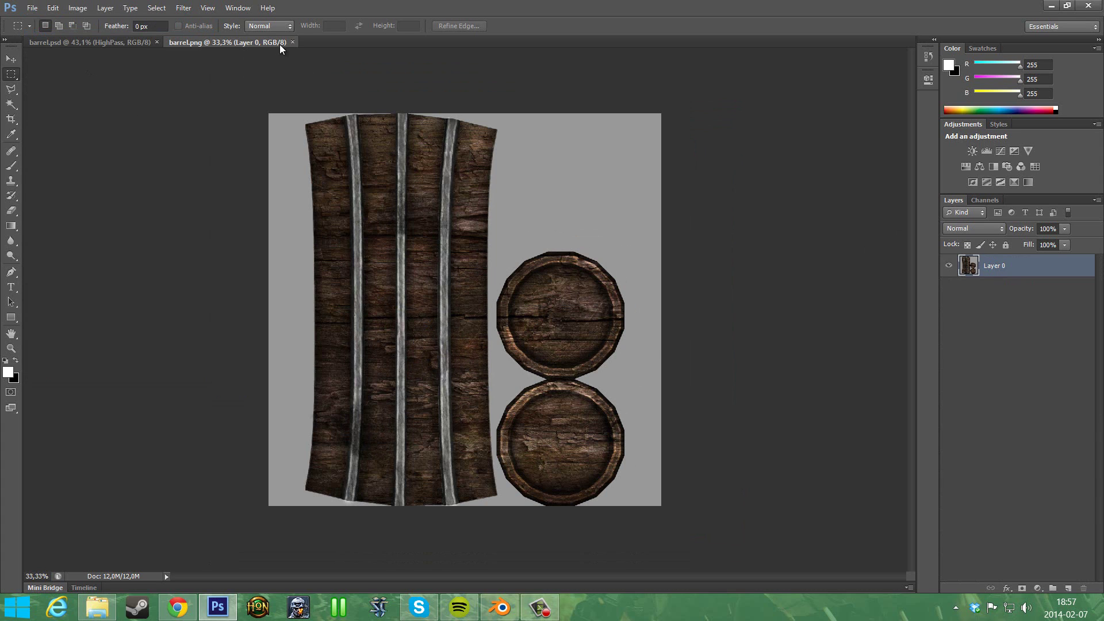
Save a PNG copy as barrel.png in Finished Textures, replacing the existing file.
click(292, 43)
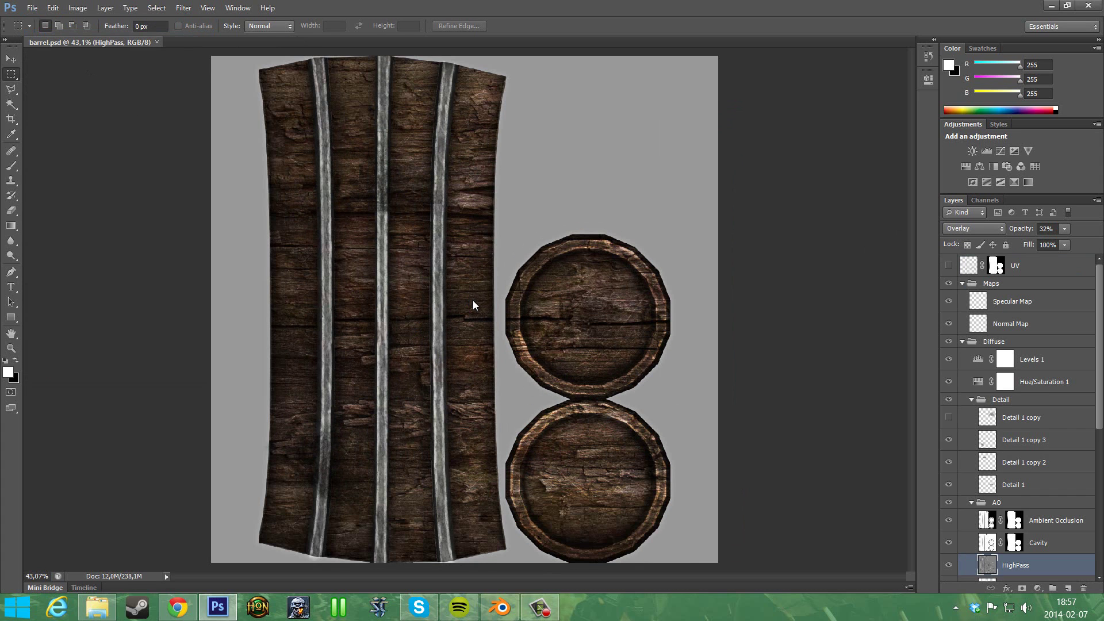
key(ctrl+shift+s)
click(554, 364)
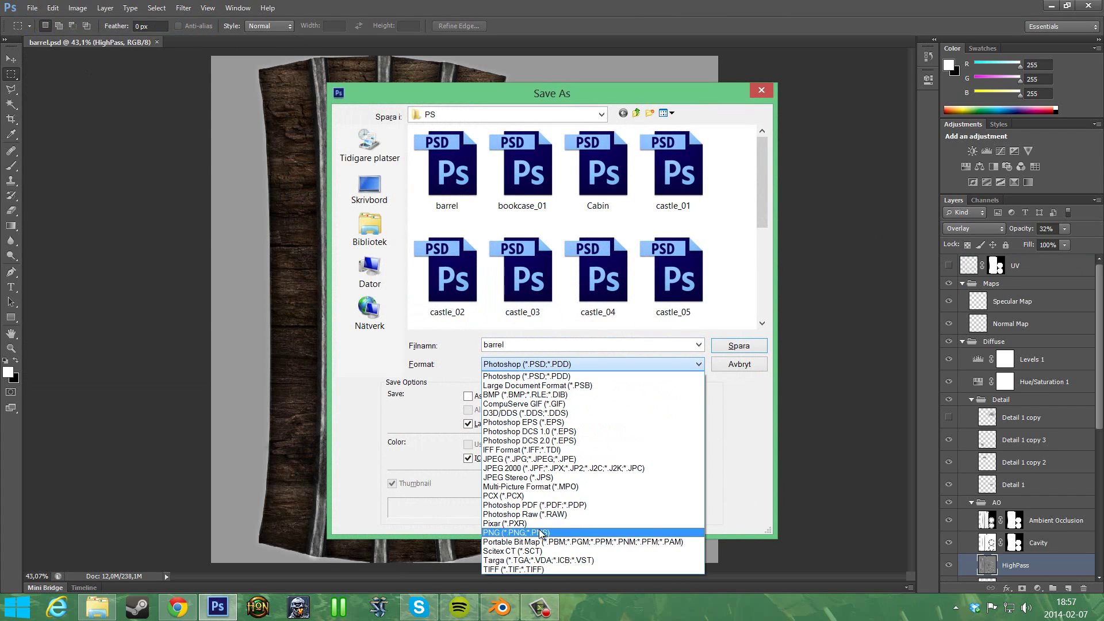
click(575, 526)
click(382, 201)
double_click(454, 217)
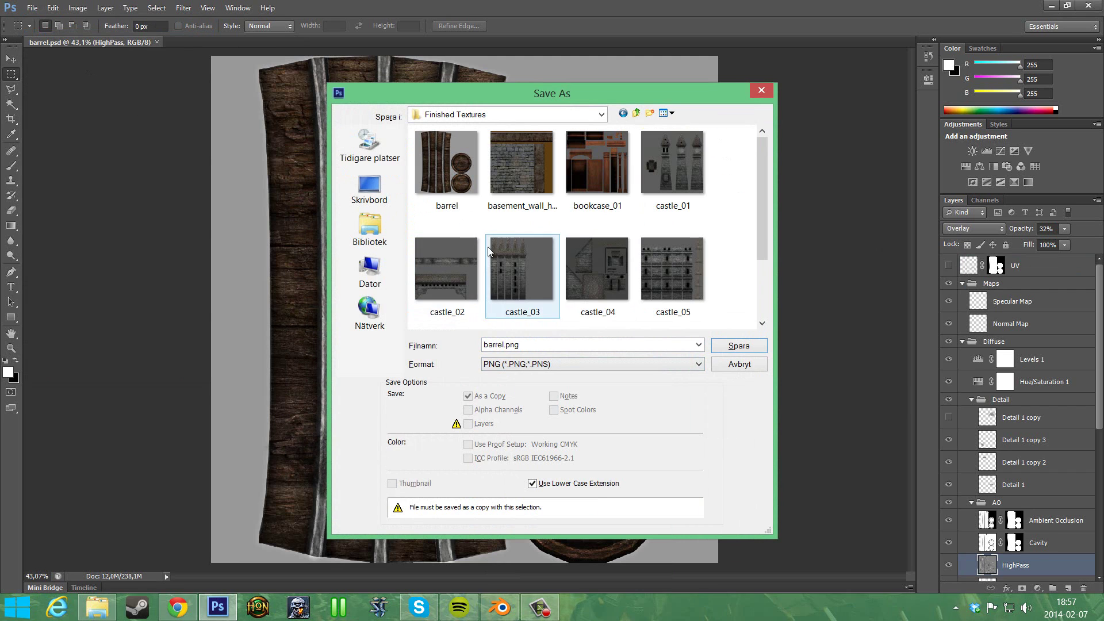
click(730, 346)
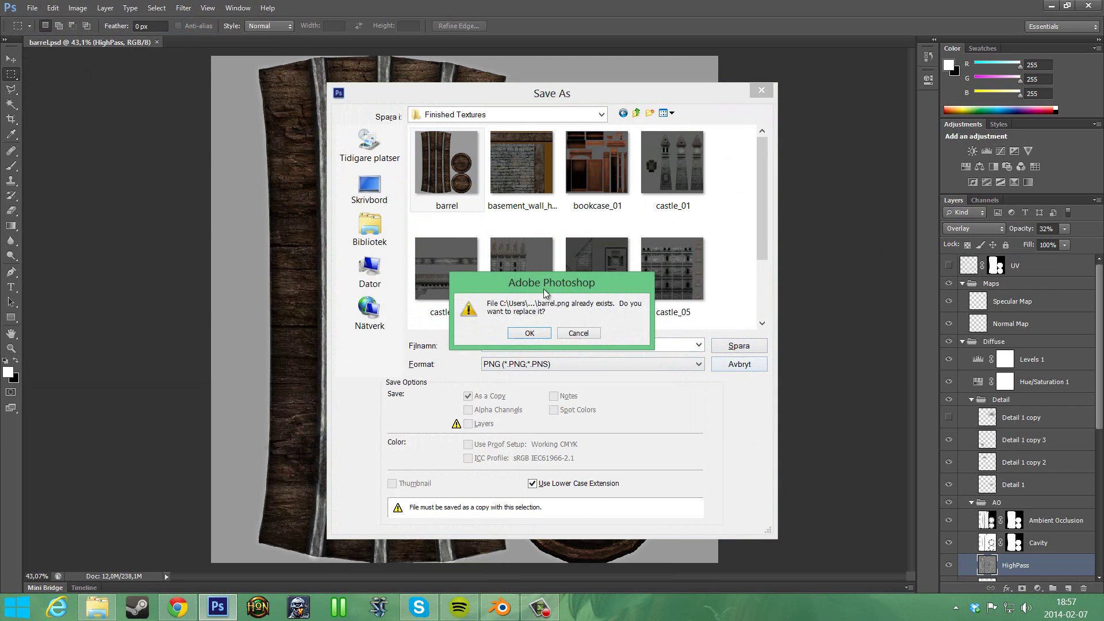
click(537, 335)
click(605, 192)
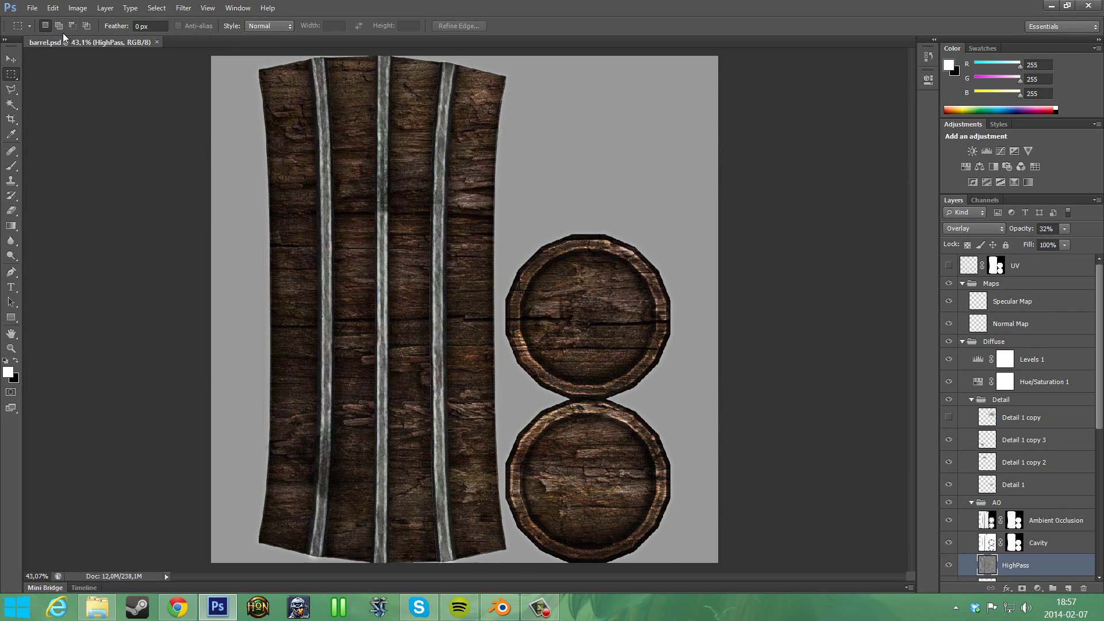
Open barrel.png as its own document.
click(33, 9)
click(57, 33)
click(463, 153)
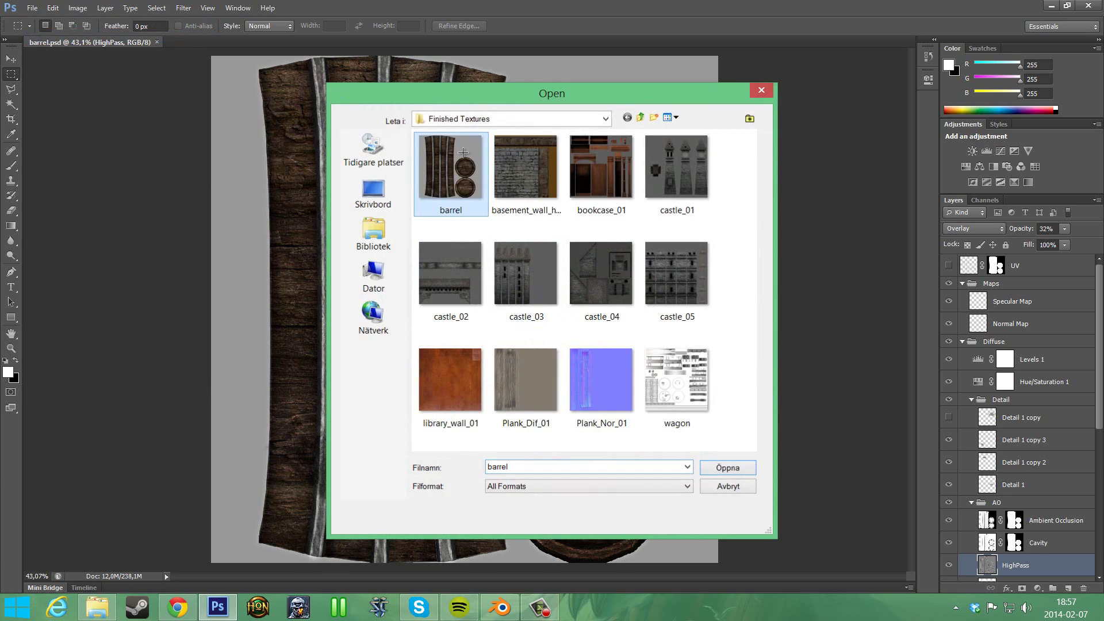
double_click(463, 152)
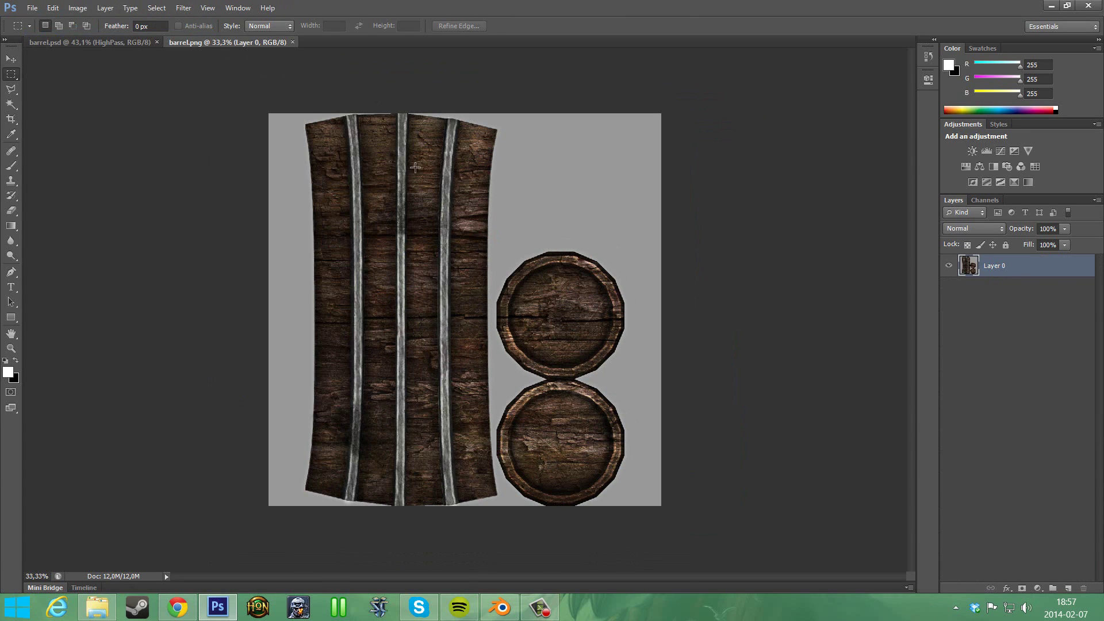
Run xNormal Height2Normals with smoothing 0,300 and apply it to barrel.png.
click(207, 8)
mouse_move(183, 8)
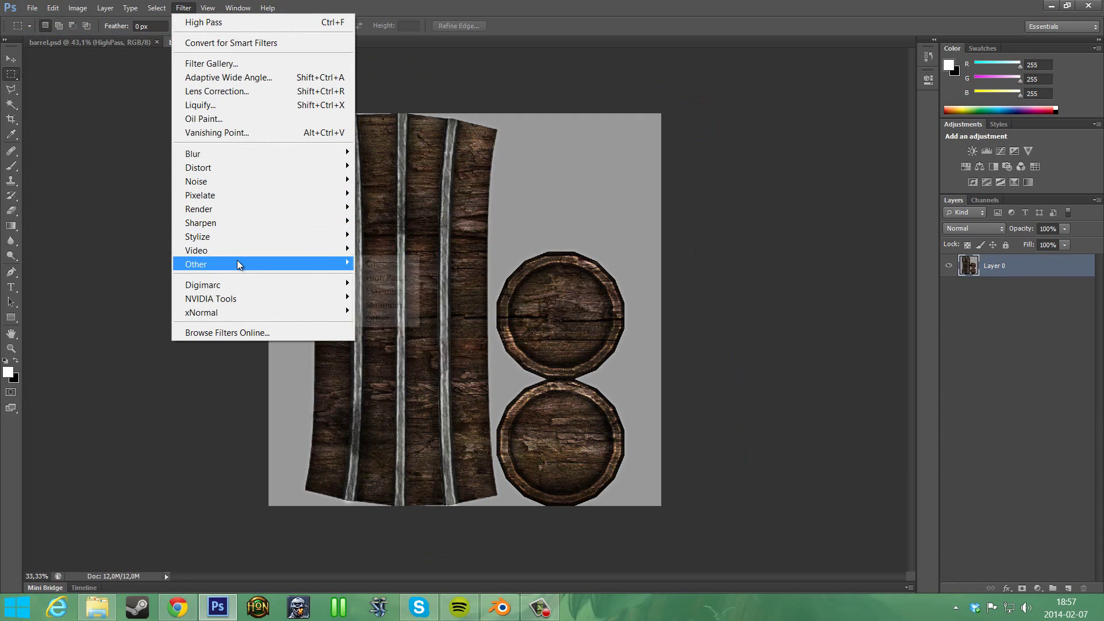
mouse_move(318, 312)
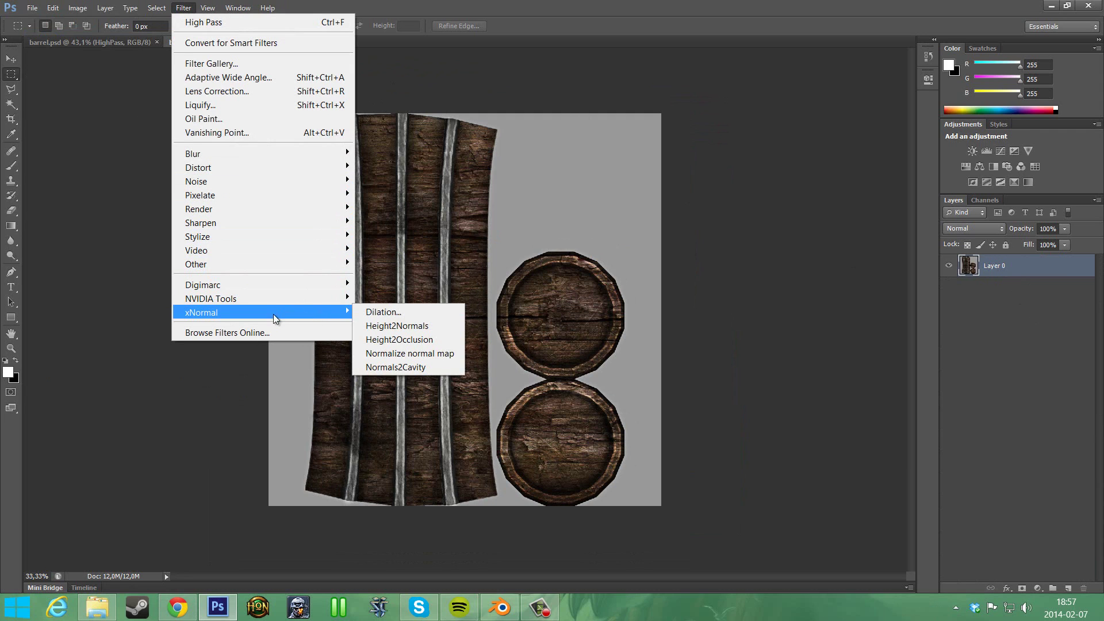
click(395, 325)
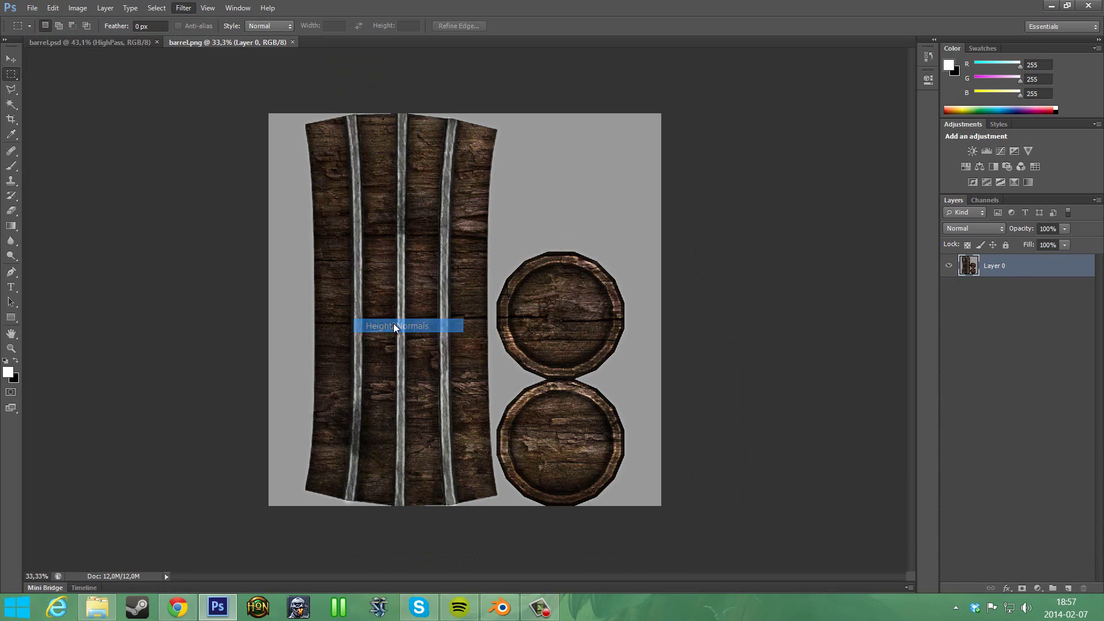
drag(593, 144, 755, 138)
drag(675, 128, 781, 191)
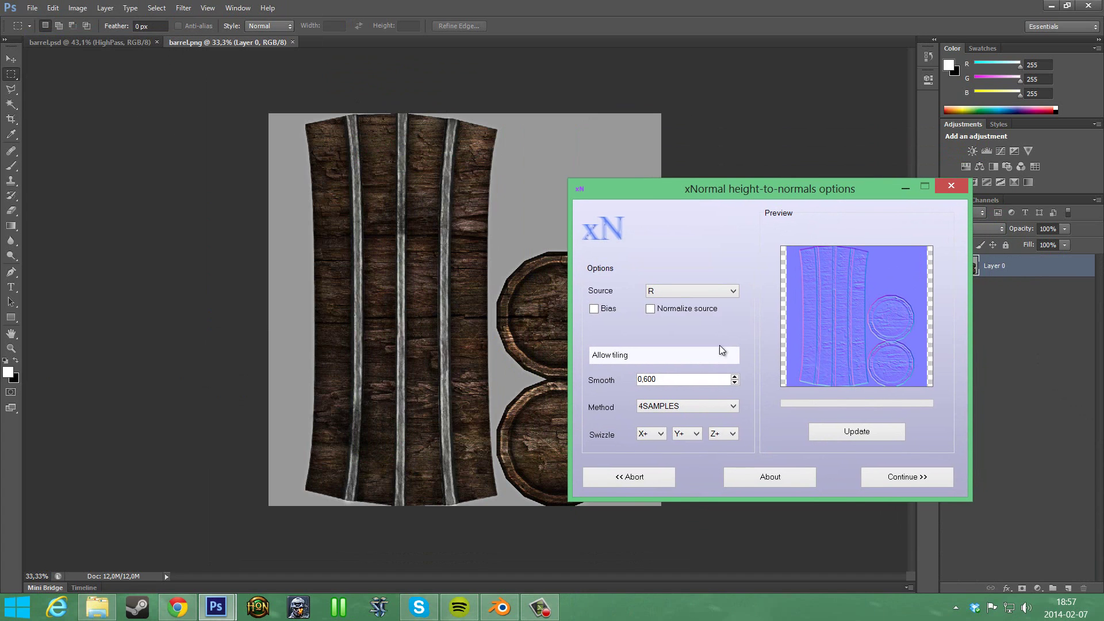
click(734, 382)
click(834, 432)
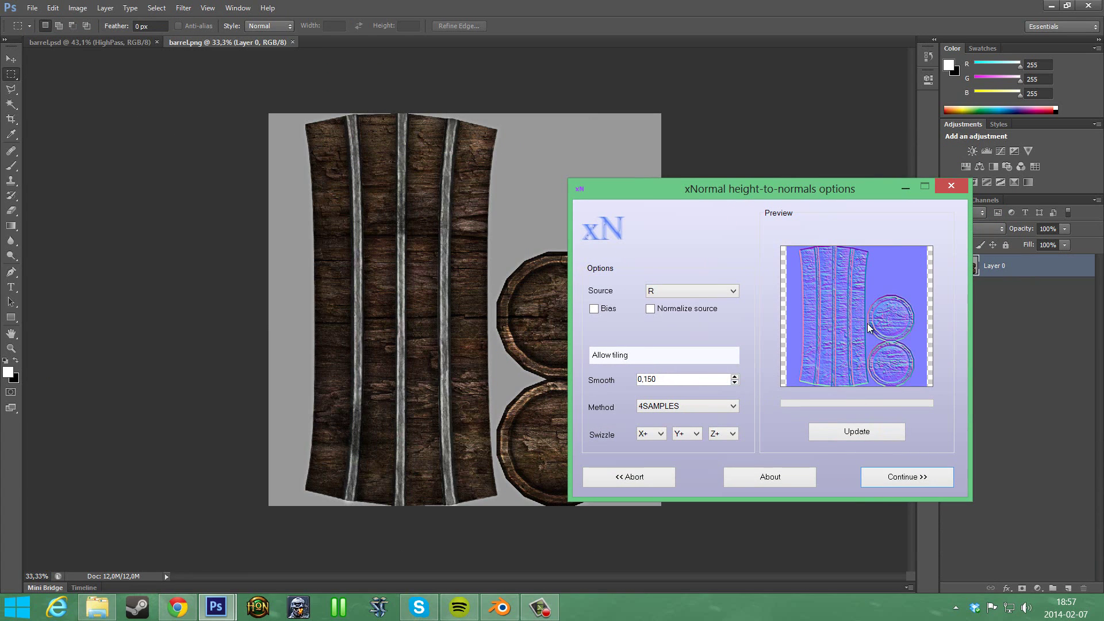
click(734, 376)
scroll(741, 377, up, 1)
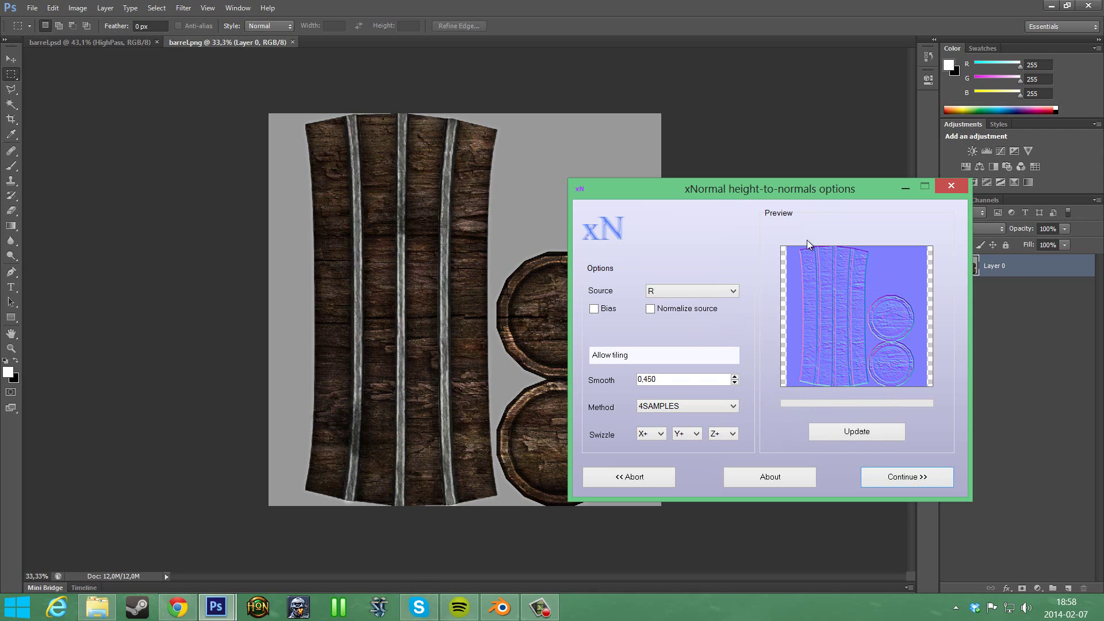
click(734, 383)
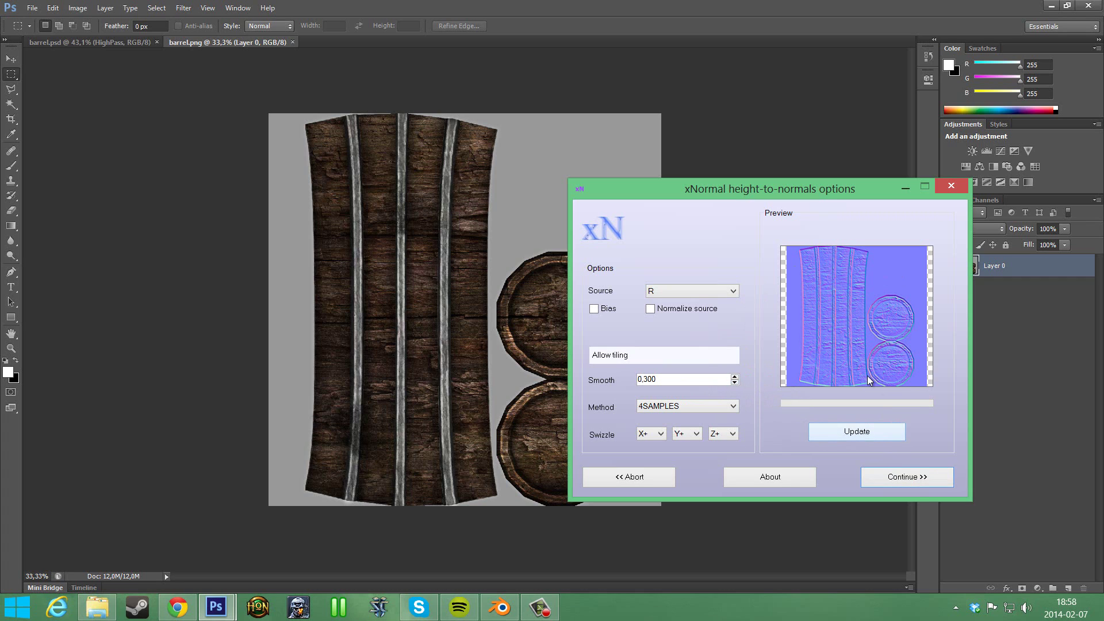
click(905, 478)
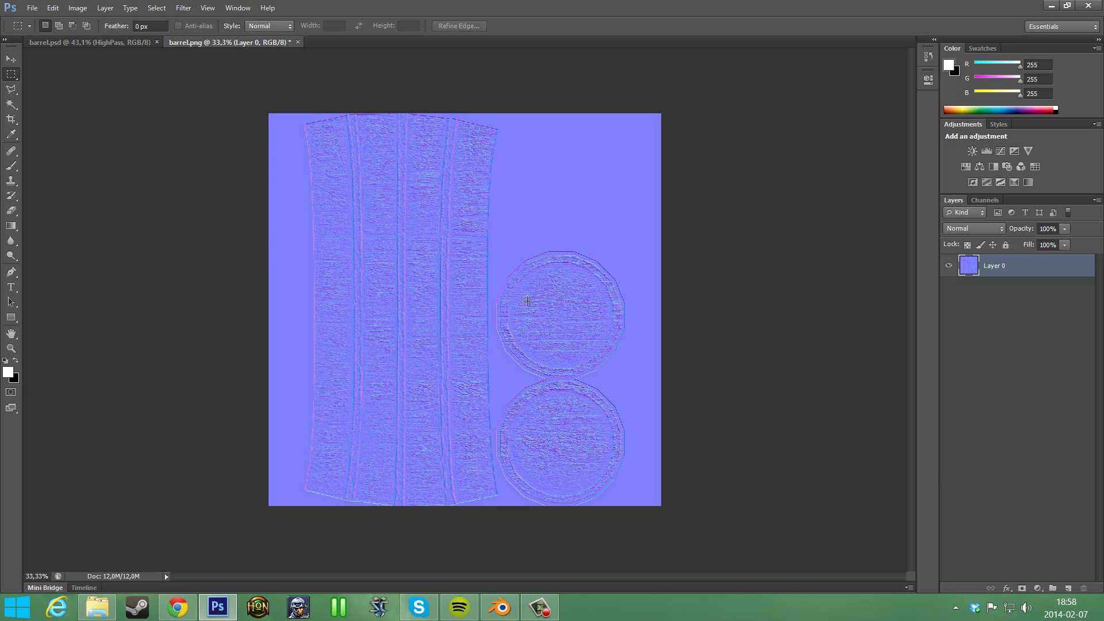
Paste the normal map into barrel.psd's Normal Map layer and hide the Maps group.
key(ctrl+a)
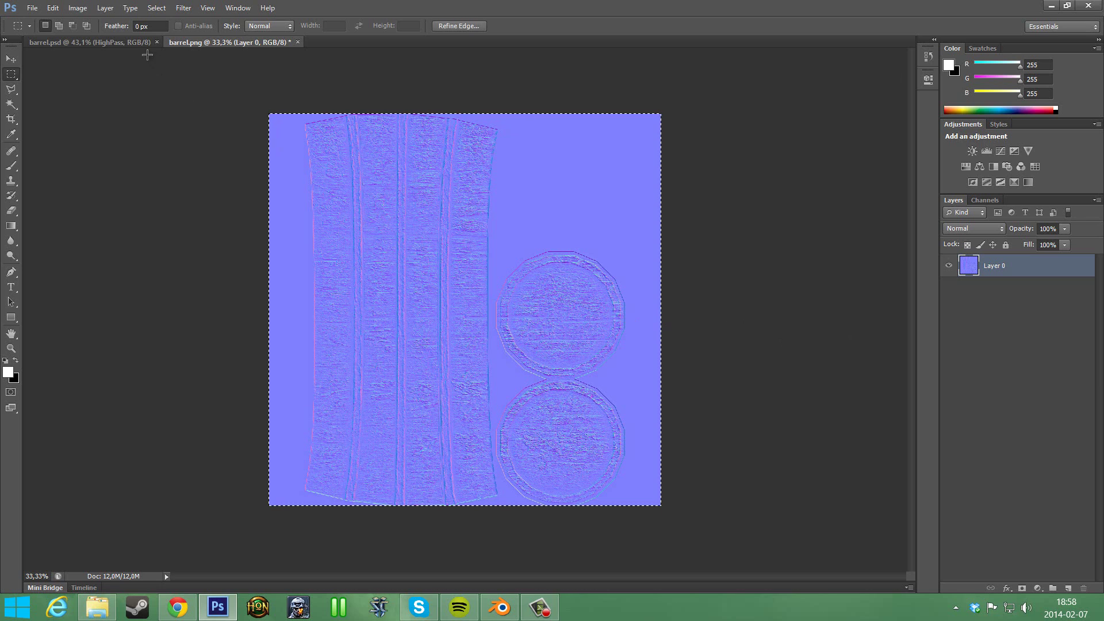
click(129, 44)
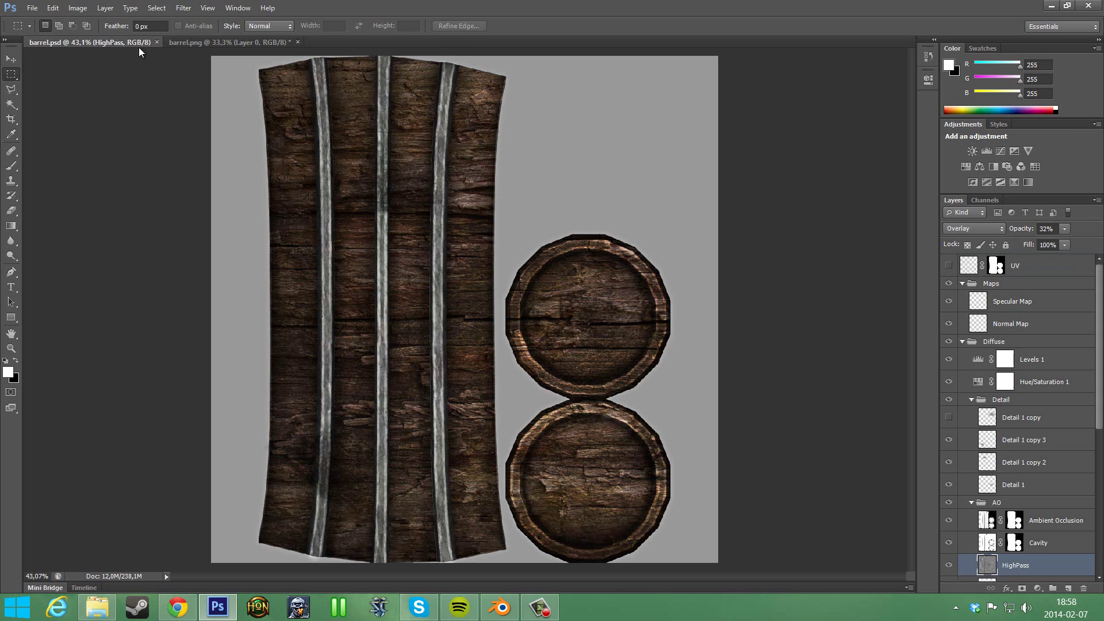
click(1015, 324)
key(ctrl+v)
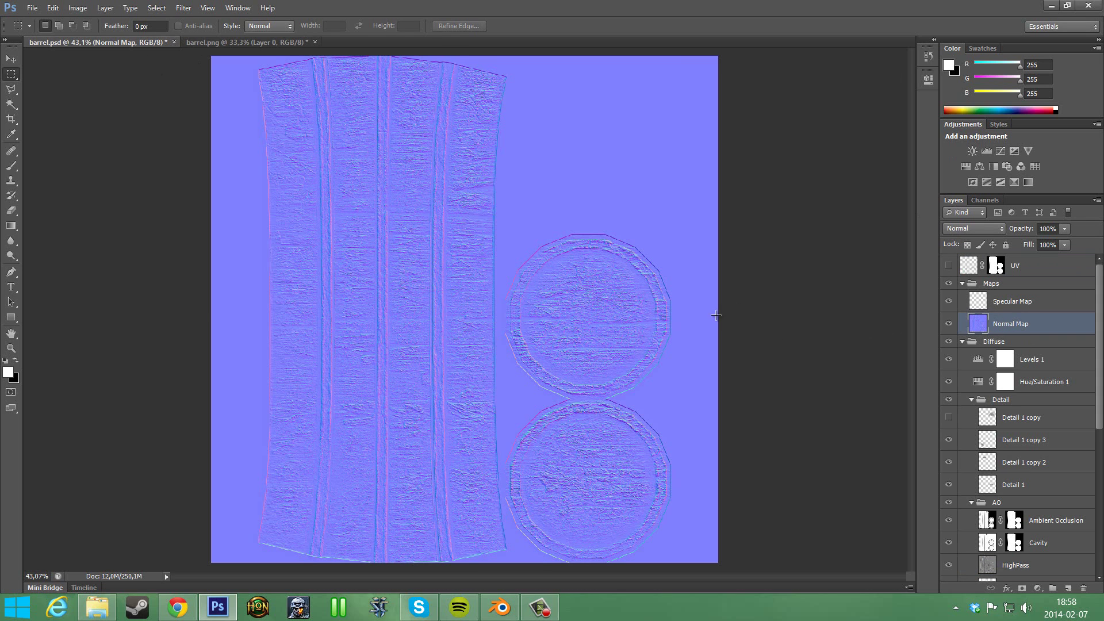
click(948, 284)
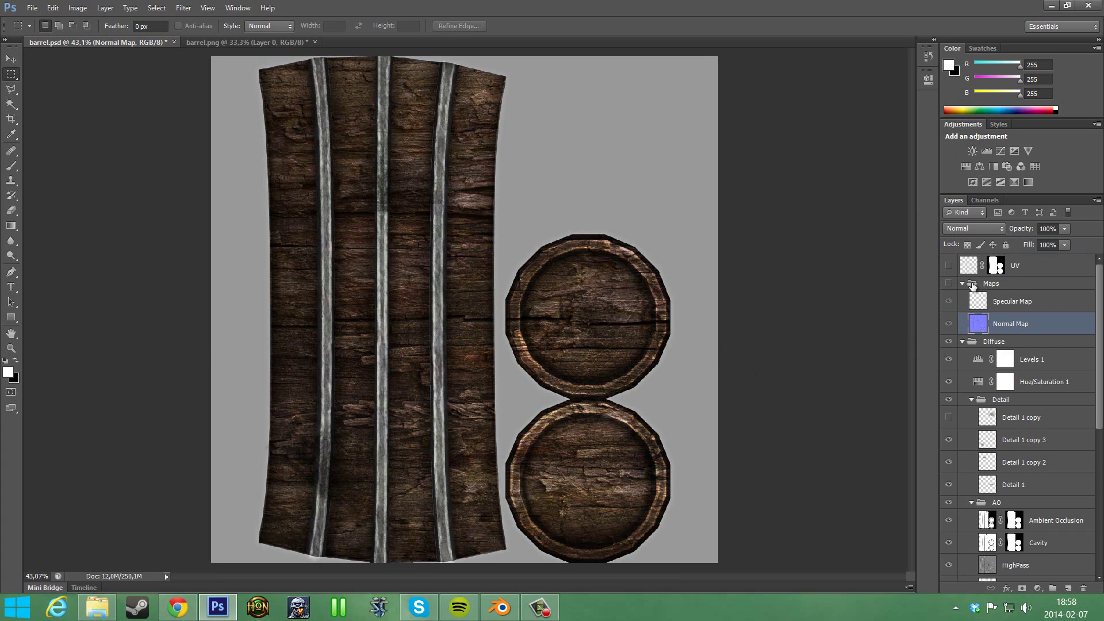
Clear the selection in barrel.png and return to barrel.psd.
click(258, 43)
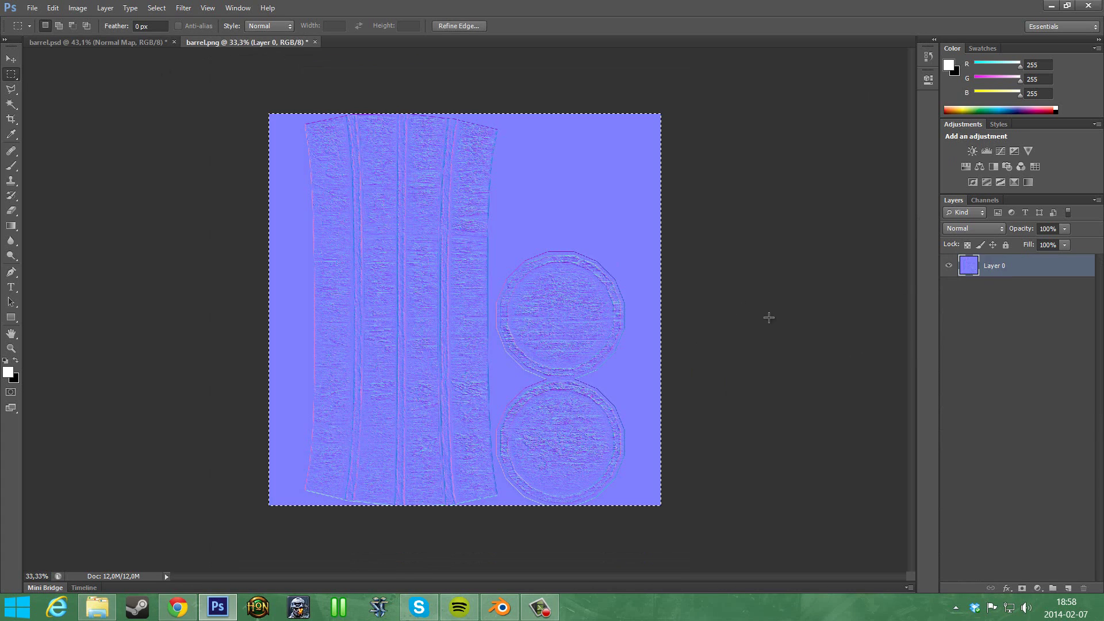
key(ctrl+a)
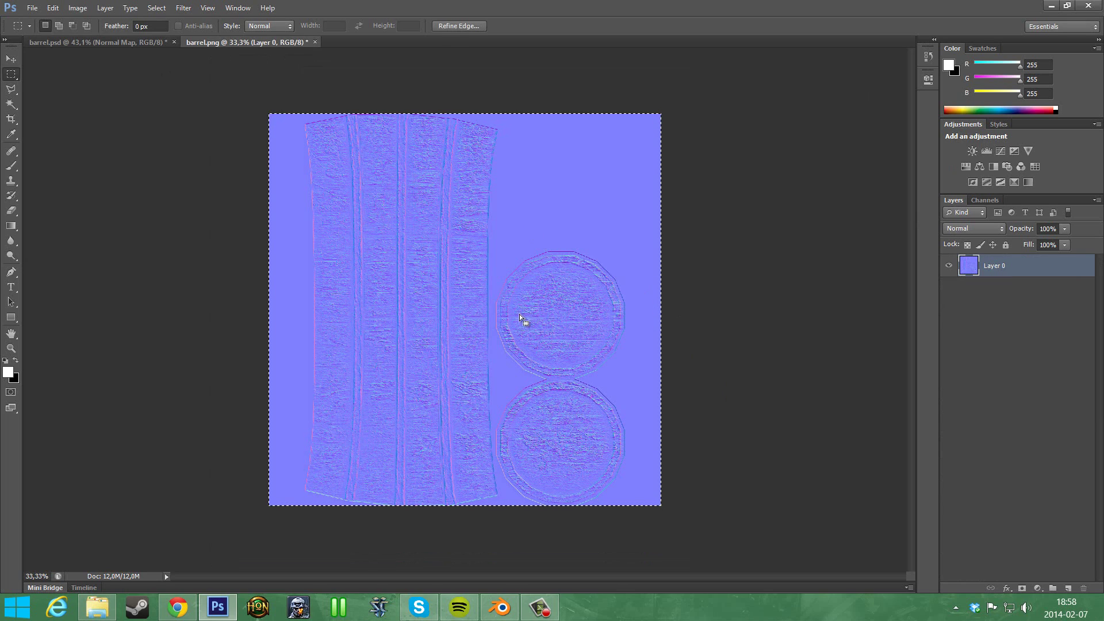
key(ctrl+d)
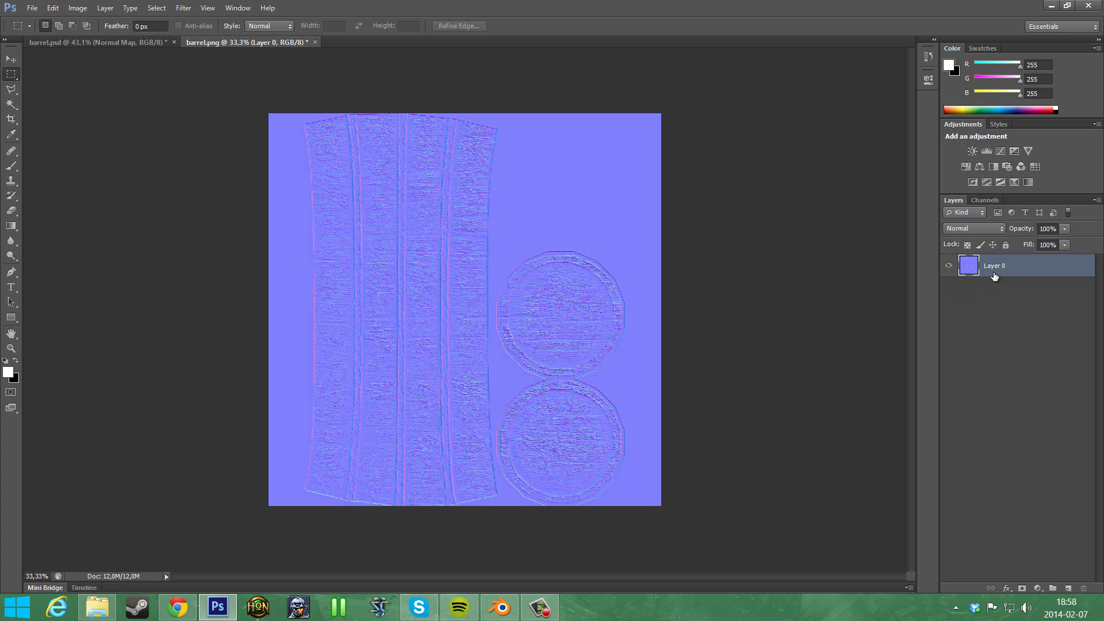
click(146, 42)
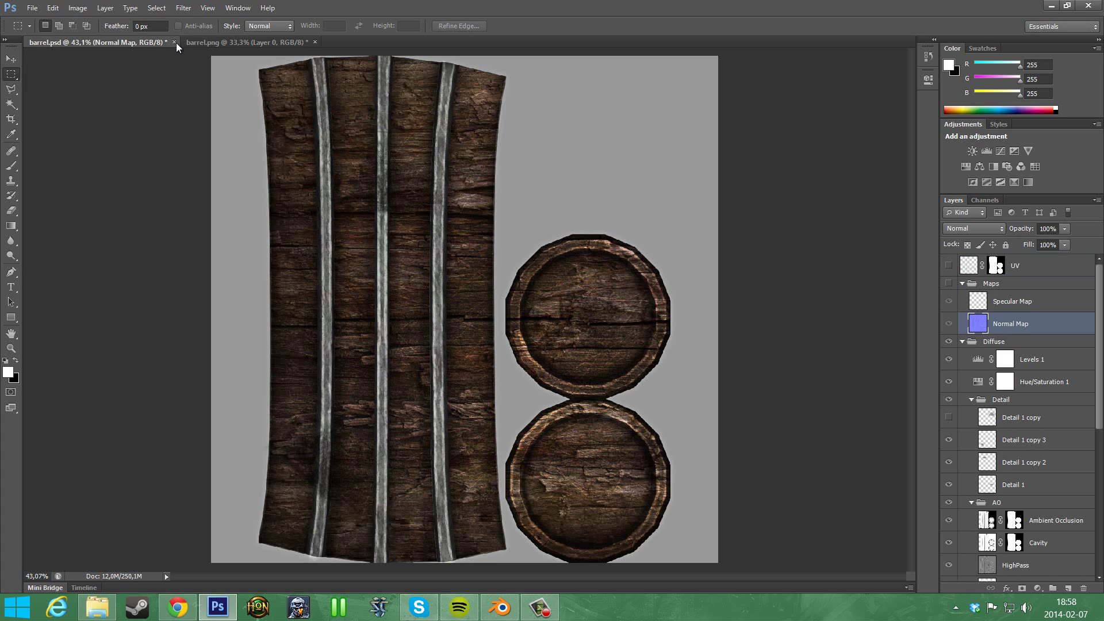
Close barrel.png, discarding the normal-map changes.
click(219, 44)
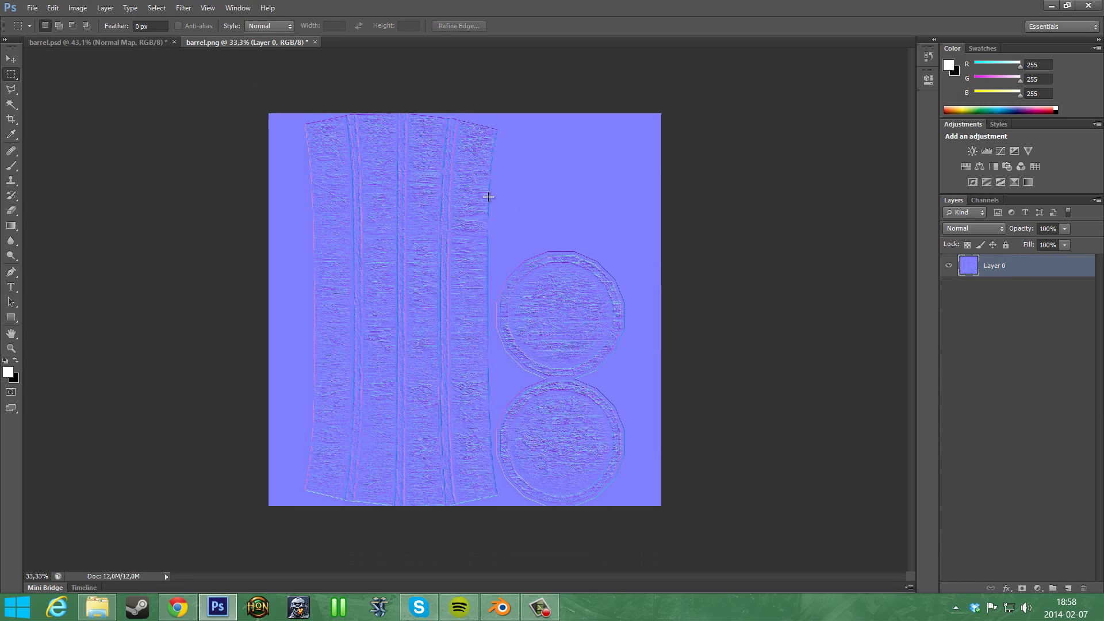
click(125, 43)
click(33, 8)
mouse_move(52, 8)
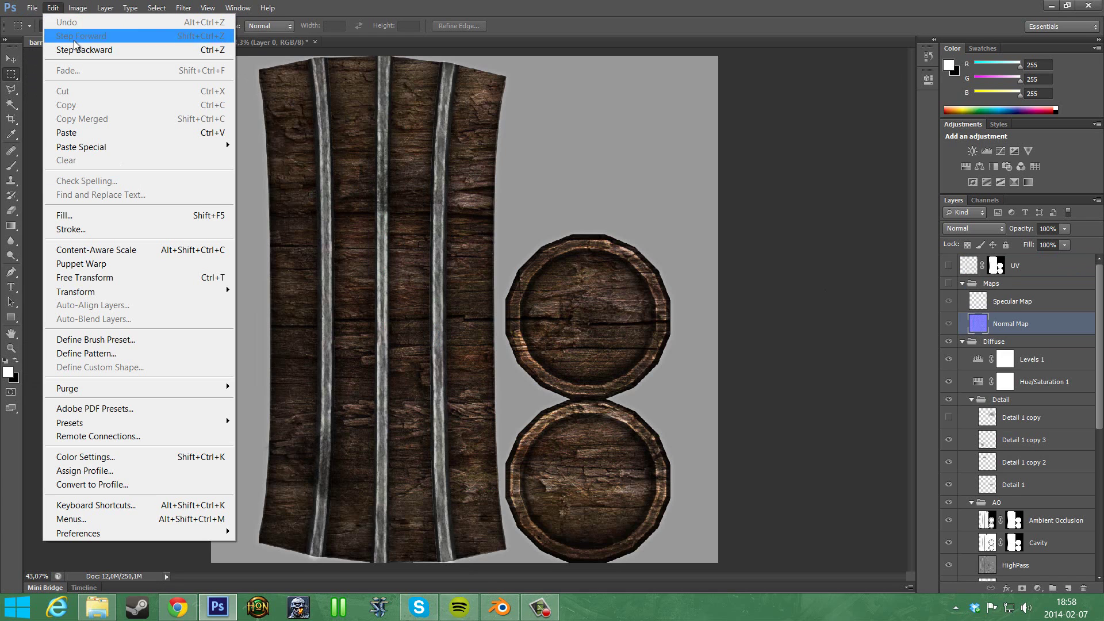
click(315, 38)
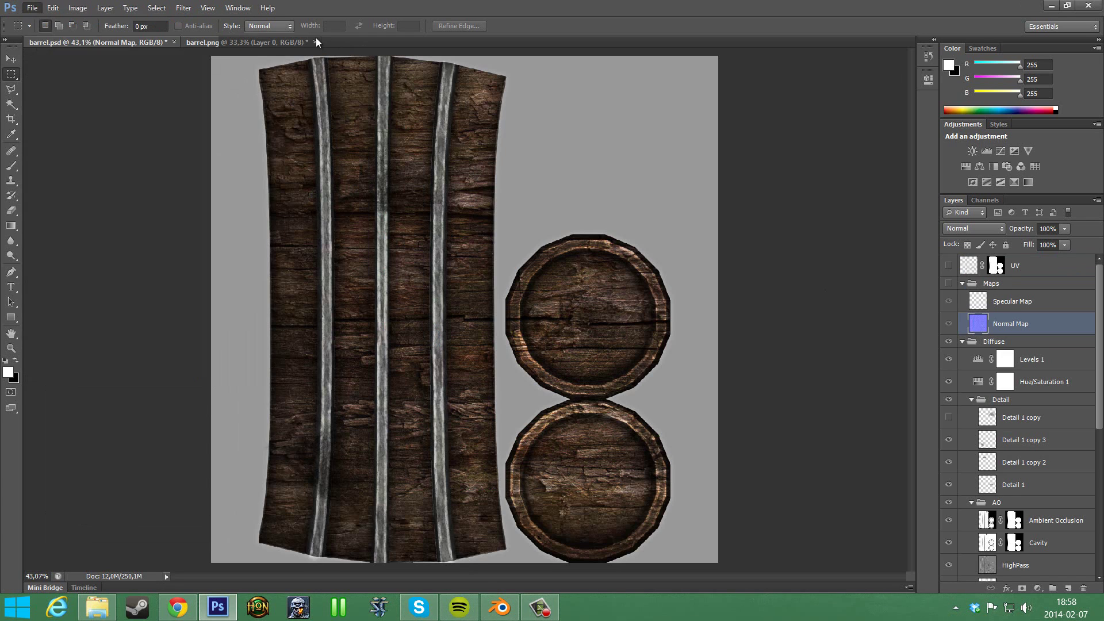
click(315, 42)
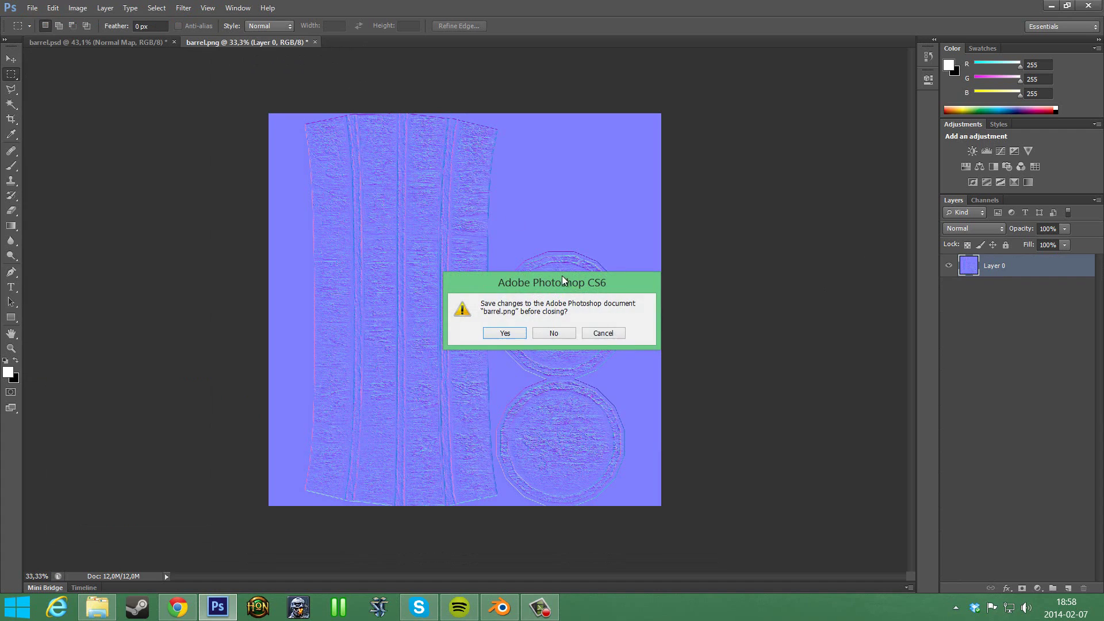
click(554, 335)
Reopen the original barrel.png and duplicate Layer 0 as Layer 0 copy.
click(32, 8)
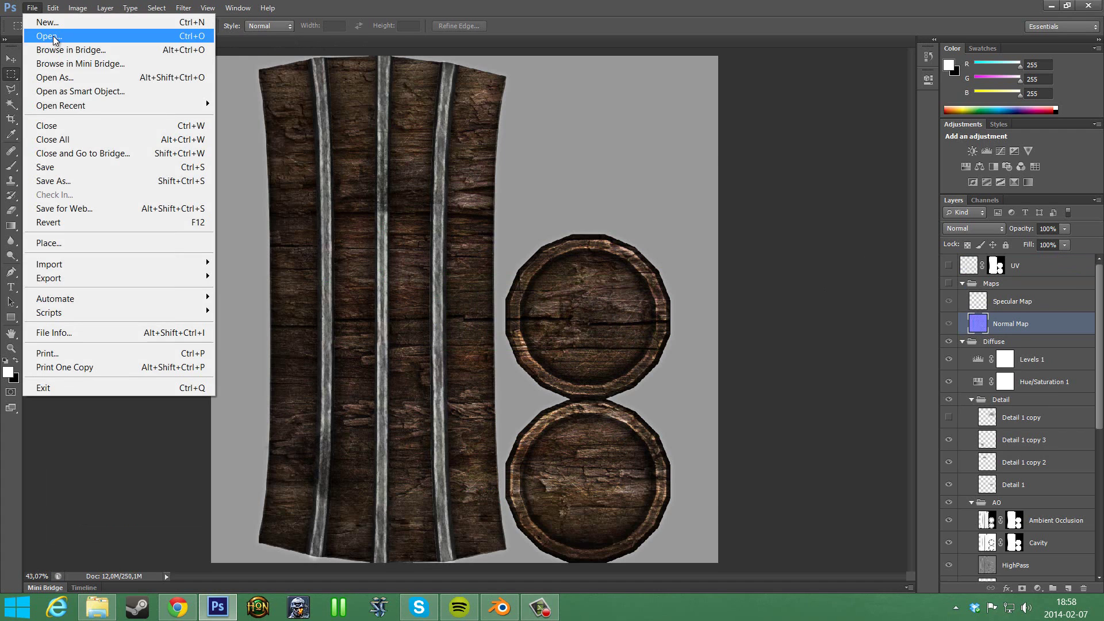
click(46, 36)
double_click(453, 169)
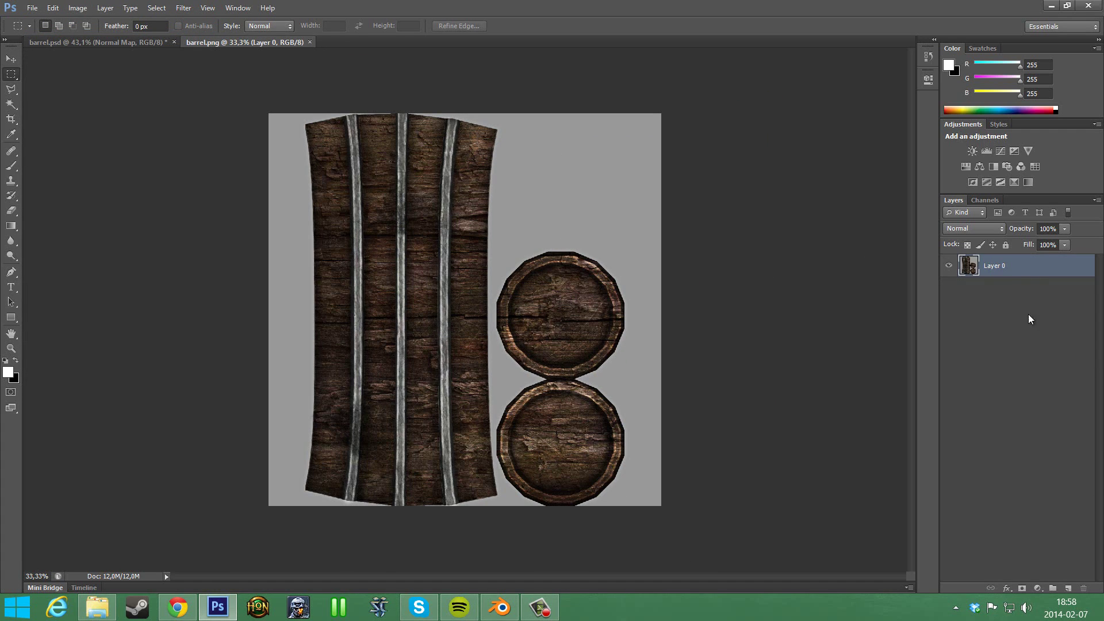
drag(1005, 292, 1068, 588)
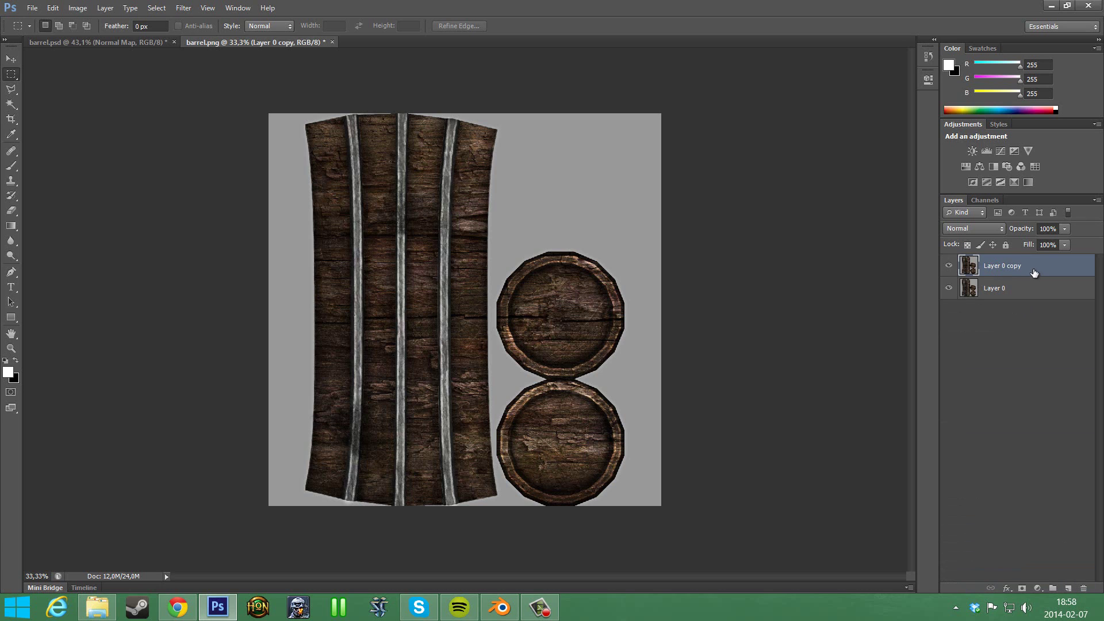
click(137, 43)
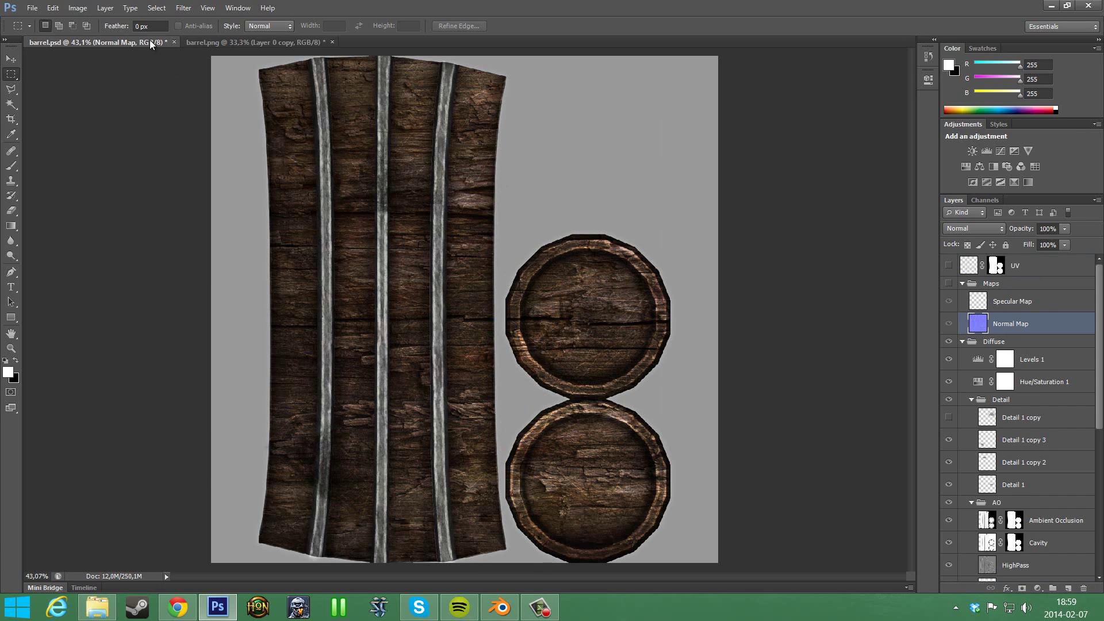
click(249, 40)
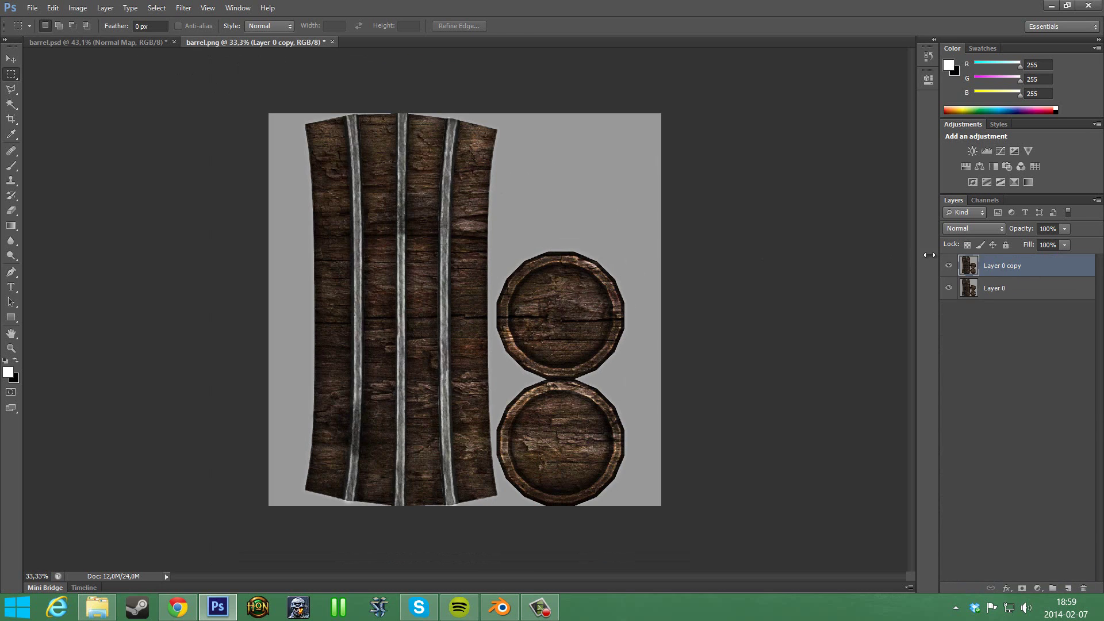
Convert Layer 0 copy into a normal map with xNormal Height2Normals.
click(185, 8)
mouse_move(298, 314)
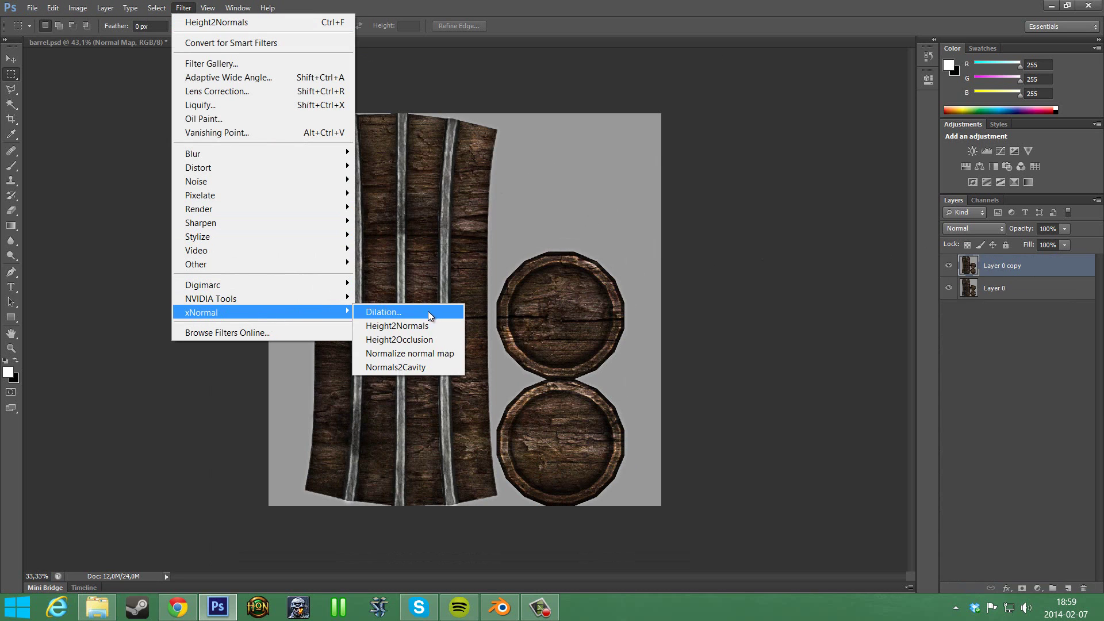
click(418, 325)
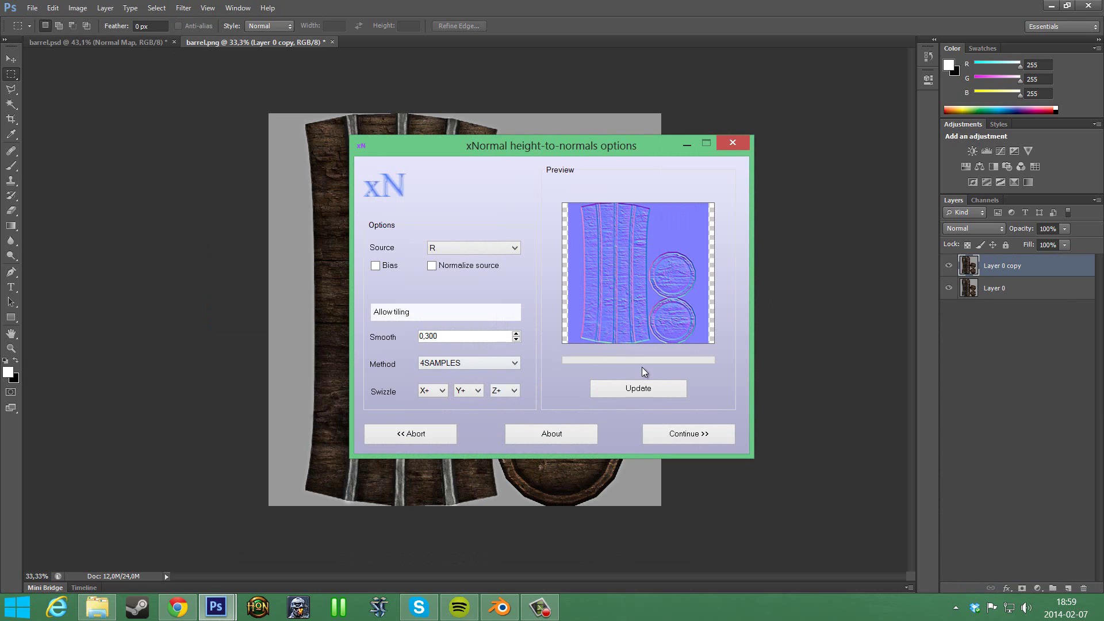
click(664, 433)
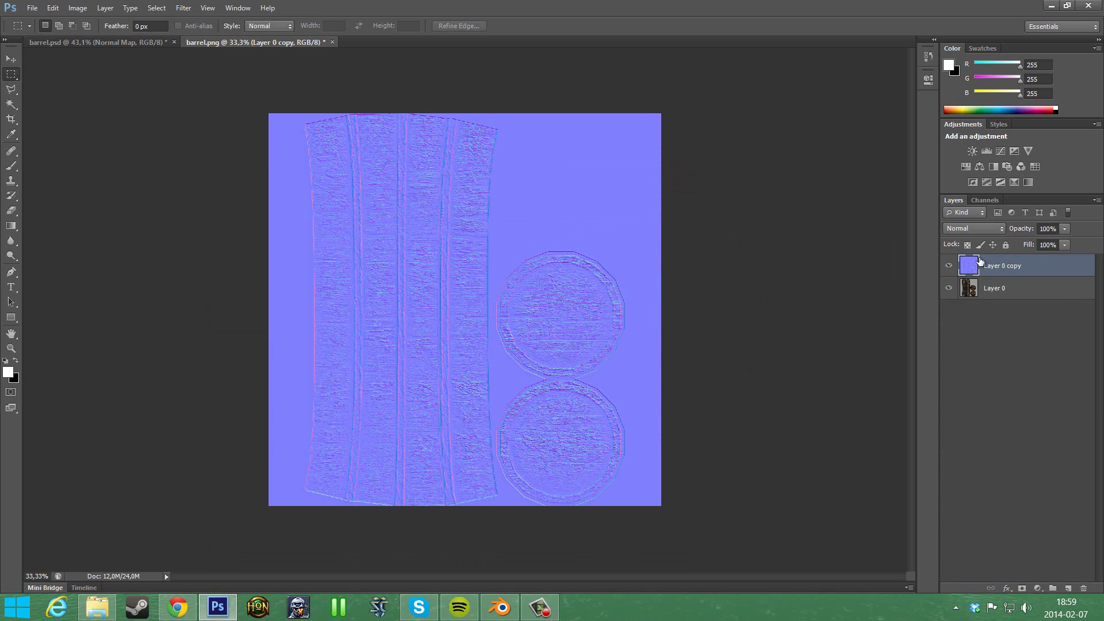
Clear the selection and bring up Save As for the normal map.
key(ctrl+a)
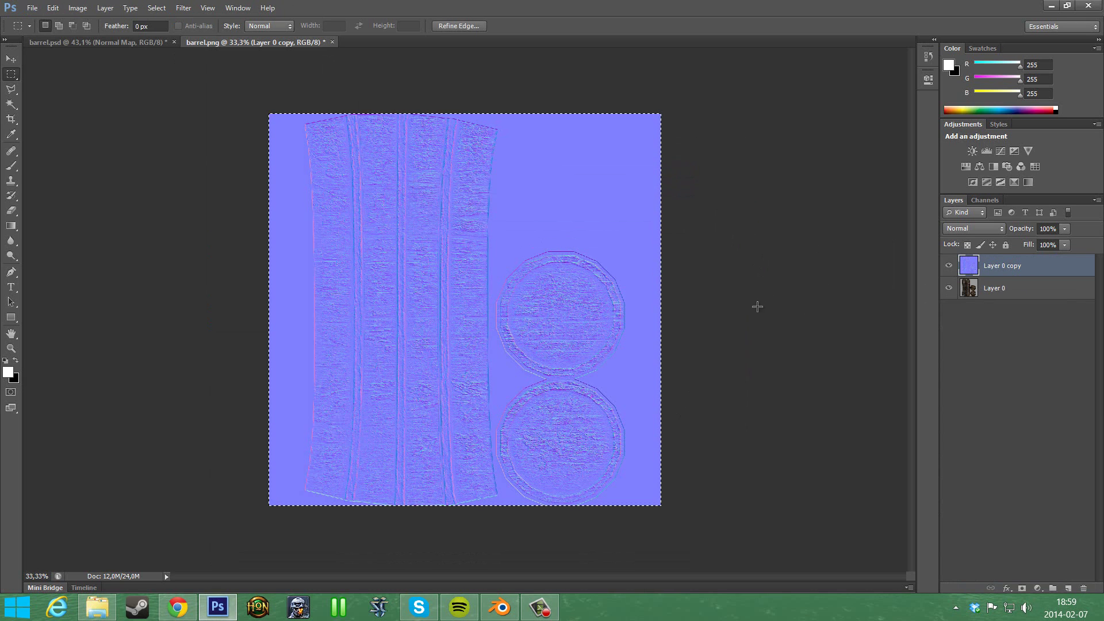
key(ctrl+d)
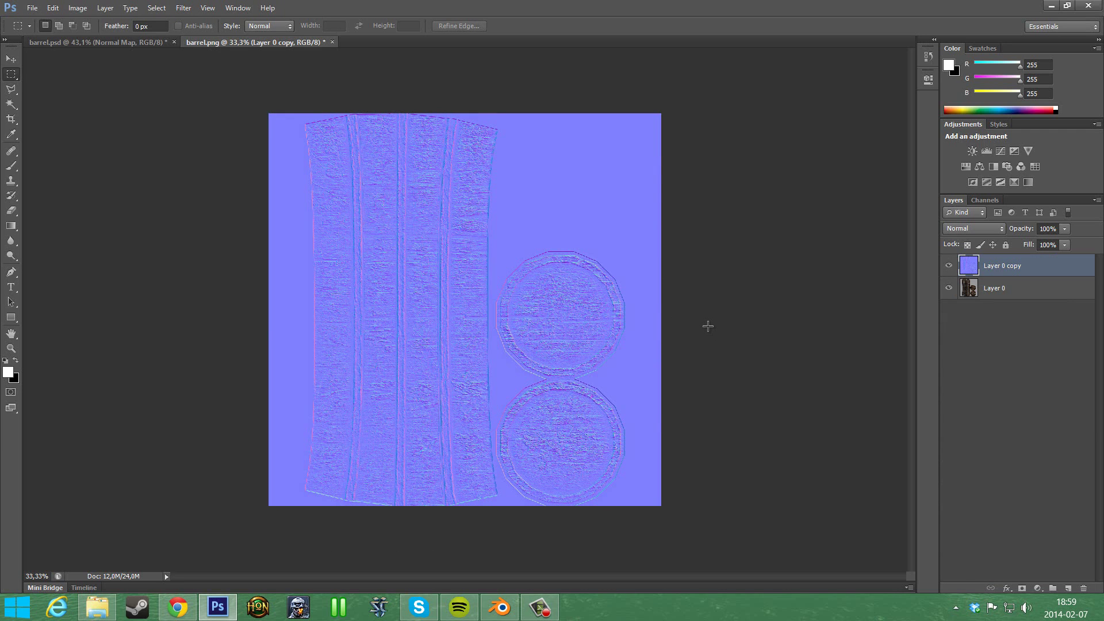
key(ctrl+shift+s)
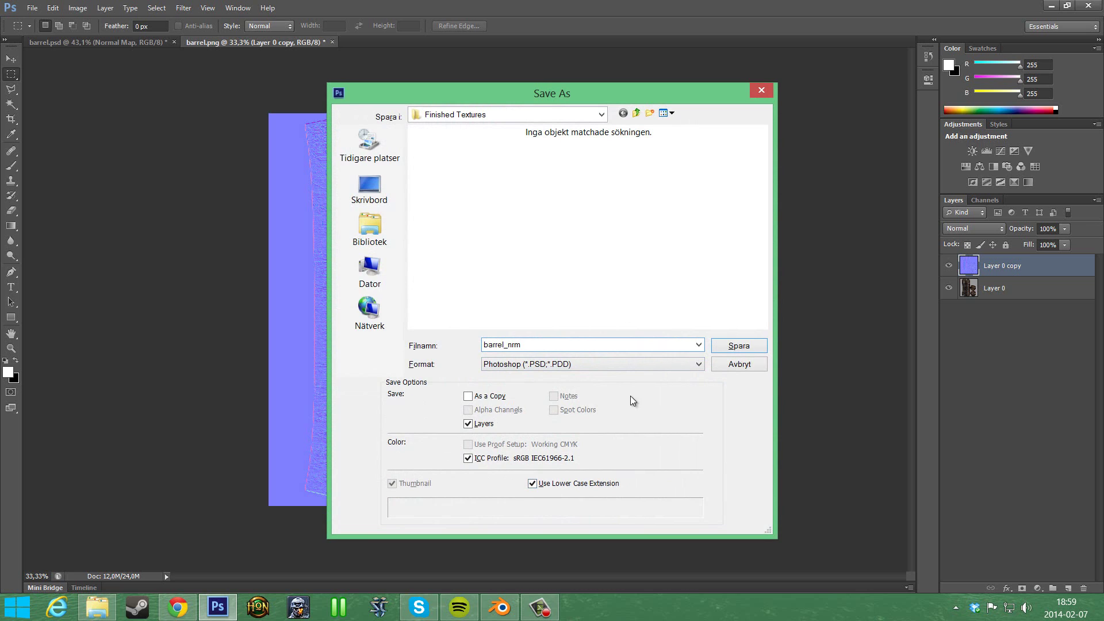
Save the normal map as PNG barrel_nrm.png in Maps > Normal Map.
click(524, 364)
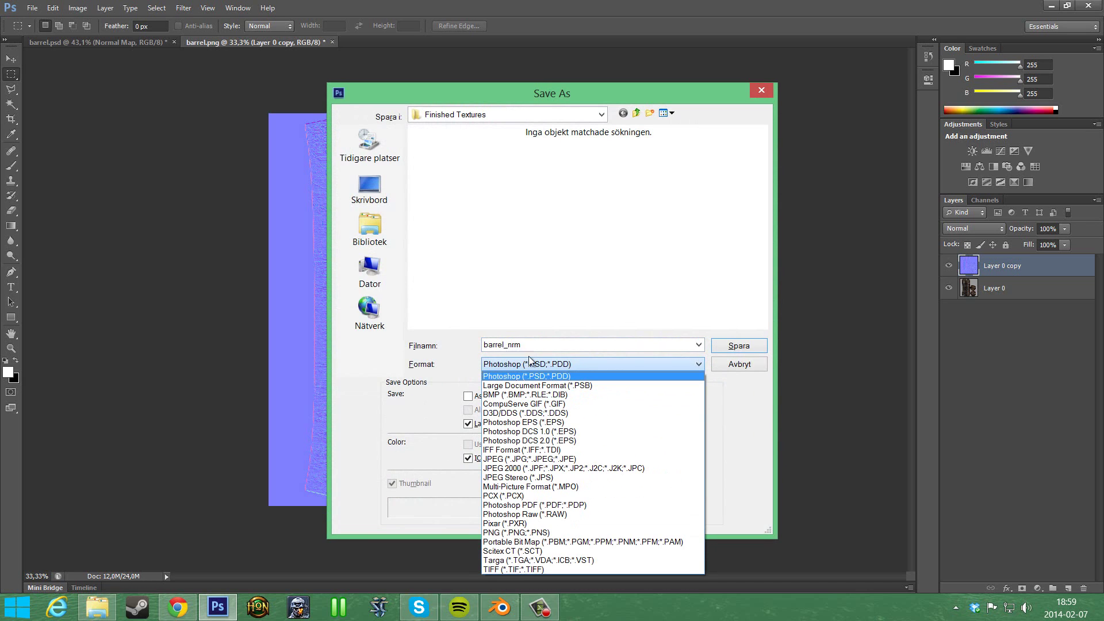
click(543, 533)
click(392, 187)
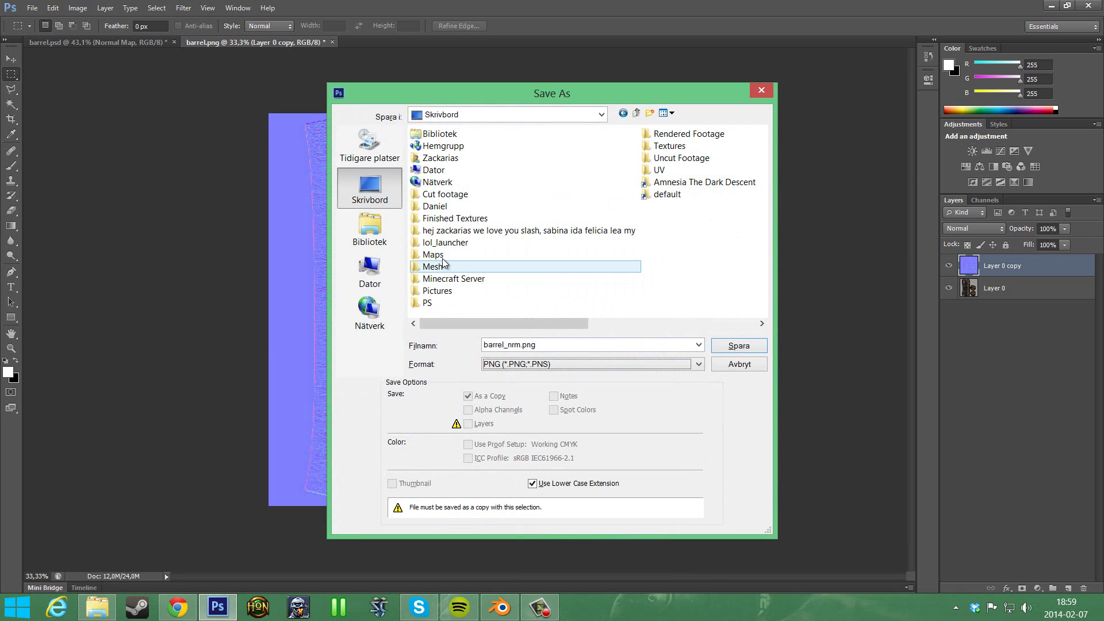
click(443, 254)
double_click(443, 254)
double_click(474, 158)
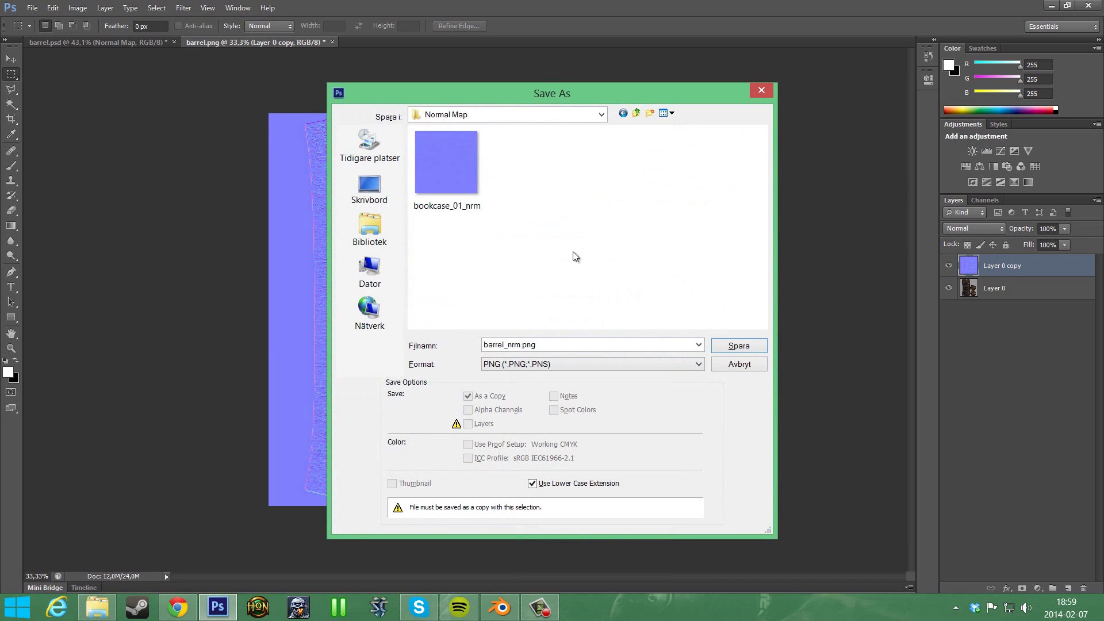
click(737, 346)
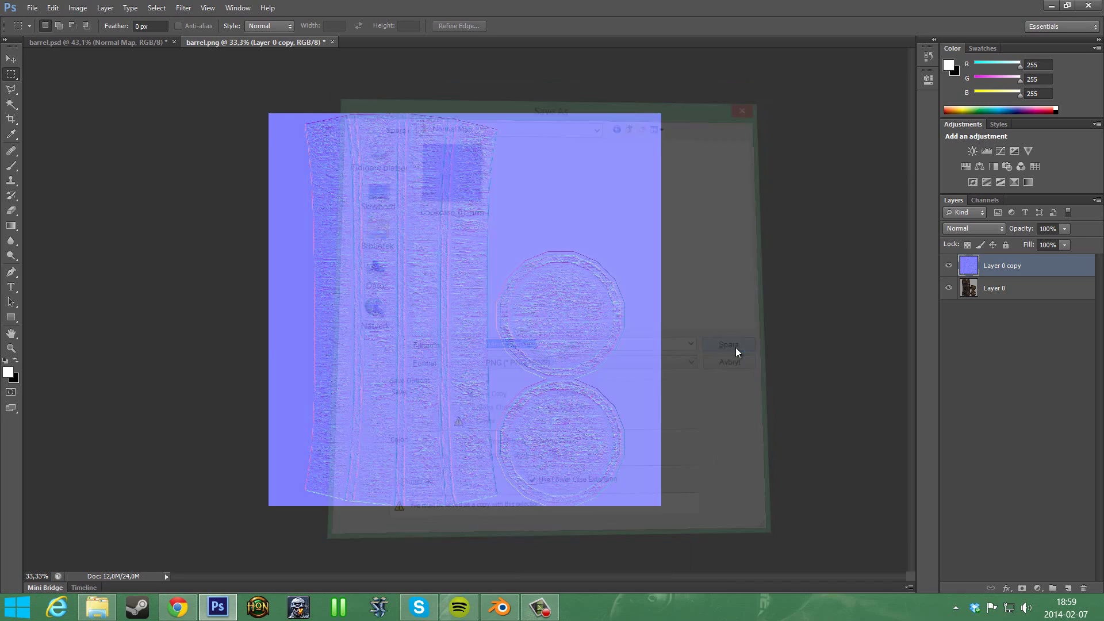
click(600, 195)
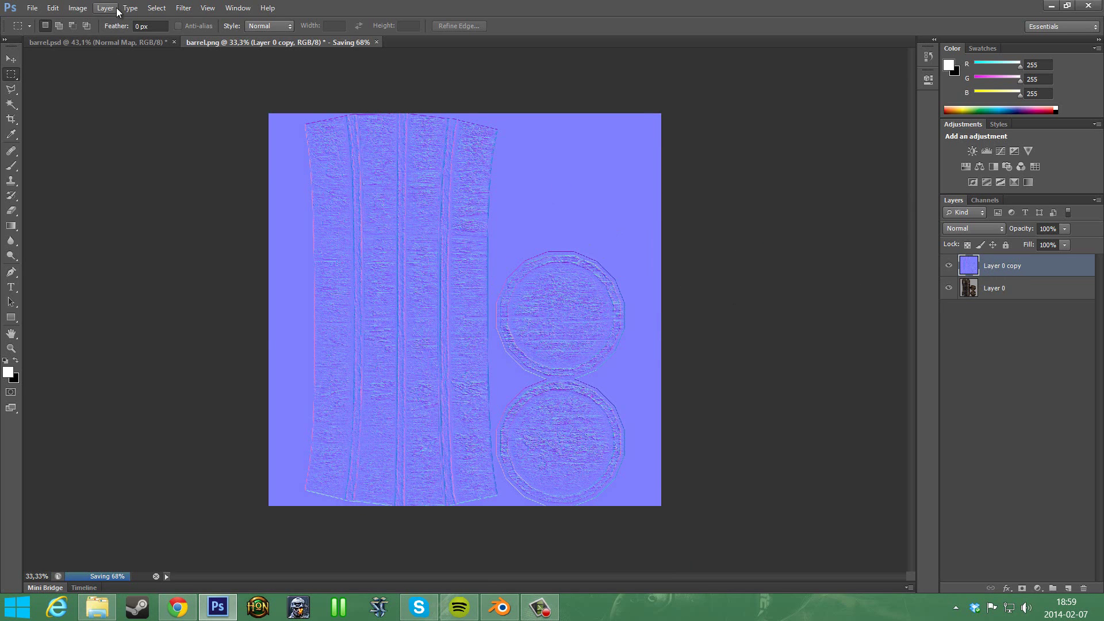
click(183, 8)
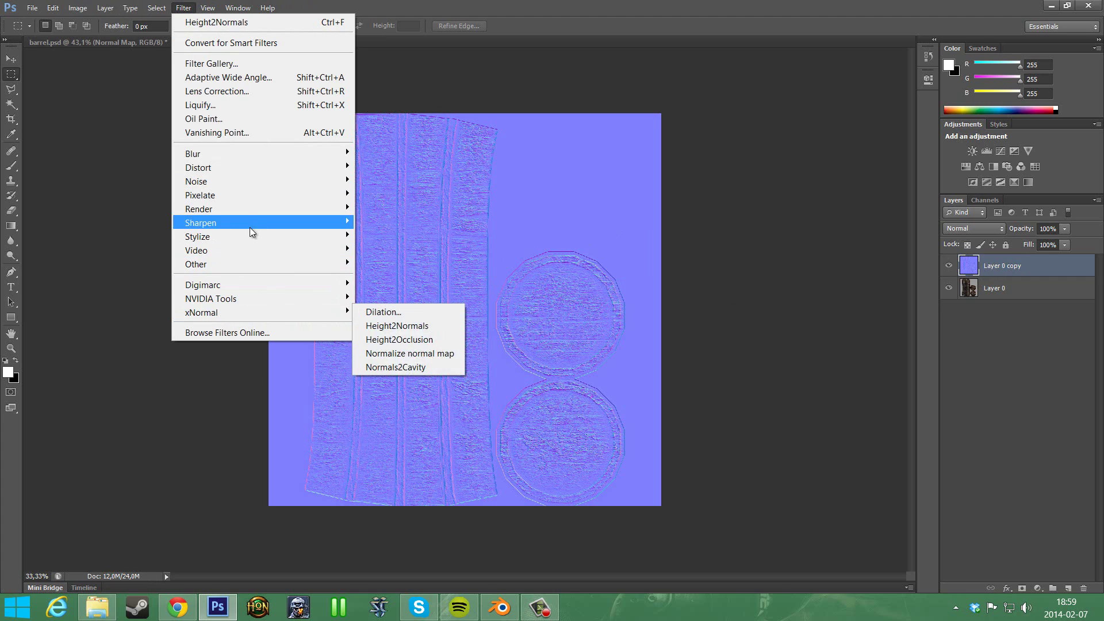
Apply Find Edges to Layer 0 copy and desaturate it with Saturation -100.
mouse_move(250, 233)
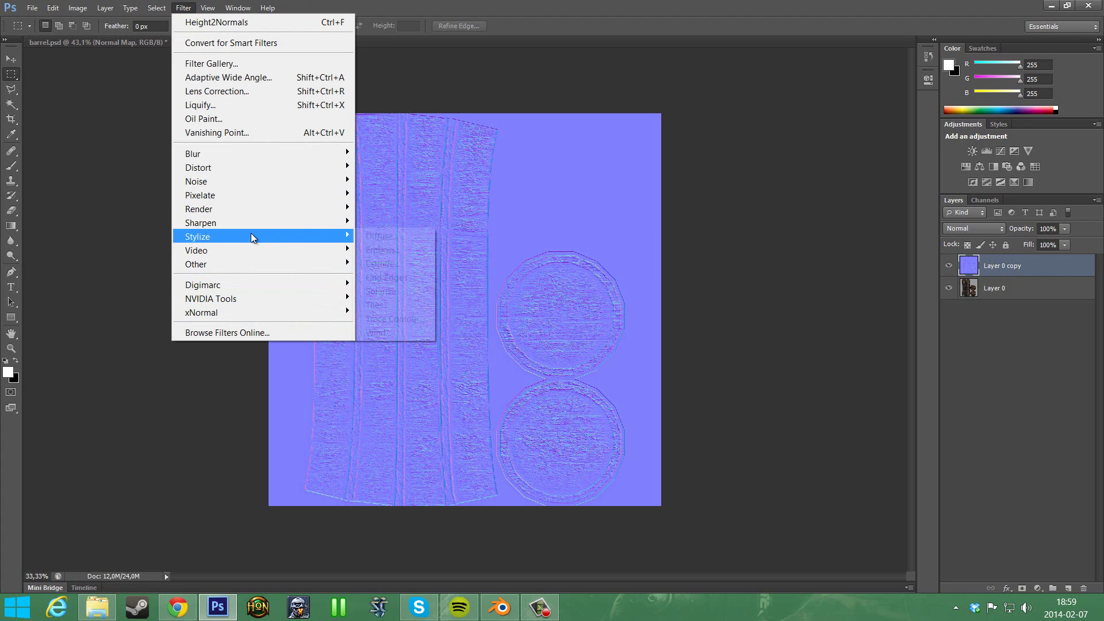
click(387, 278)
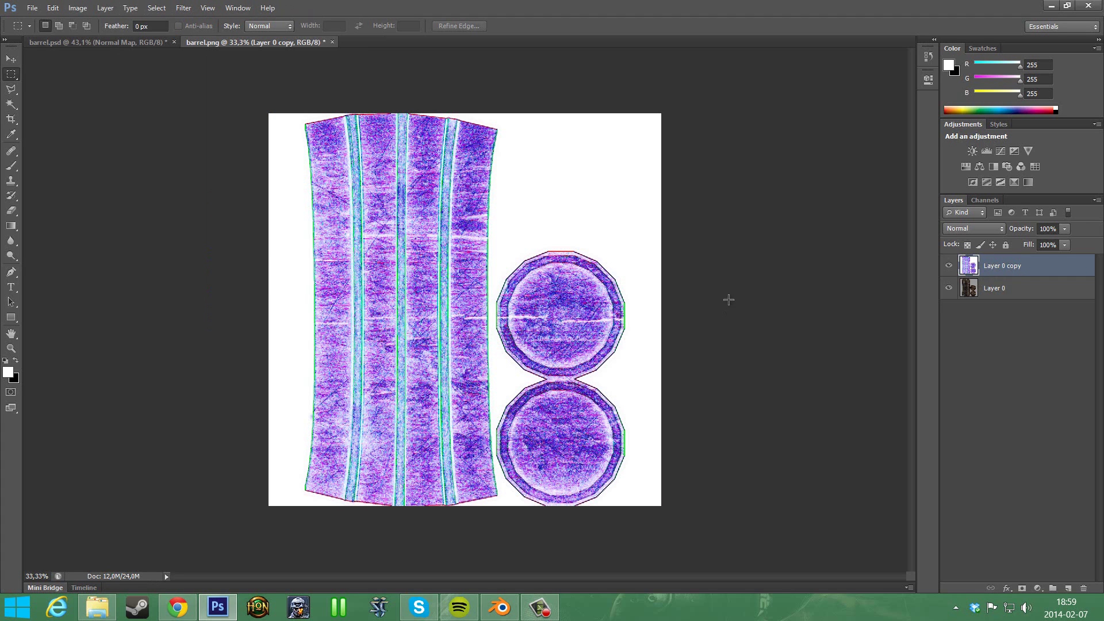
key(ctrl+u)
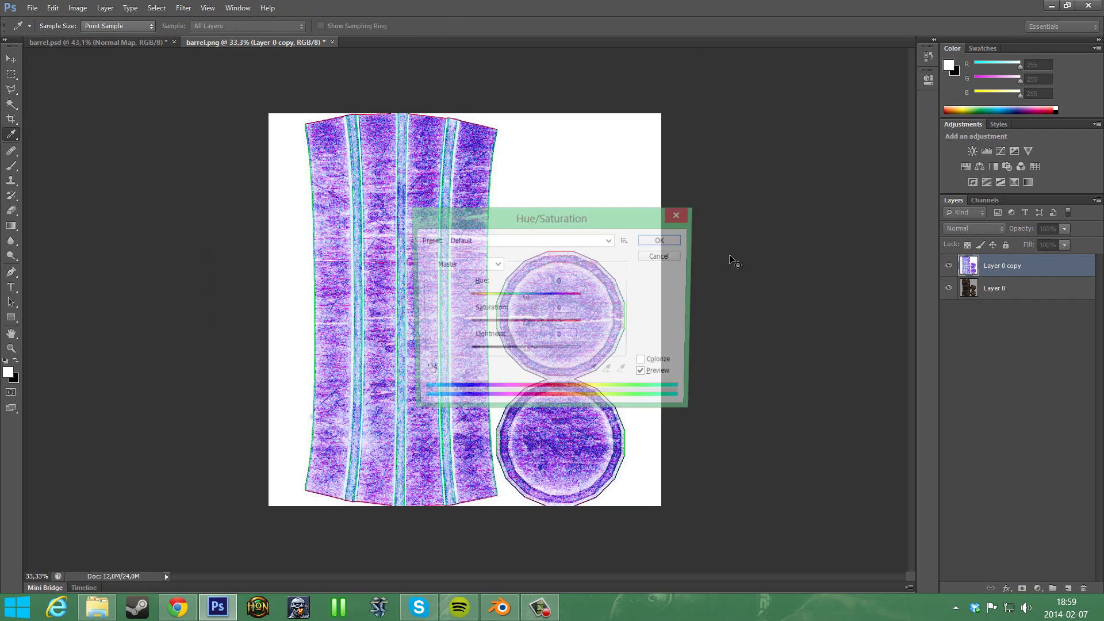
drag(525, 323, 453, 328)
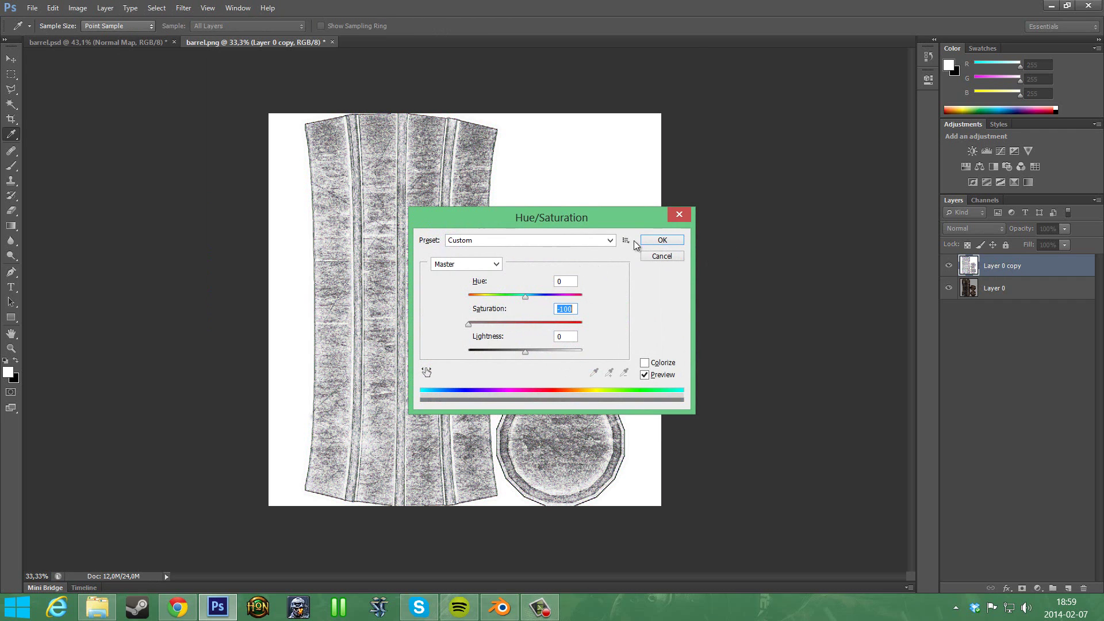
click(661, 240)
key(ctrl+i)
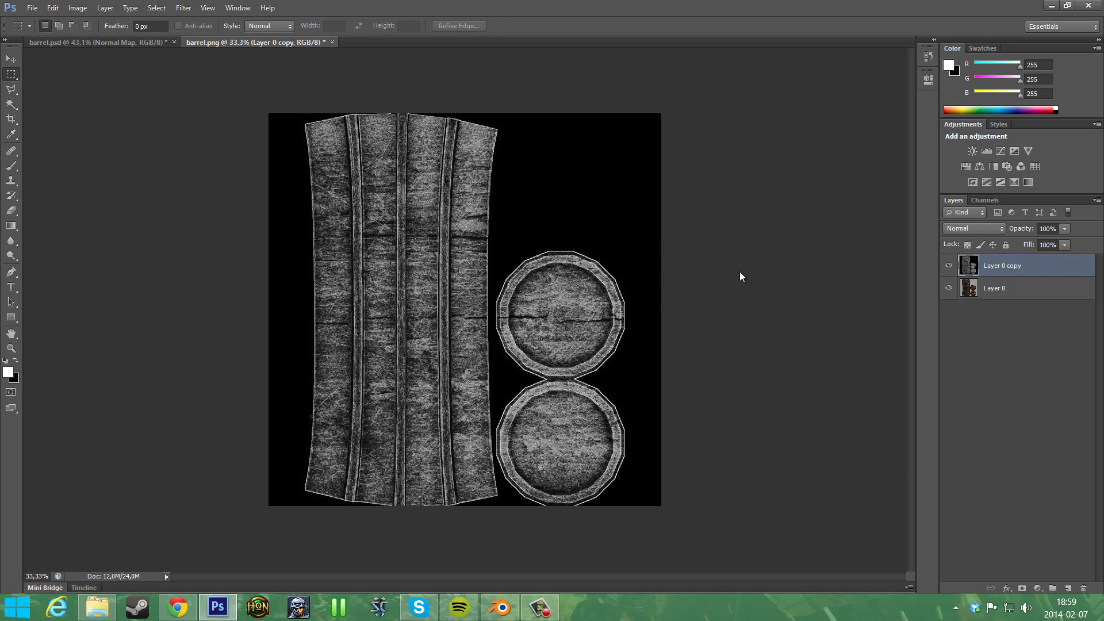
key(ctrl+z)
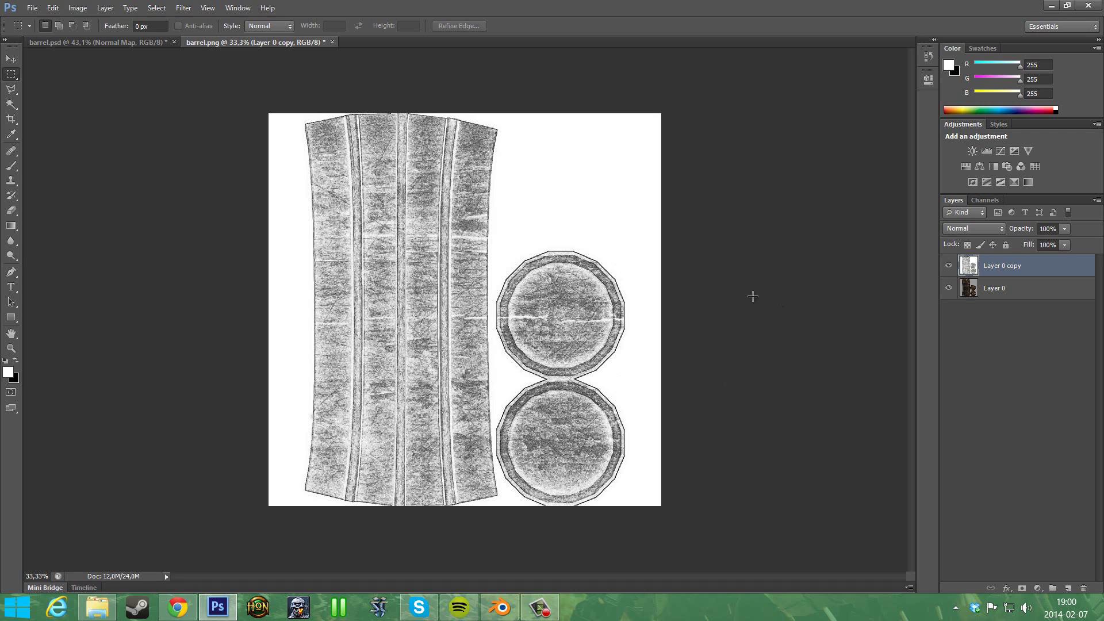
Invert the layer to light detail on black, cancelling trial Levels adjustments.
key(ctrl+l)
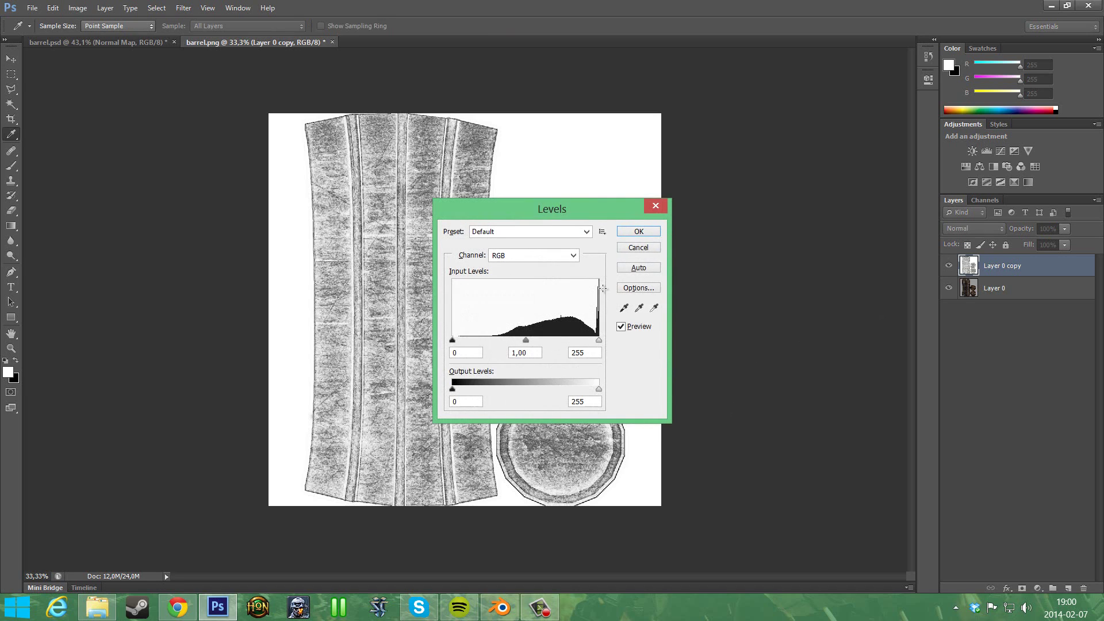
drag(558, 209, 786, 105)
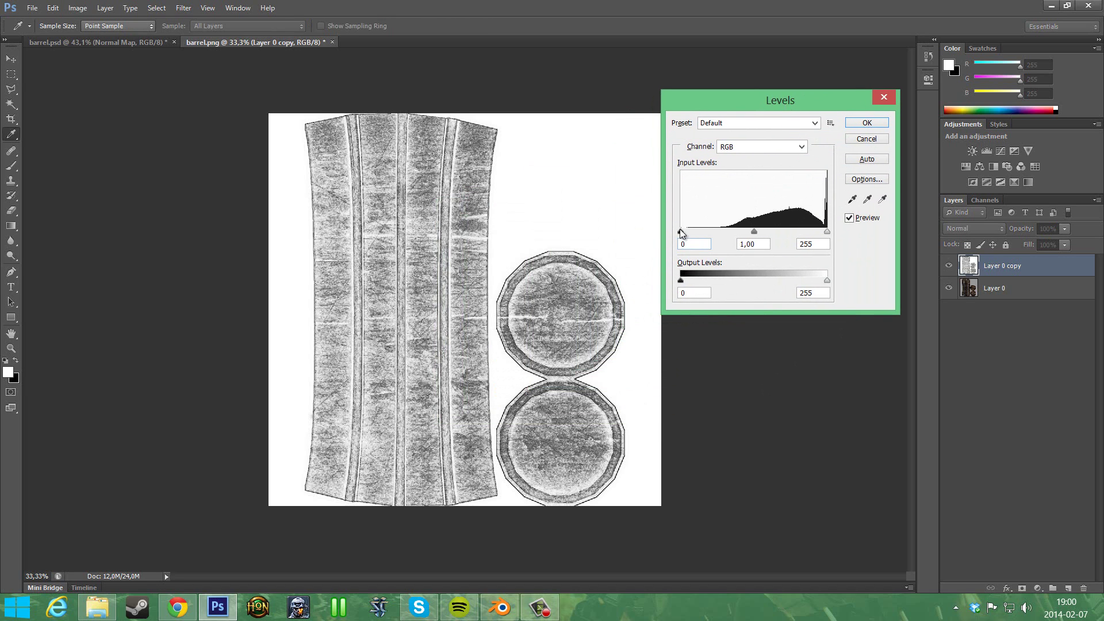
mouse_move(680, 232)
mouse_down()
mouse_move(800, 229)
mouse_move(689, 230)
mouse_up()
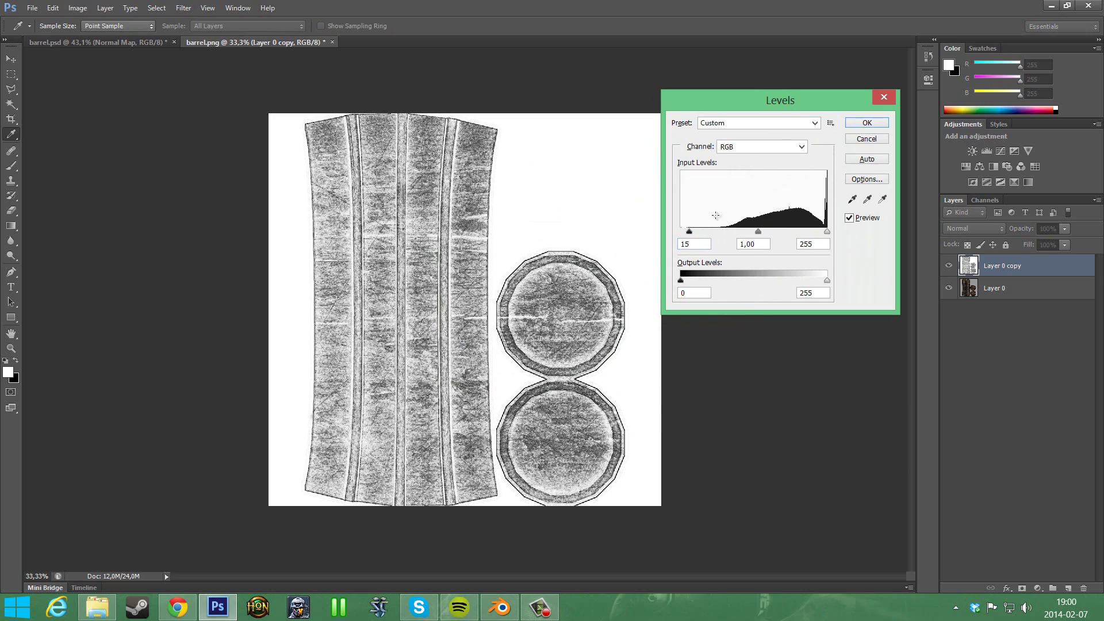
click(862, 139)
key(m)
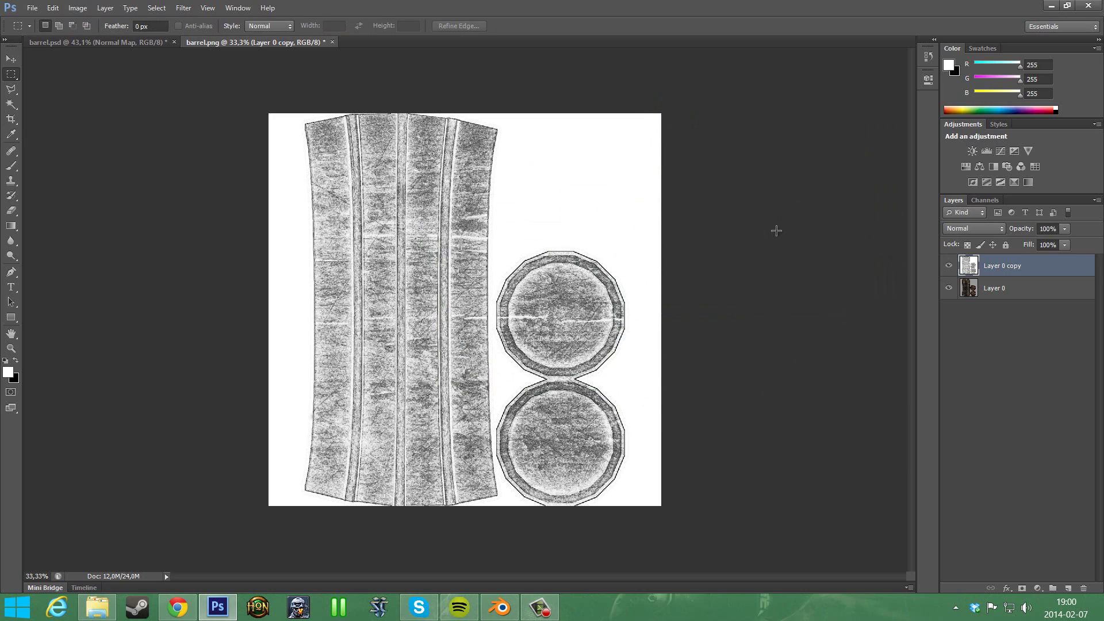
key(ctrl+i)
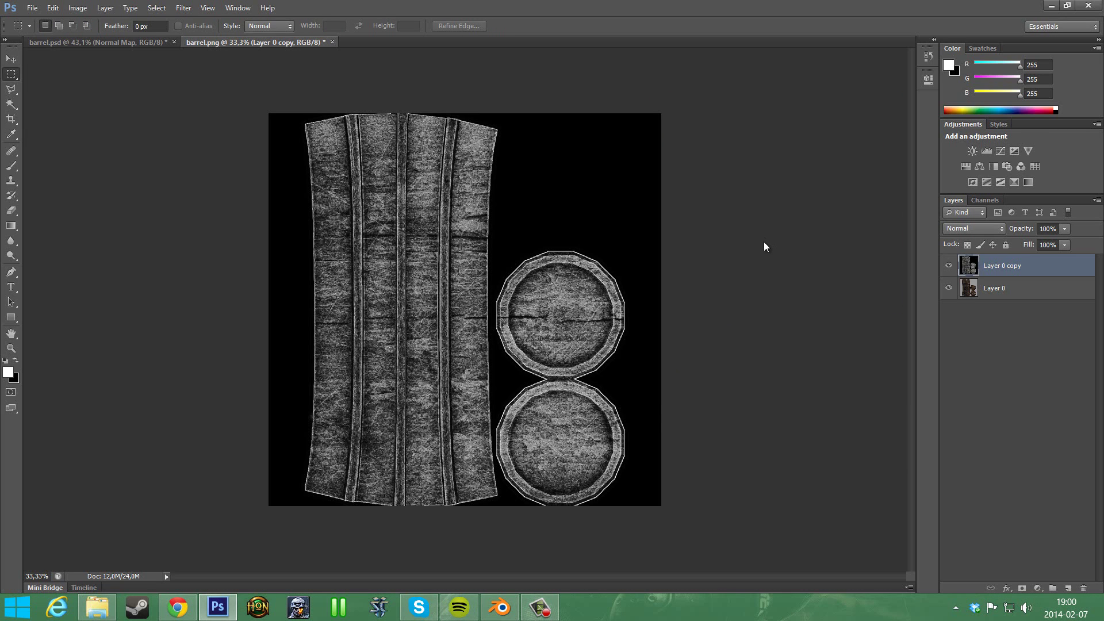
key(ctrl+l)
drag(557, 212, 776, 125)
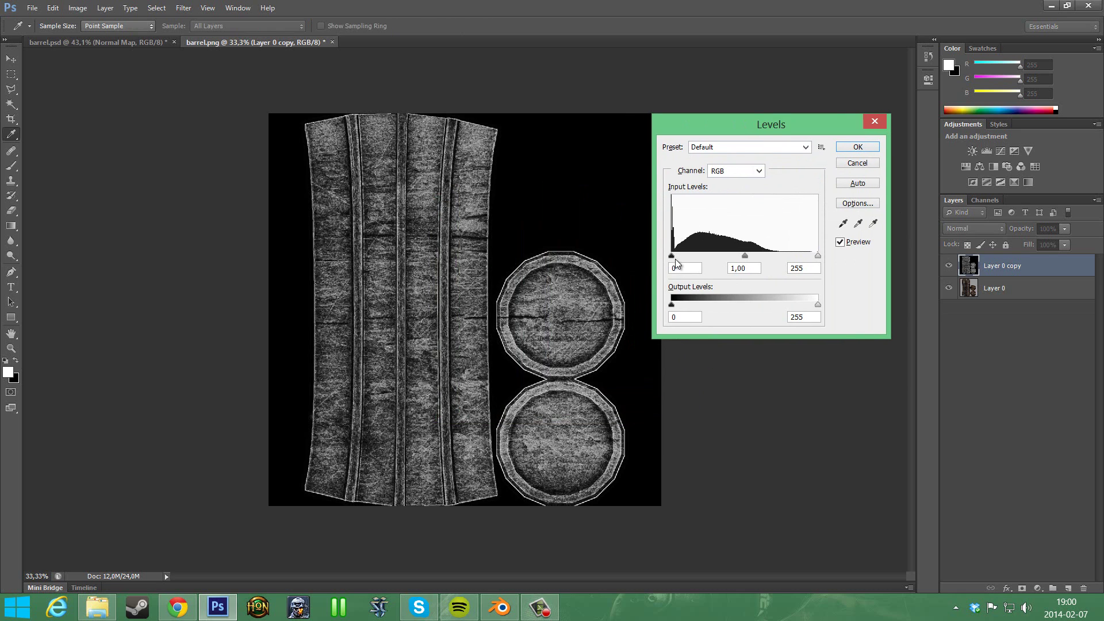
mouse_move(671, 256)
mouse_down()
mouse_move(718, 255)
mouse_move(671, 255)
mouse_up()
mouse_move(815, 256)
mouse_down()
mouse_move(777, 256)
mouse_move(835, 256)
mouse_up()
drag(747, 255, 758, 255)
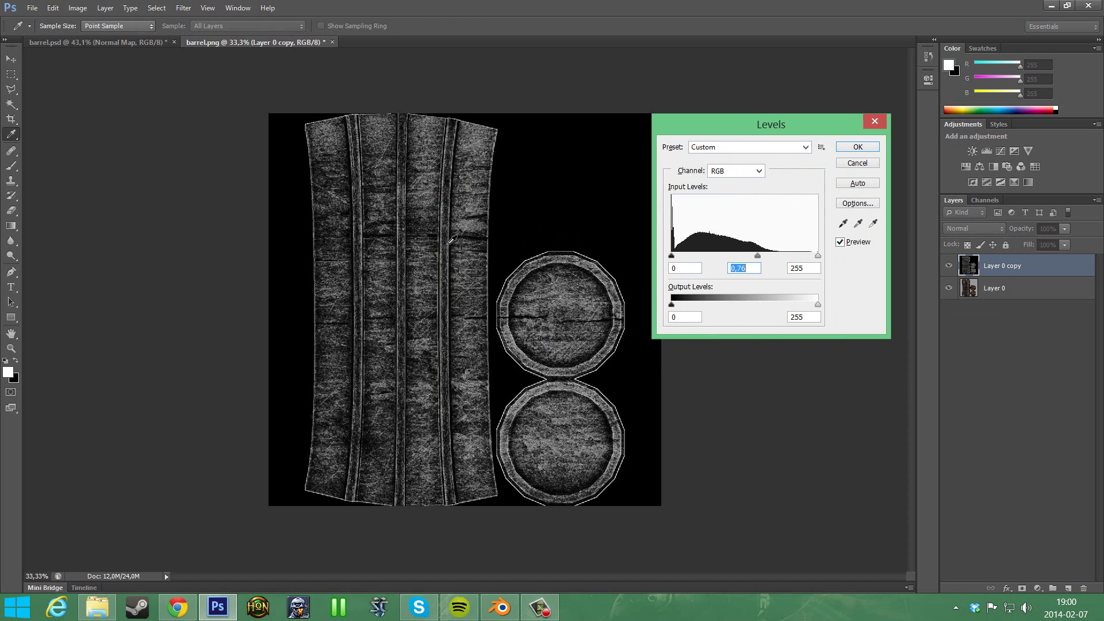
click(857, 163)
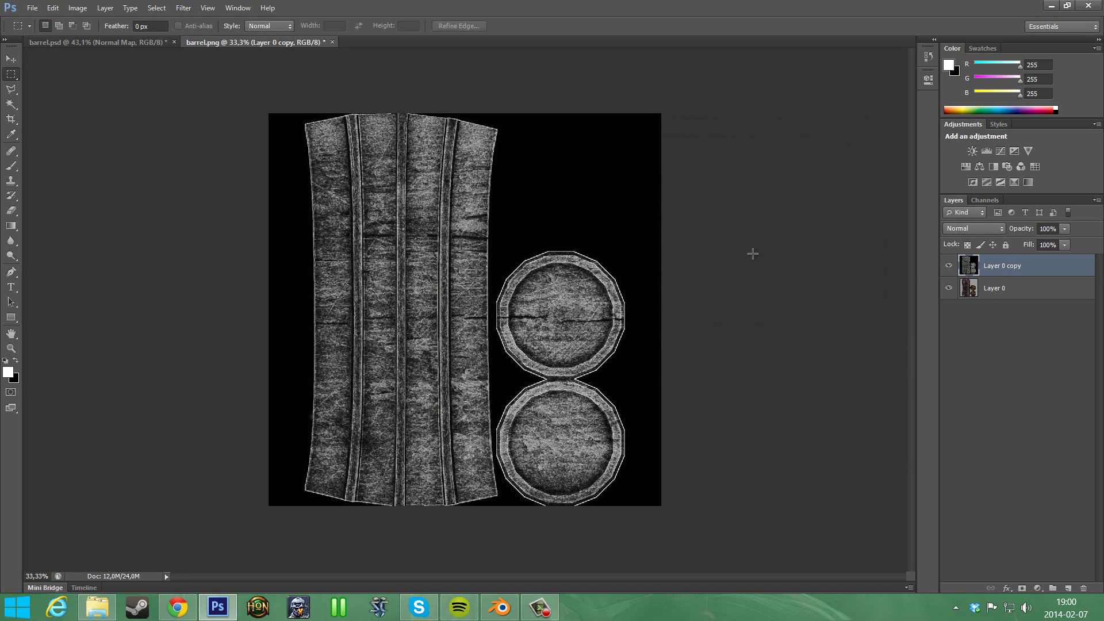
Apply Levels with black input 35, midtones 0,89 and white point 232.
key(ctrl+l)
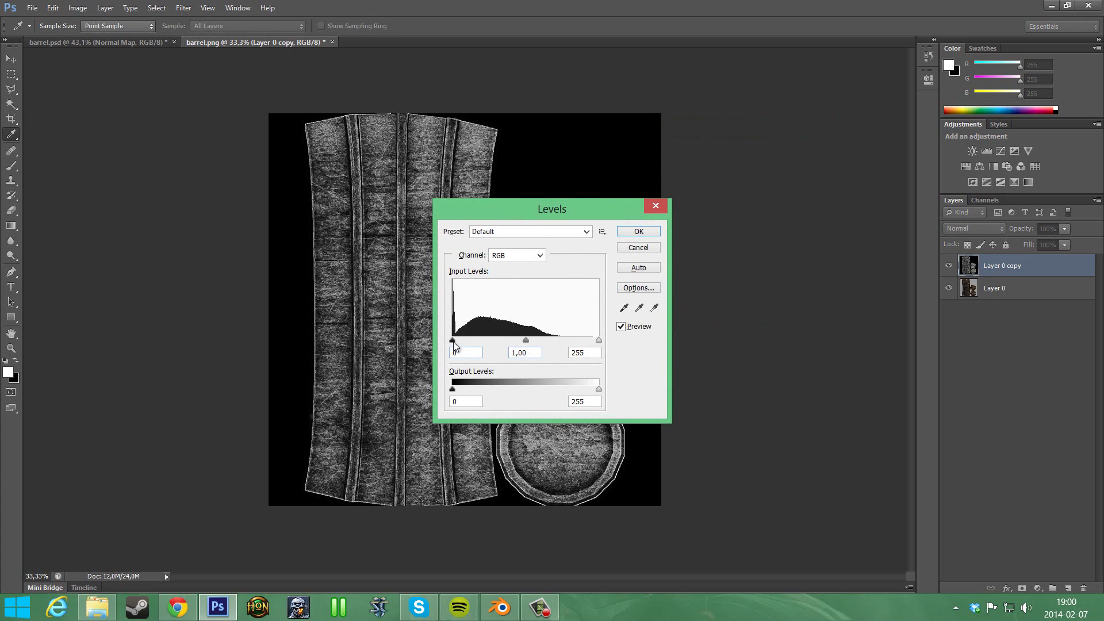
mouse_move(452, 340)
mouse_down()
mouse_move(589, 341)
mouse_move(465, 341)
mouse_up()
drag(545, 217, 767, 136)
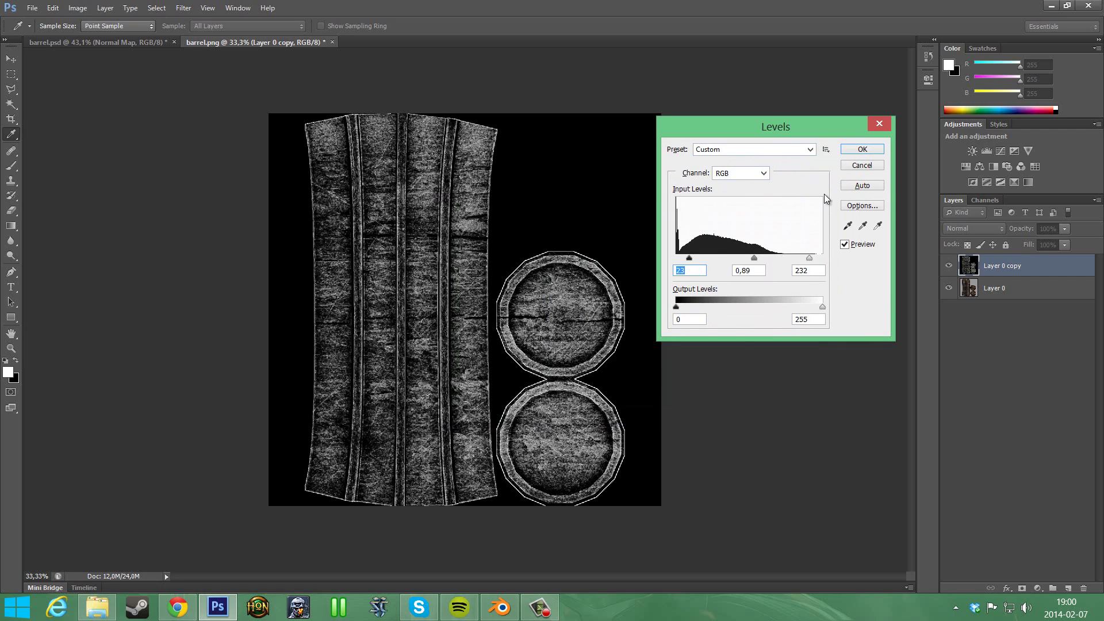
click(861, 150)
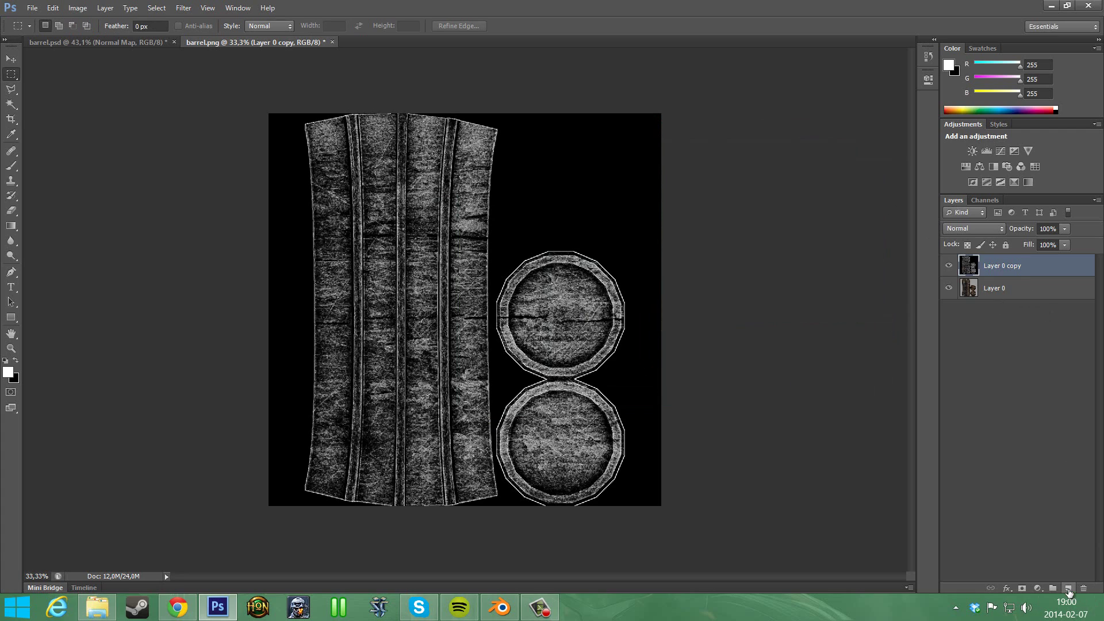
On a new layer, paint white brush stripes along the barrel's metal bands.
click(1068, 589)
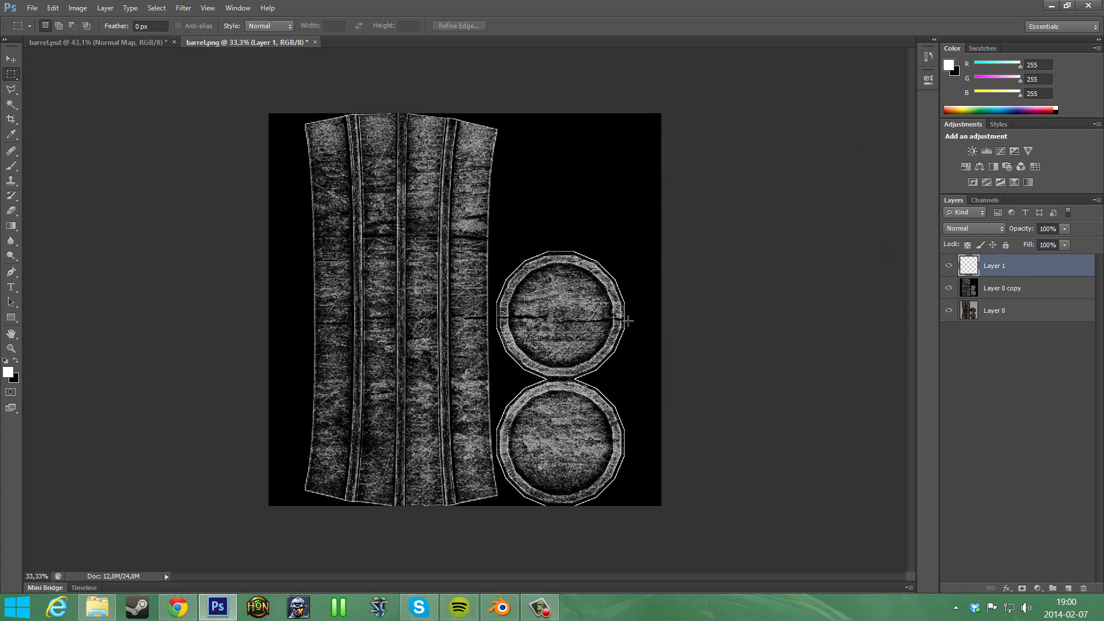
key(b)
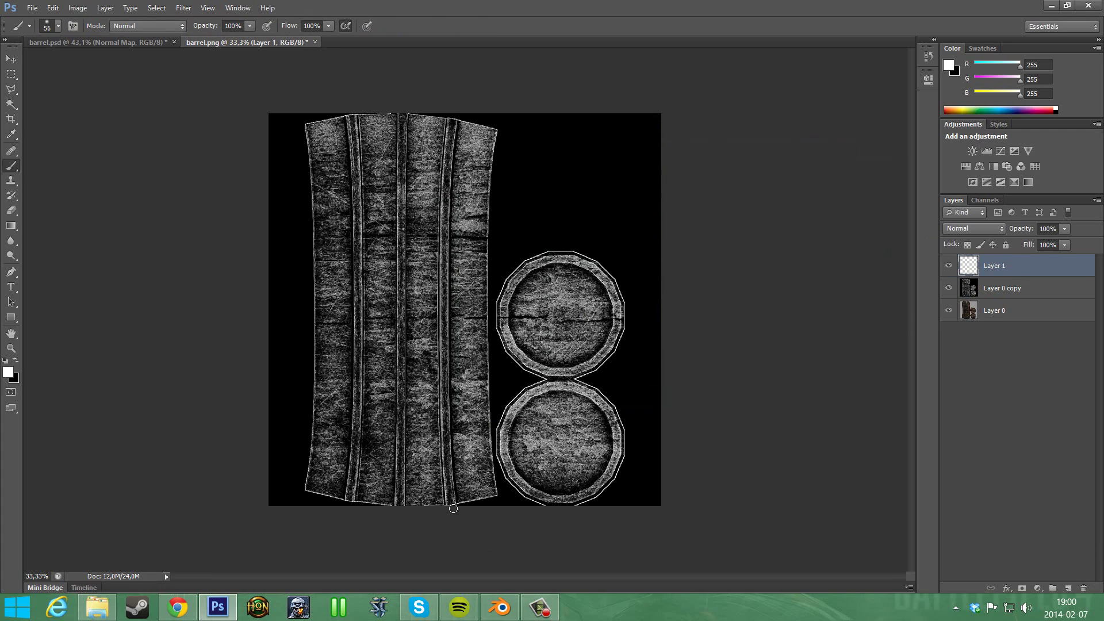
mouse_move(453, 508)
mouse_down()
mouse_move(437, 334)
mouse_move(443, 177)
mouse_move(458, 123)
mouse_up()
key(ctrl+z)
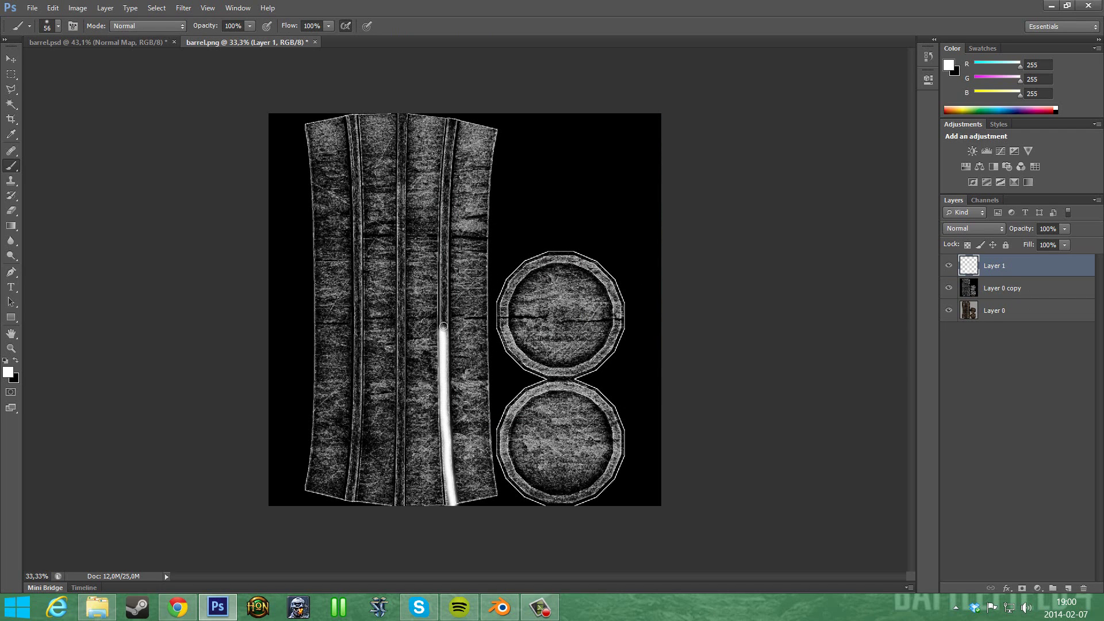
mouse_move(444, 326)
mouse_down()
mouse_move(444, 153)
mouse_move(454, 117)
mouse_up()
key(ctrl+z)
mouse_move(443, 328)
mouse_down()
mouse_move(453, 117)
mouse_move(401, 117)
mouse_move(400, 458)
mouse_move(353, 479)
mouse_move(359, 446)
mouse_up()
key(ctrl+z)
drag(350, 496, 360, 430)
key(ctrl+z)
mouse_move(347, 500)
mouse_down()
mouse_move(359, 309)
mouse_move(351, 113)
mouse_up()
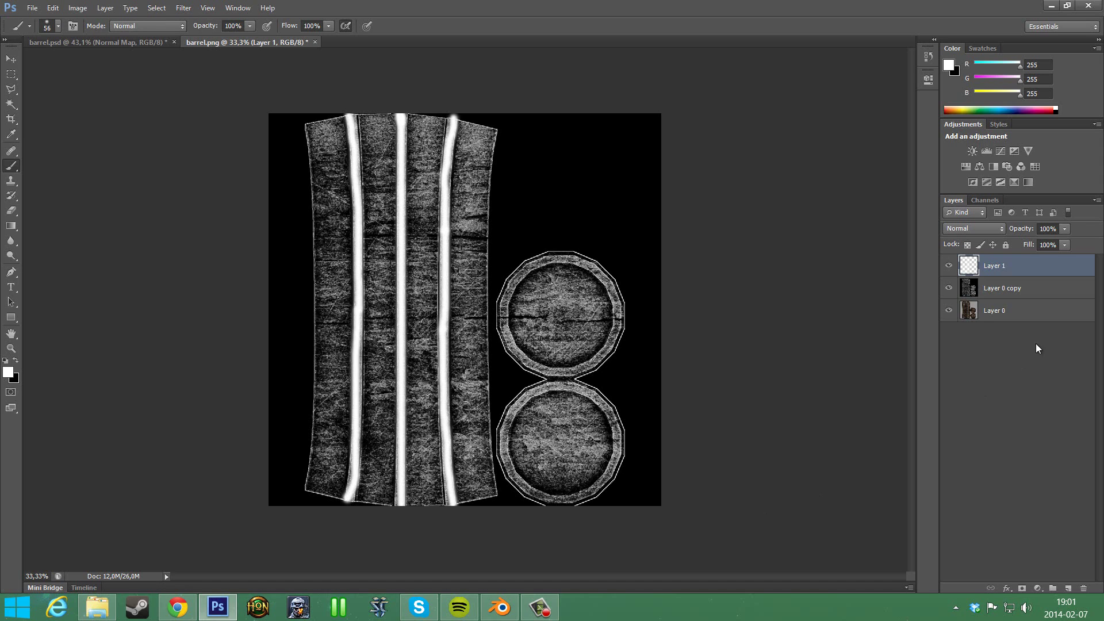
Try Overlay and Multiply, then keep the stripe layer Normal at 89% opacity.
click(988, 229)
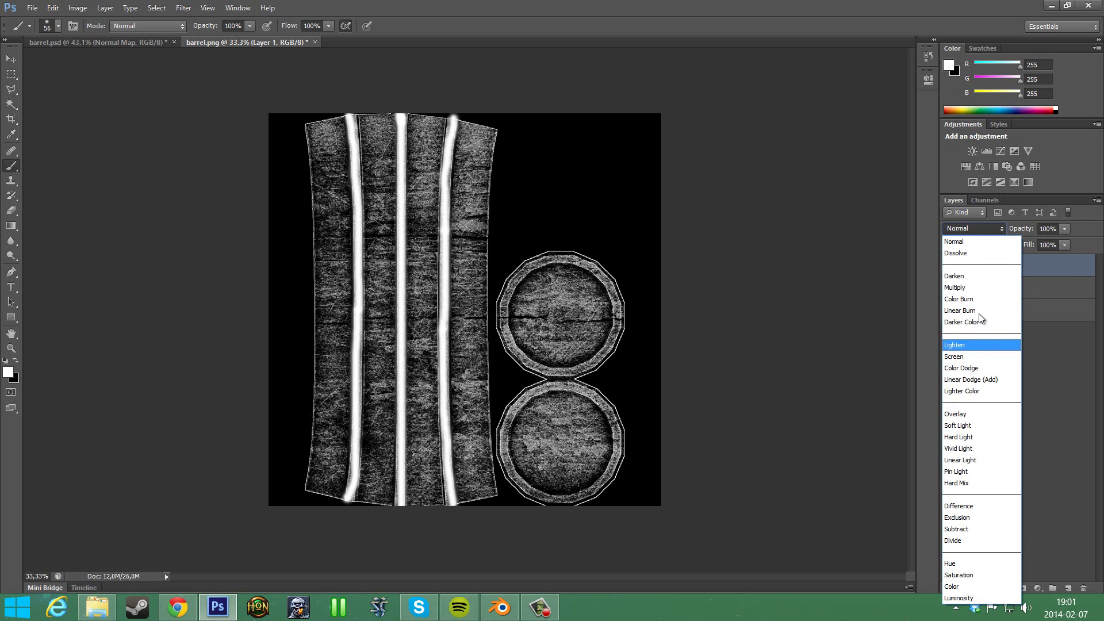
click(964, 413)
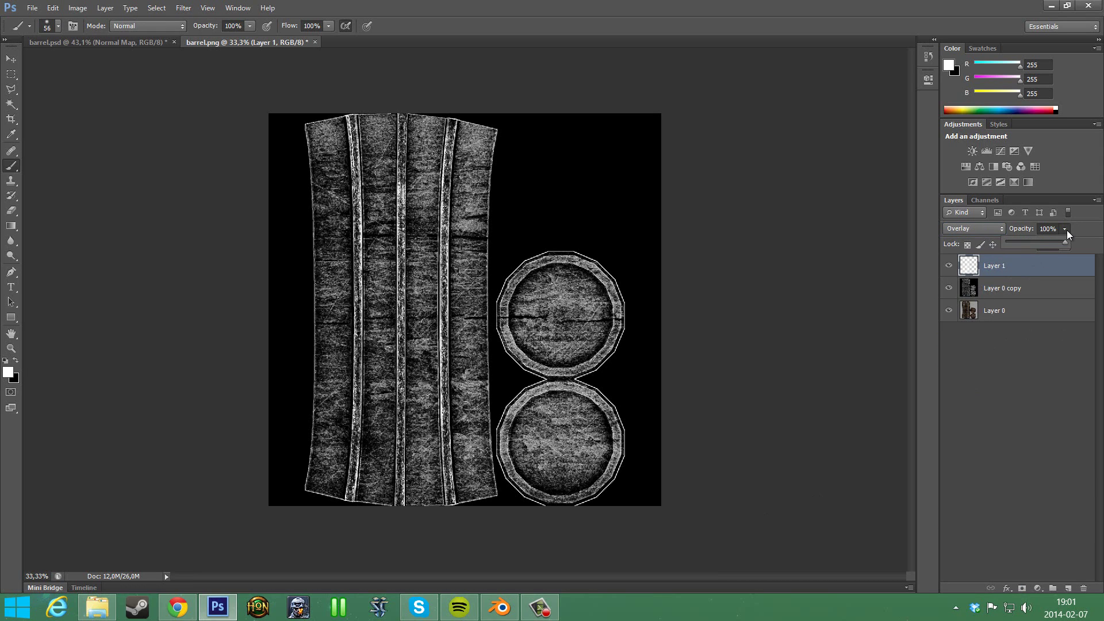
click(999, 229)
click(954, 288)
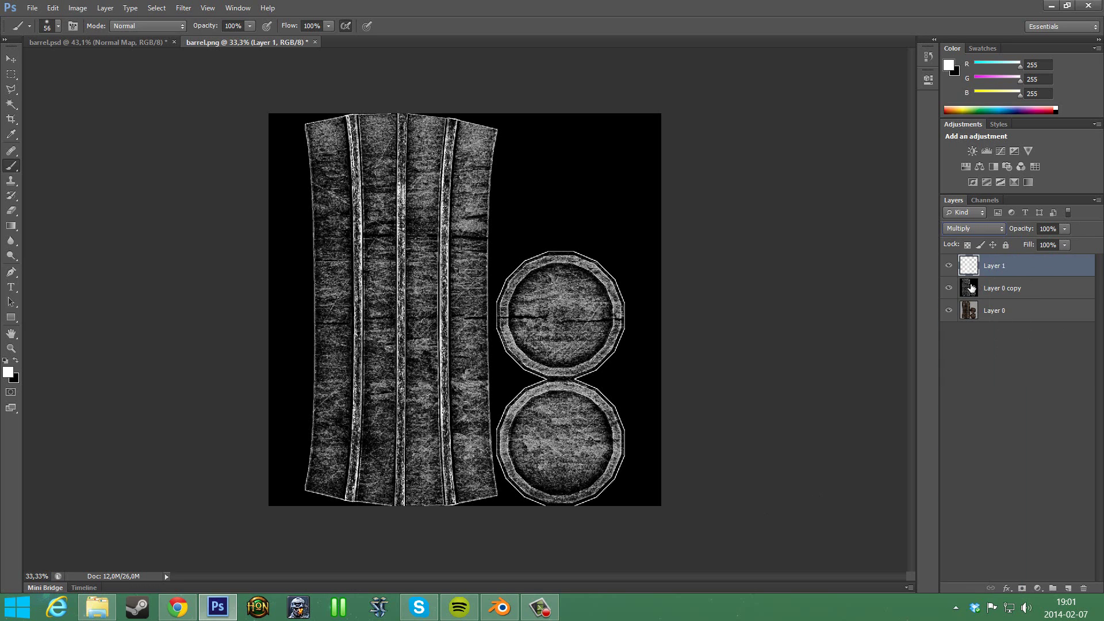
click(999, 229)
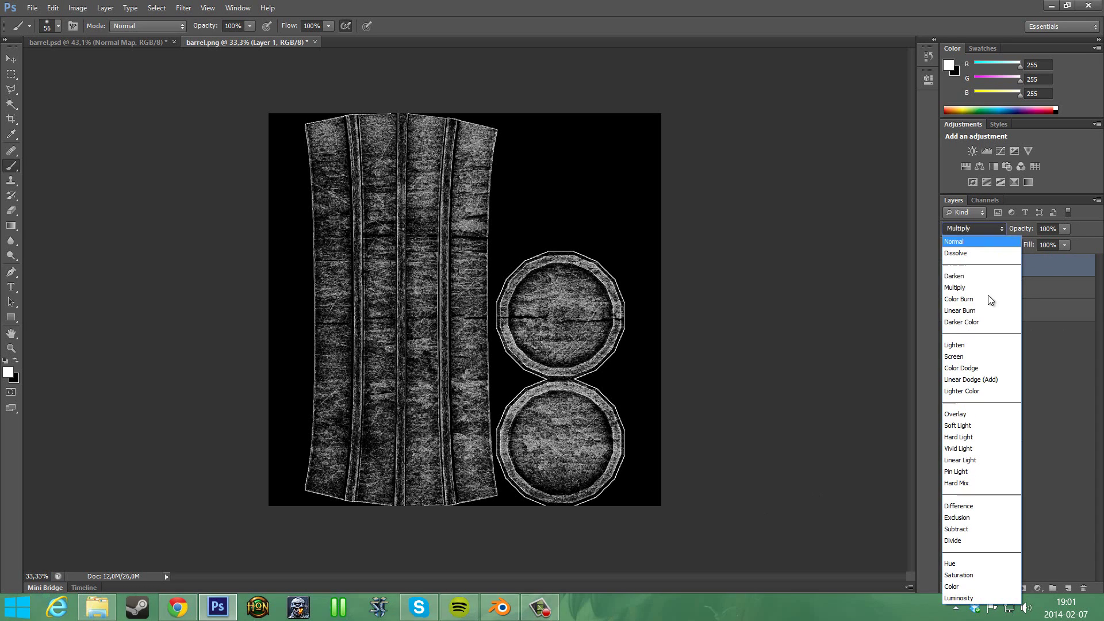
click(979, 238)
click(1070, 229)
mouse_move(1056, 244)
mouse_down()
mouse_move(1032, 246)
mouse_move(1051, 243)
mouse_up()
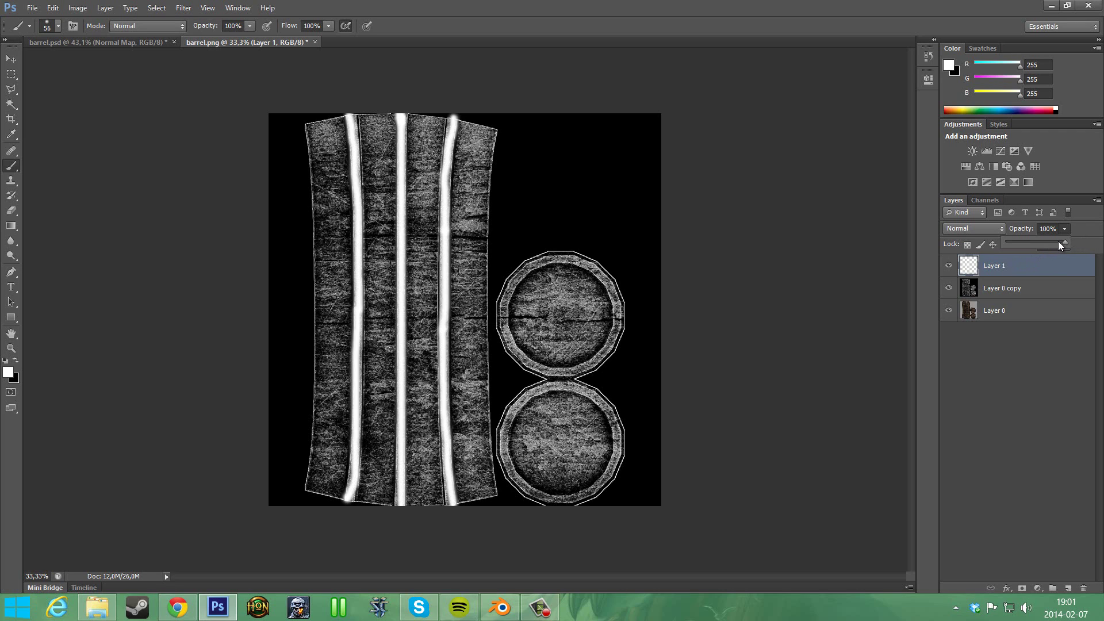
drag(1063, 243, 1060, 245)
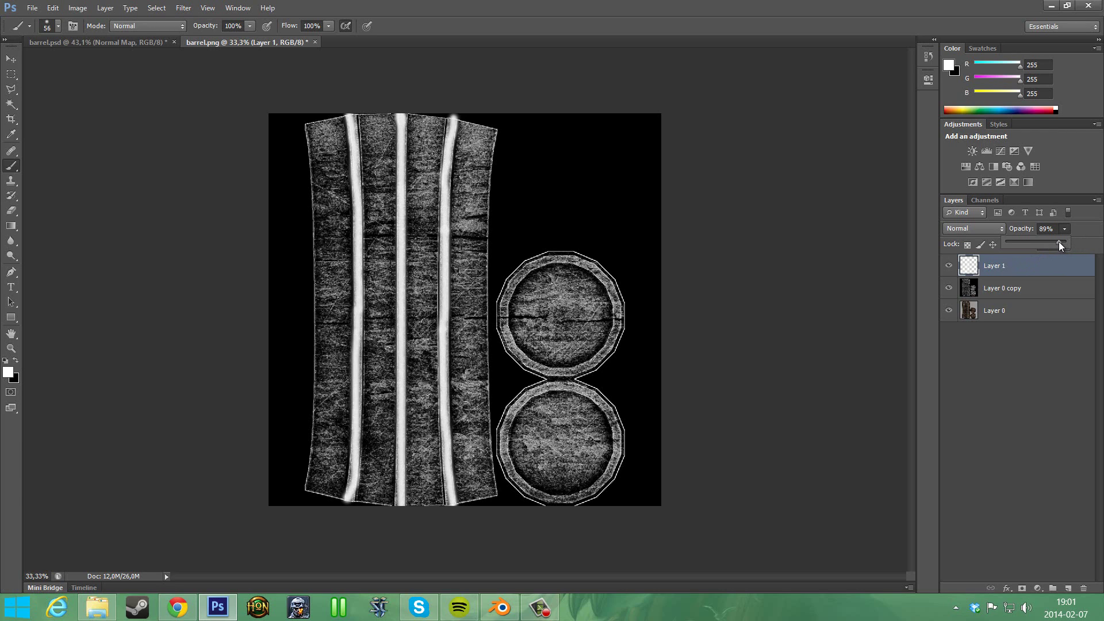
click(1012, 287)
Merge the stripe layer with Layer 0 copy.
shift+click(1012, 288)
right_click(1008, 278)
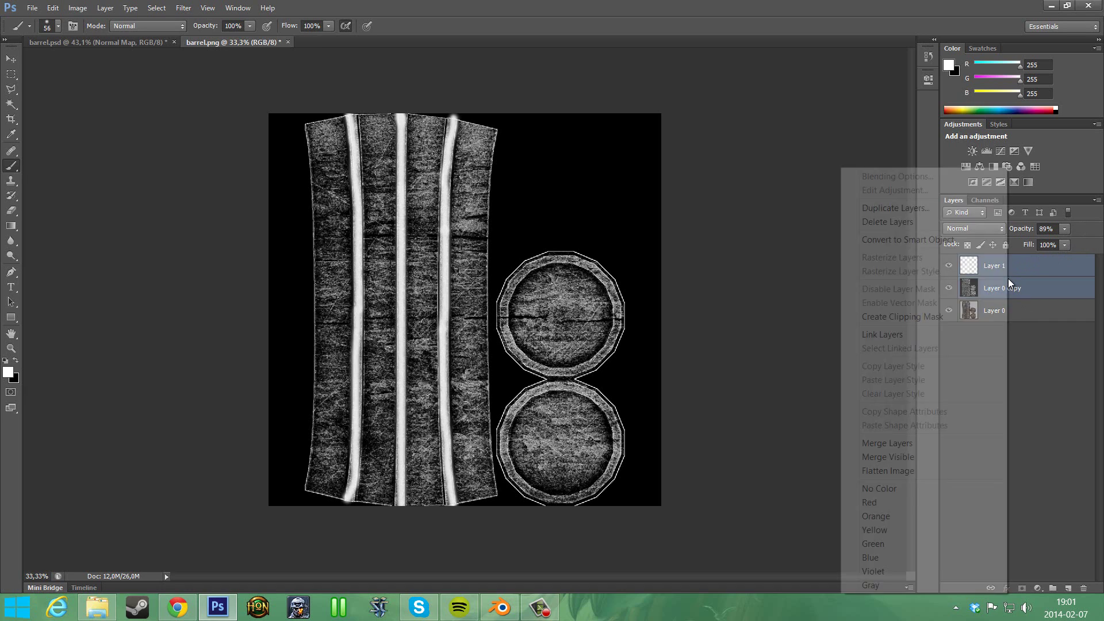
click(900, 444)
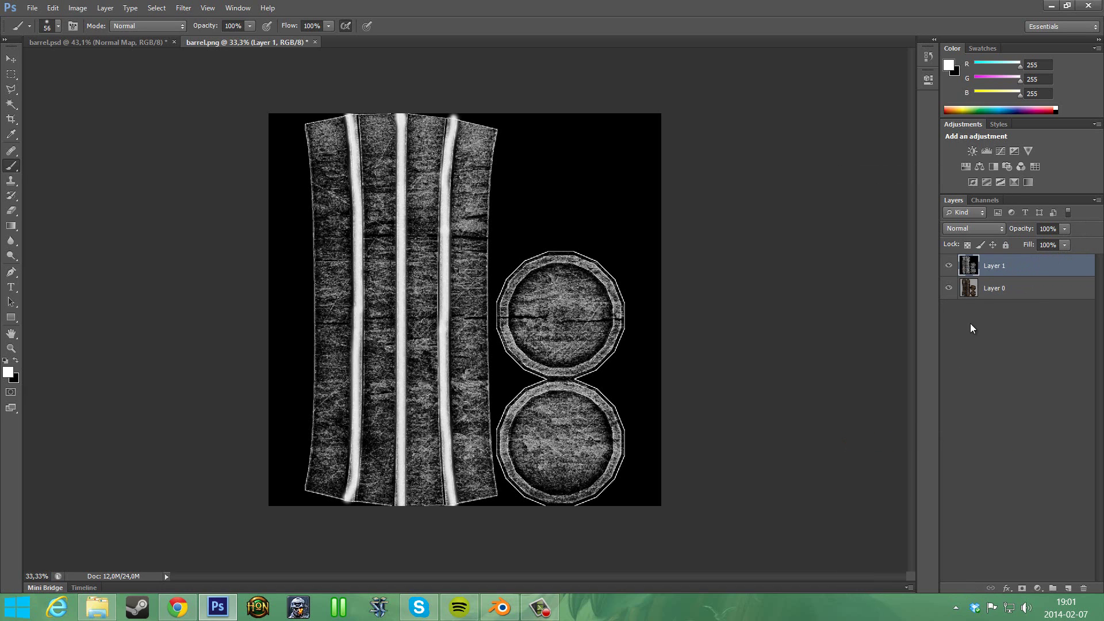
Save the texture as PNG barrel_spec.png in Maps > Specular Map, then select all.
key(ctrl+shift+s)
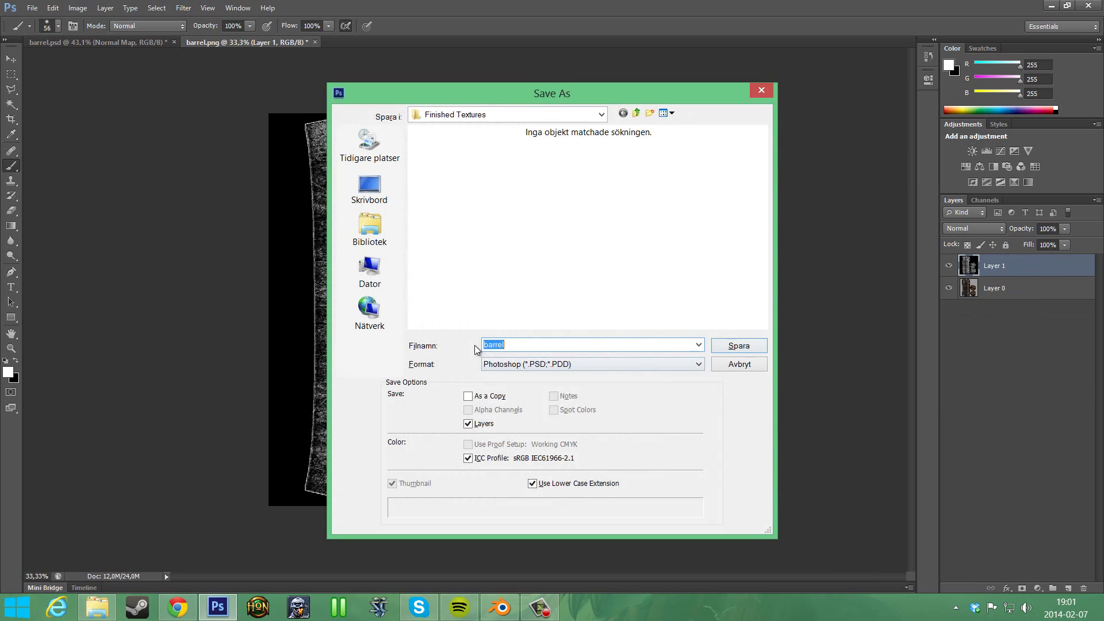
click(514, 345)
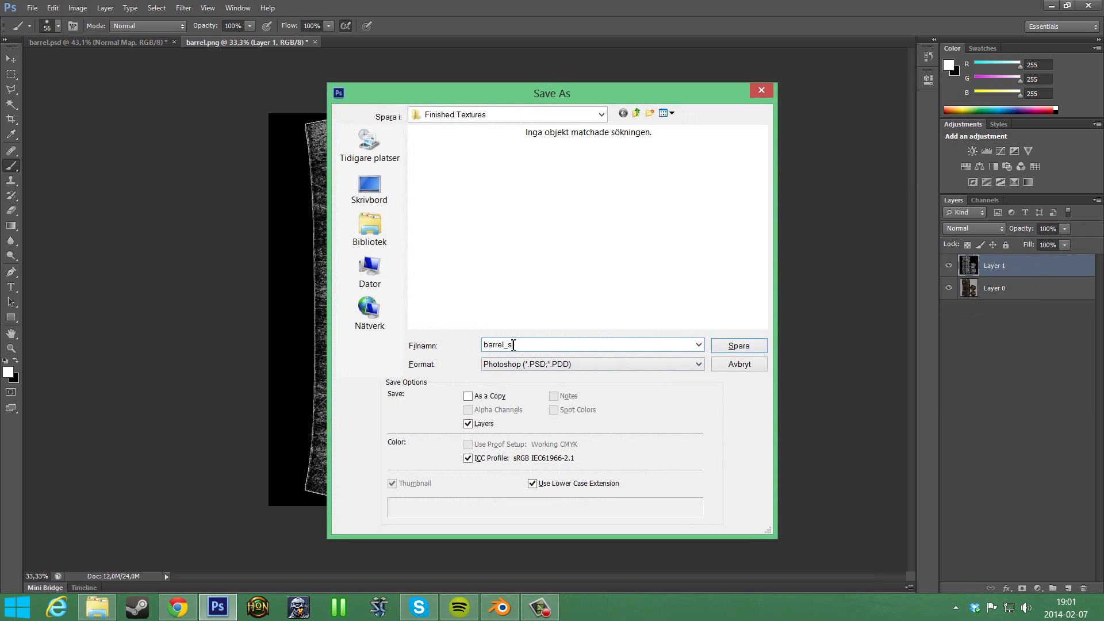
click(530, 366)
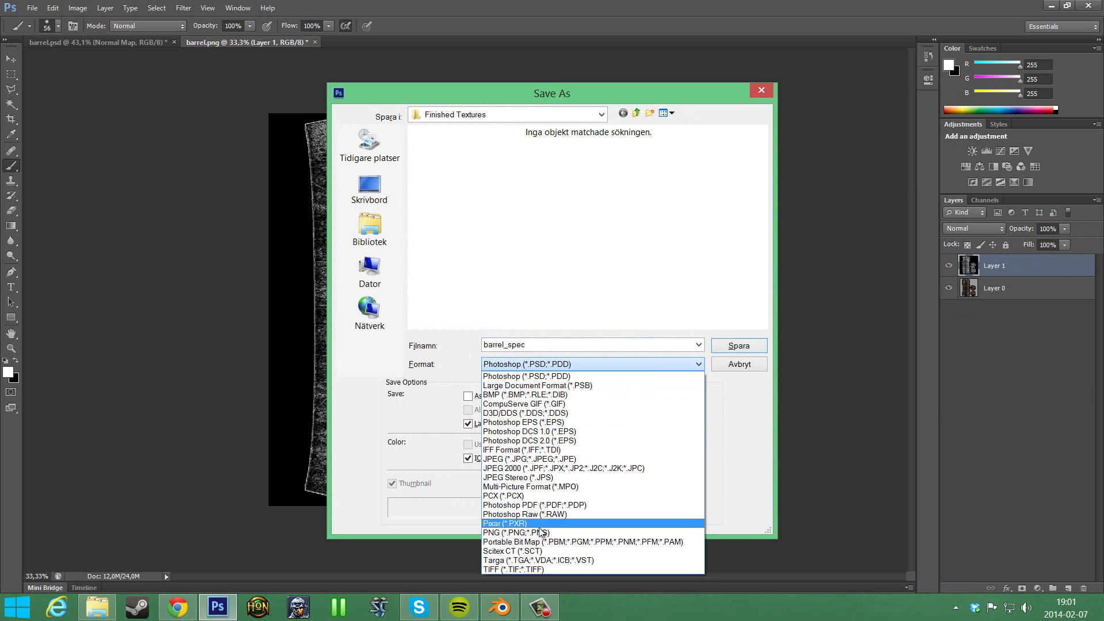
click(535, 526)
click(383, 193)
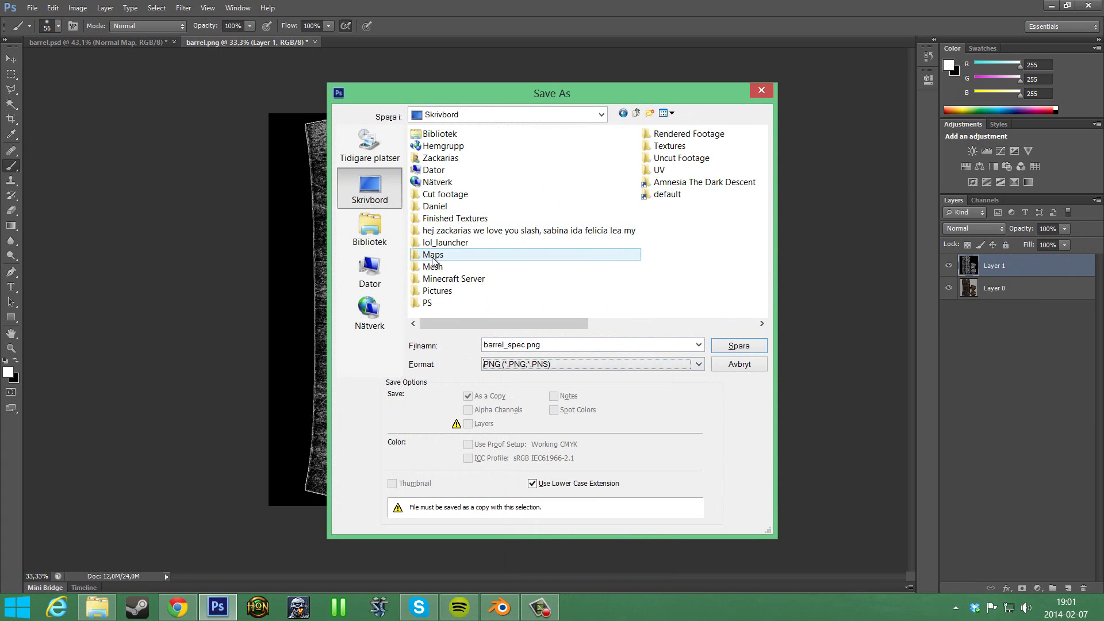
double_click(437, 258)
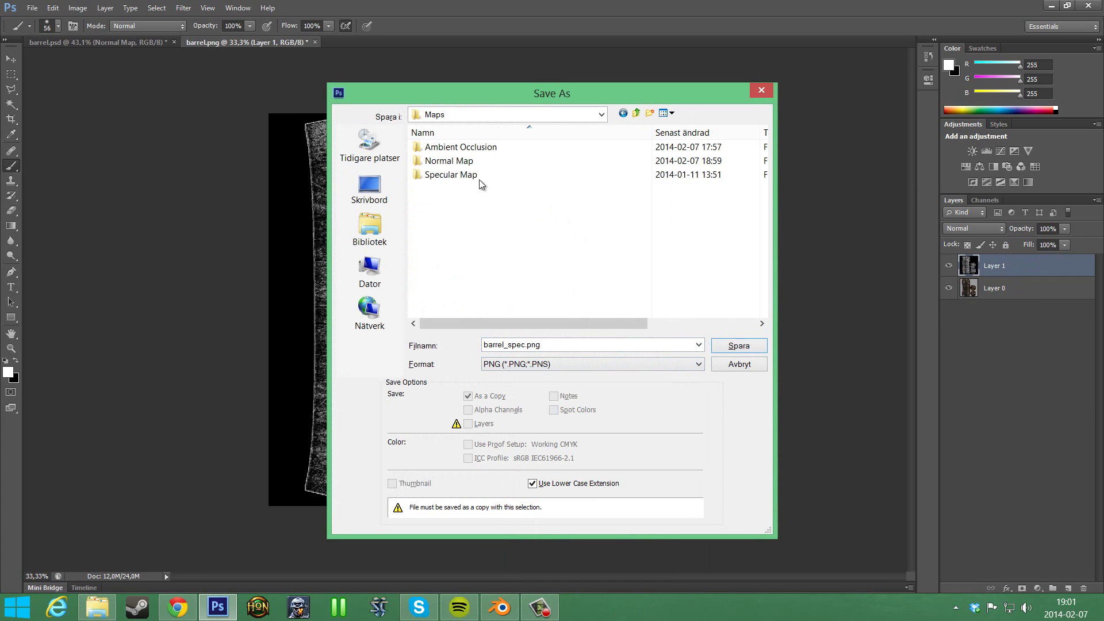
click(739, 346)
click(597, 193)
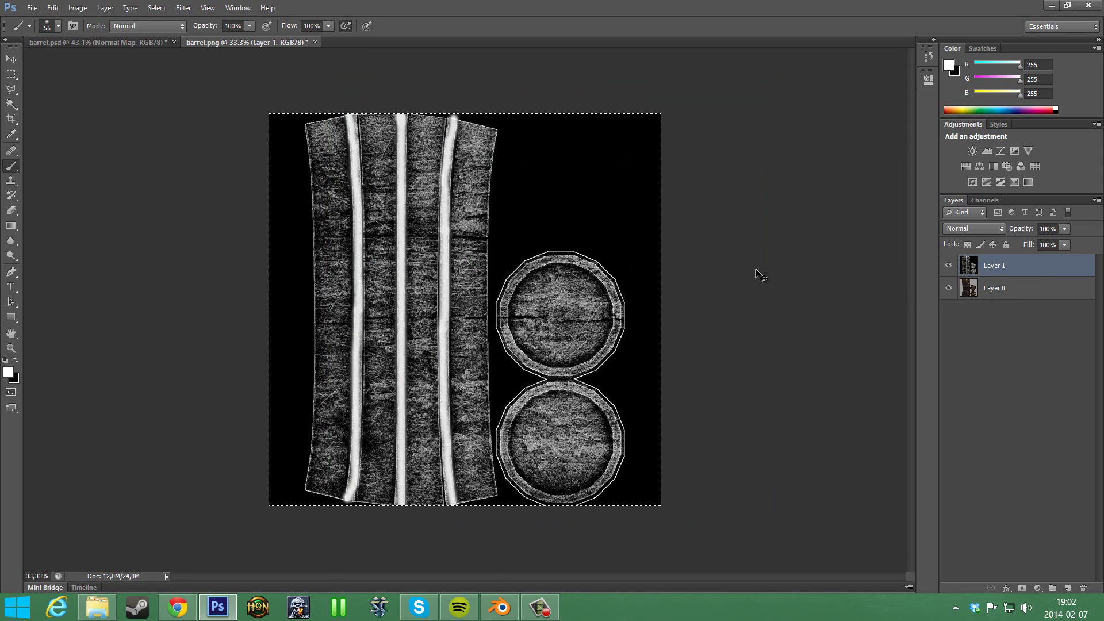
key(ctrl+a)
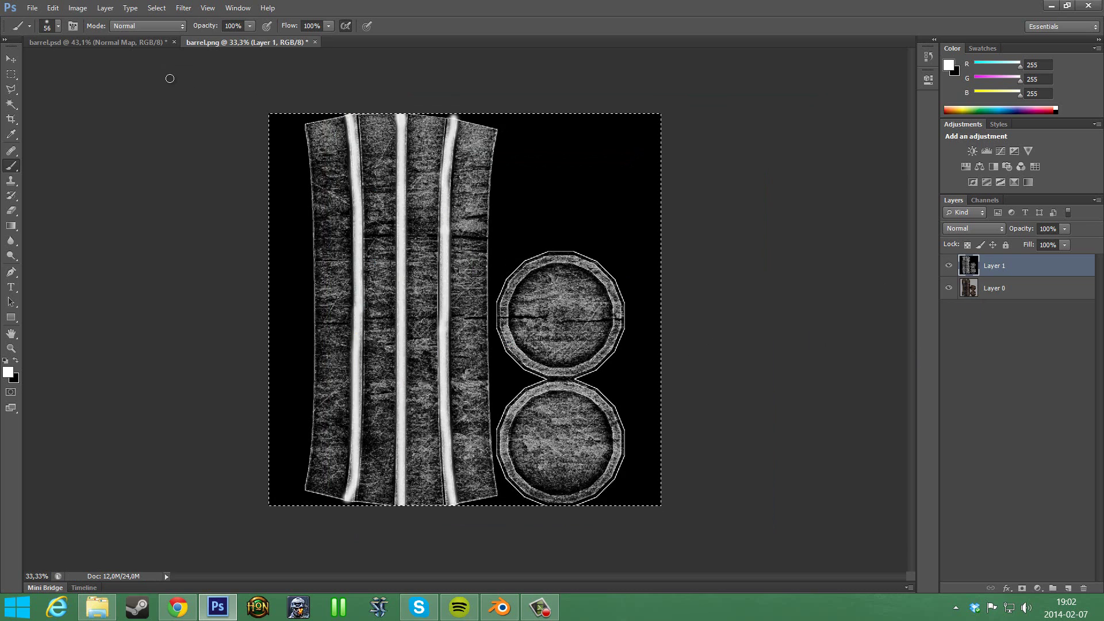
Paste the striped specular texture into barrel.psd's Specular Map layer and check it against the diffuse.
click(147, 43)
click(1017, 303)
key(ctrl+v)
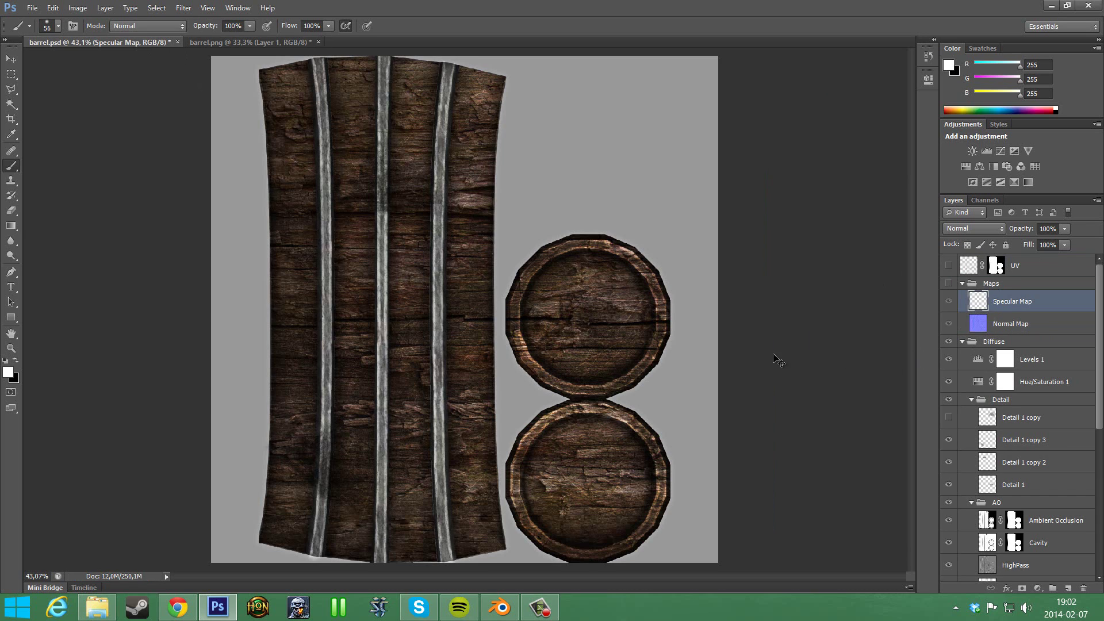
click(949, 283)
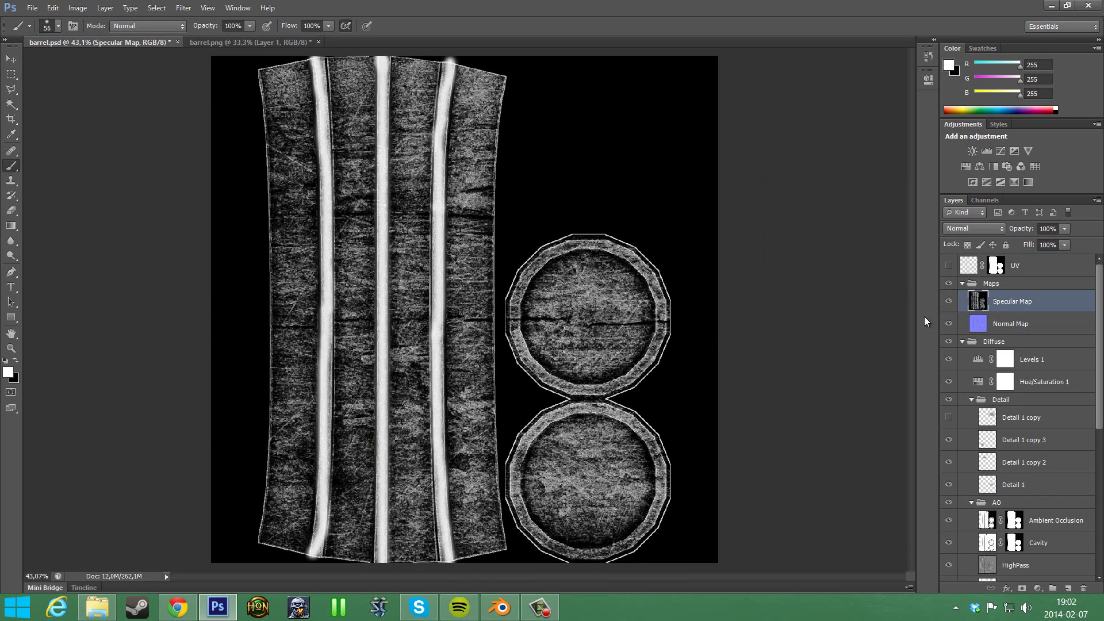
click(948, 283)
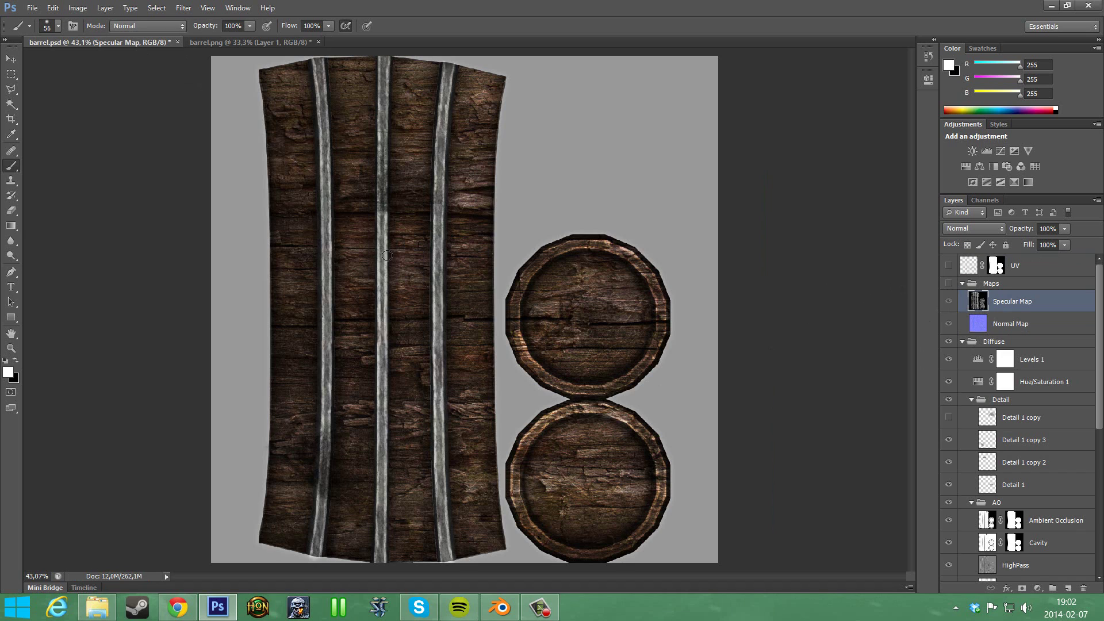
Deselect in barrel.png, then close it without saving changes.
click(275, 43)
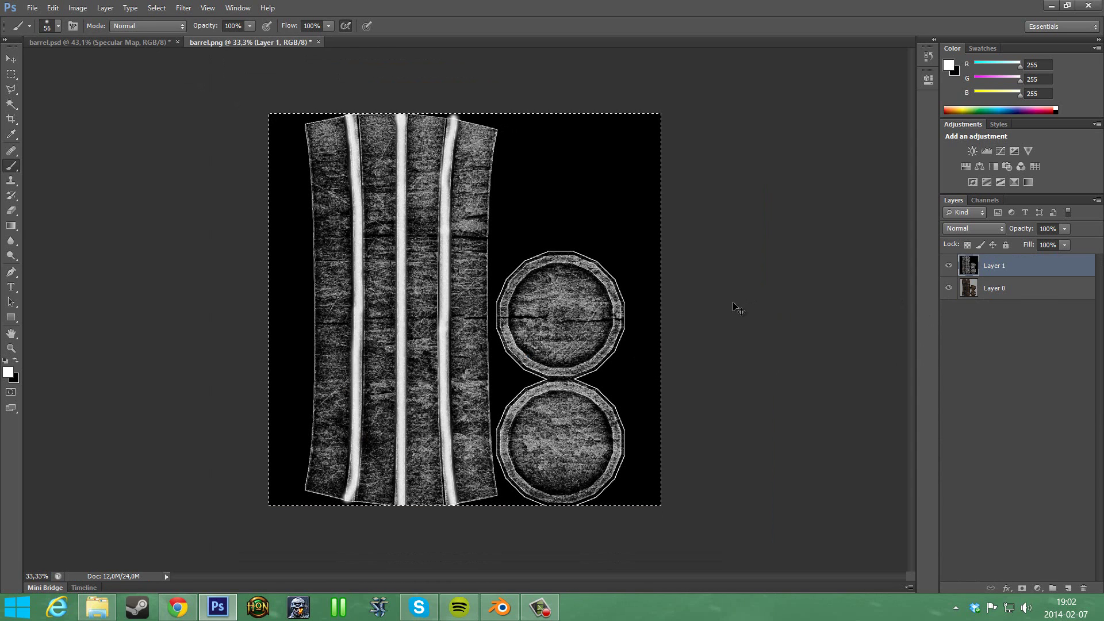
key(ctrl+d)
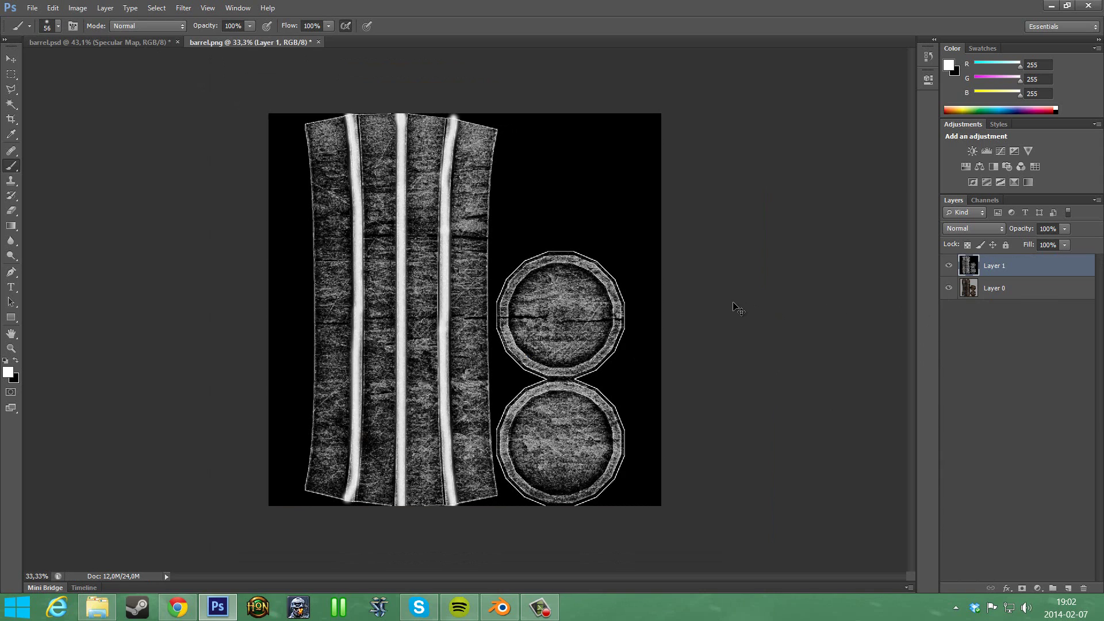
click(317, 41)
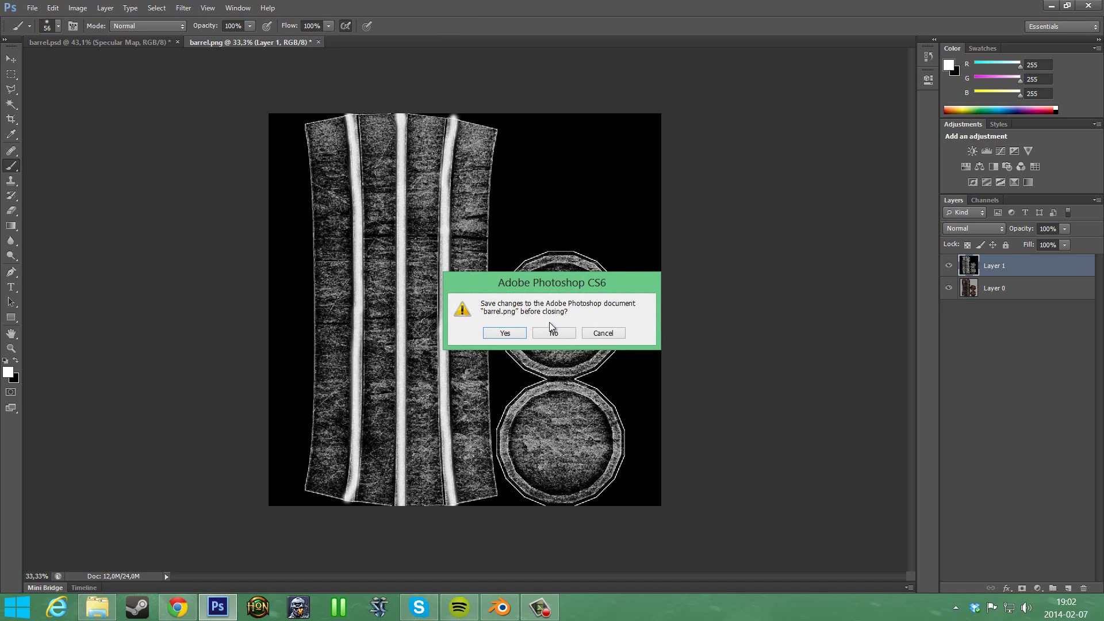
click(554, 333)
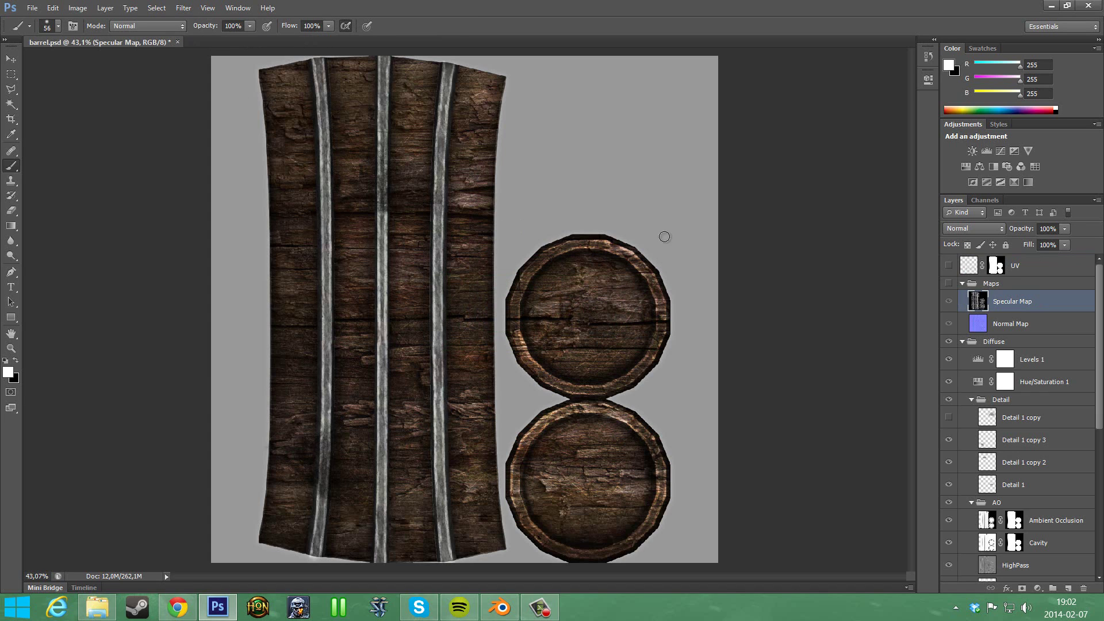